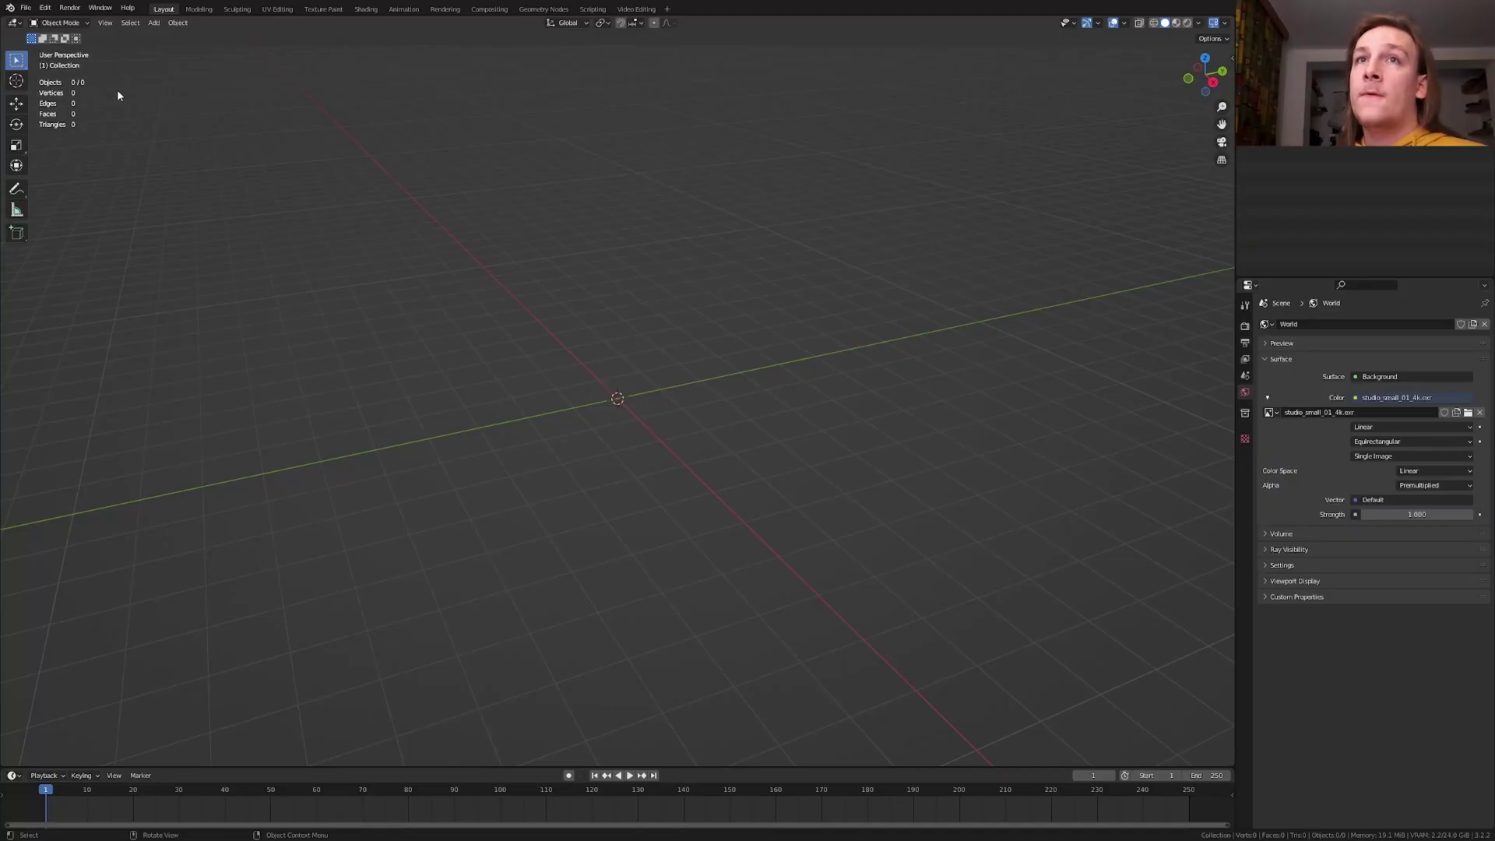
Step: Append all thirteen wood materials from the Carvature Wood_Species.blend file
left_click(26, 8)
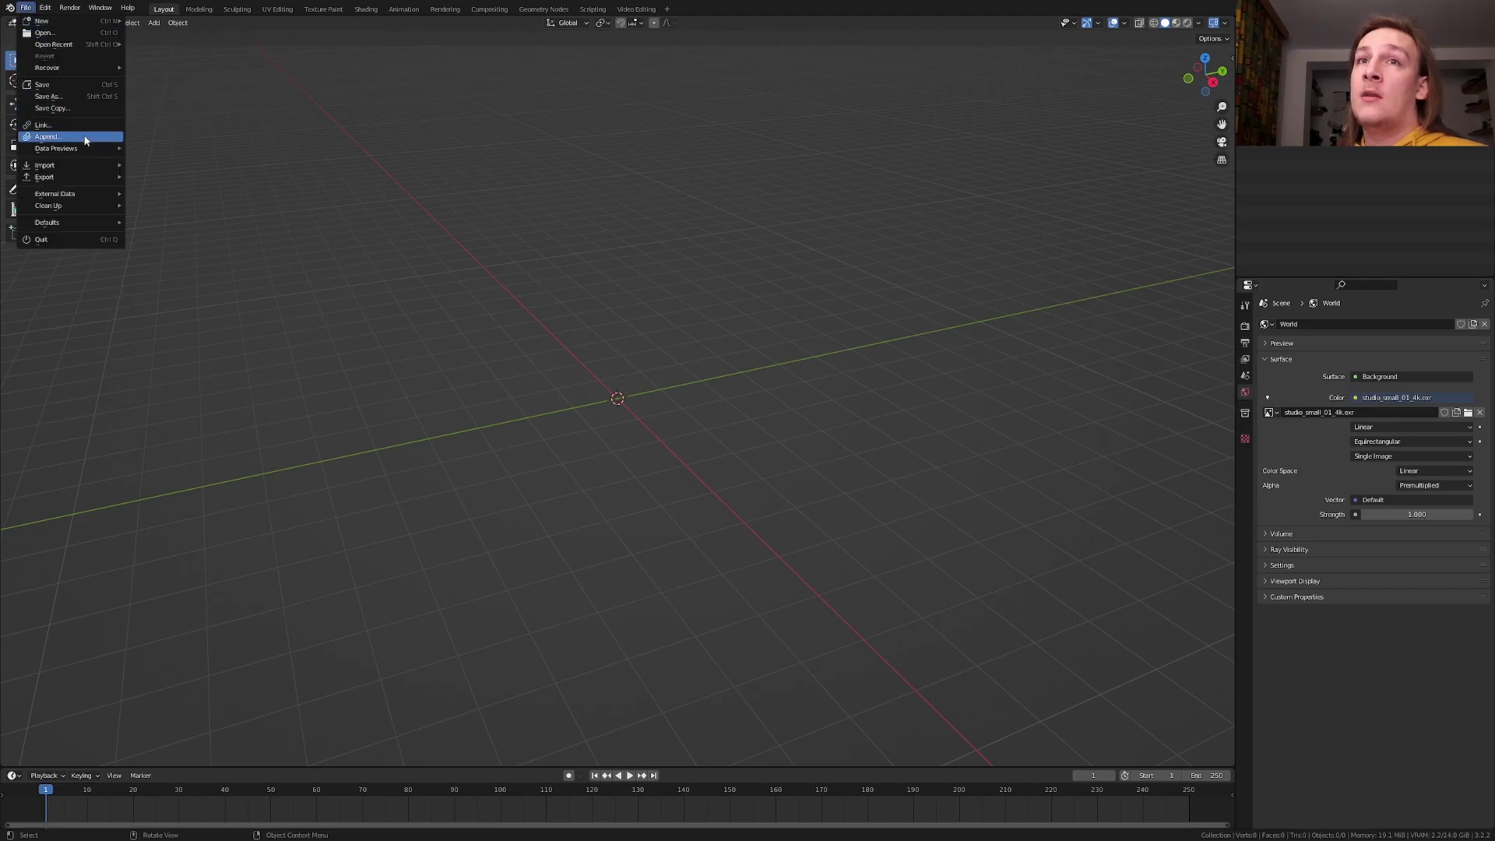
left_click(47, 136)
left_click(248, 567)
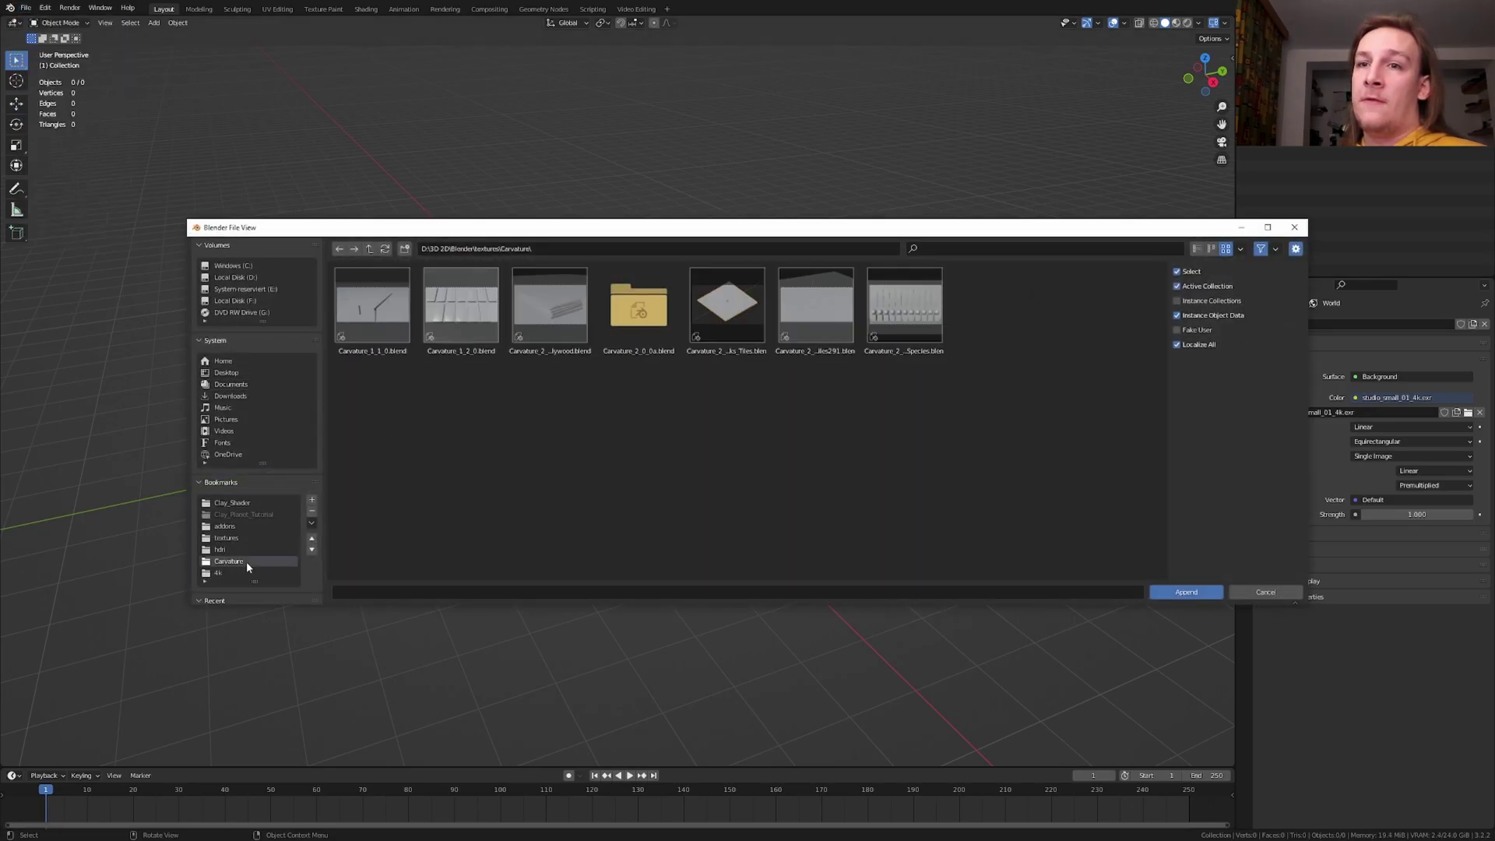
double_click(912, 325)
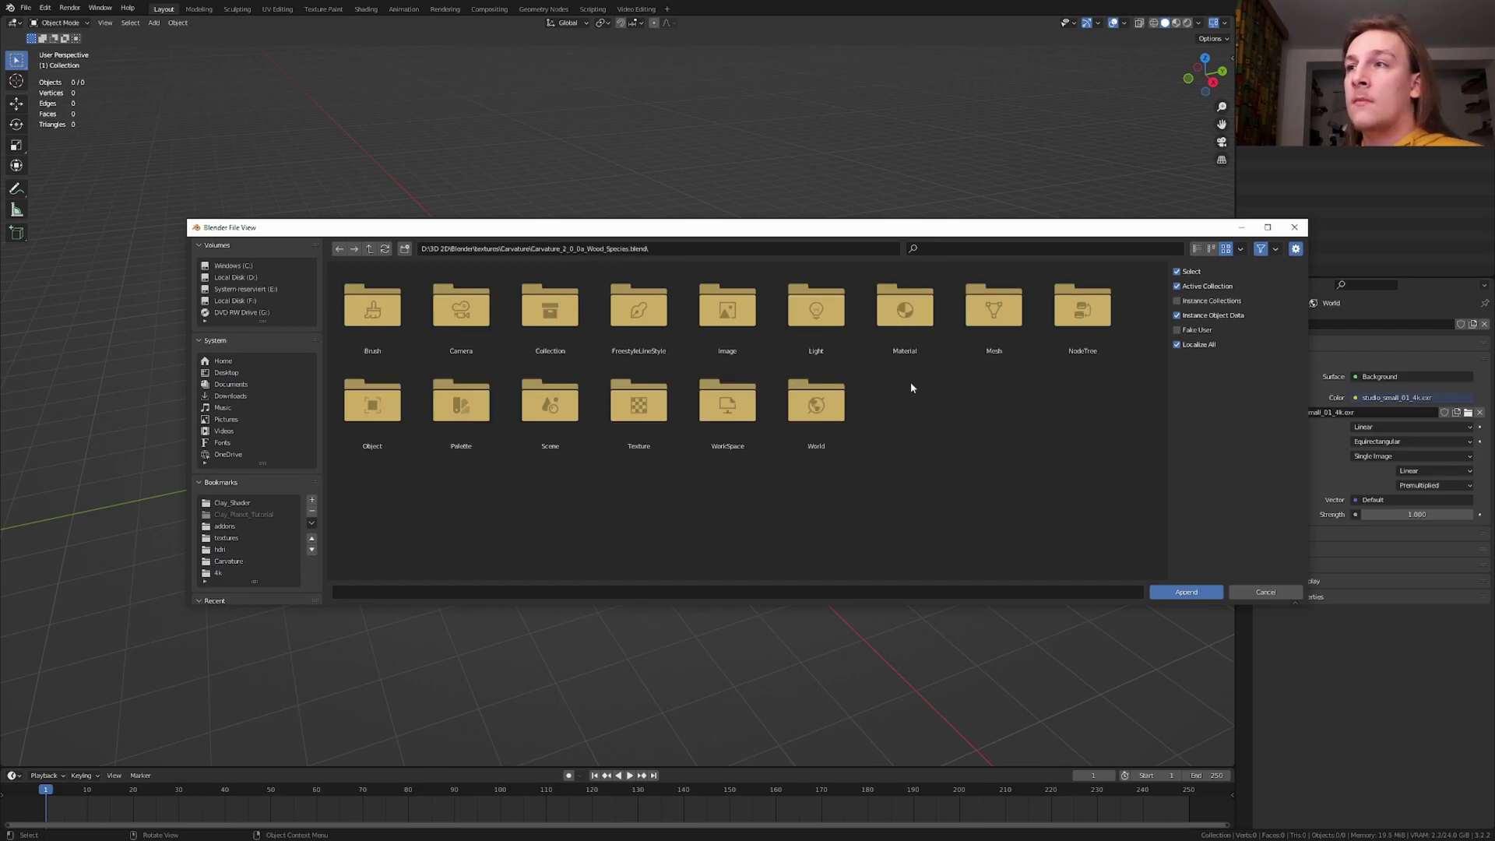
double_click(906, 320)
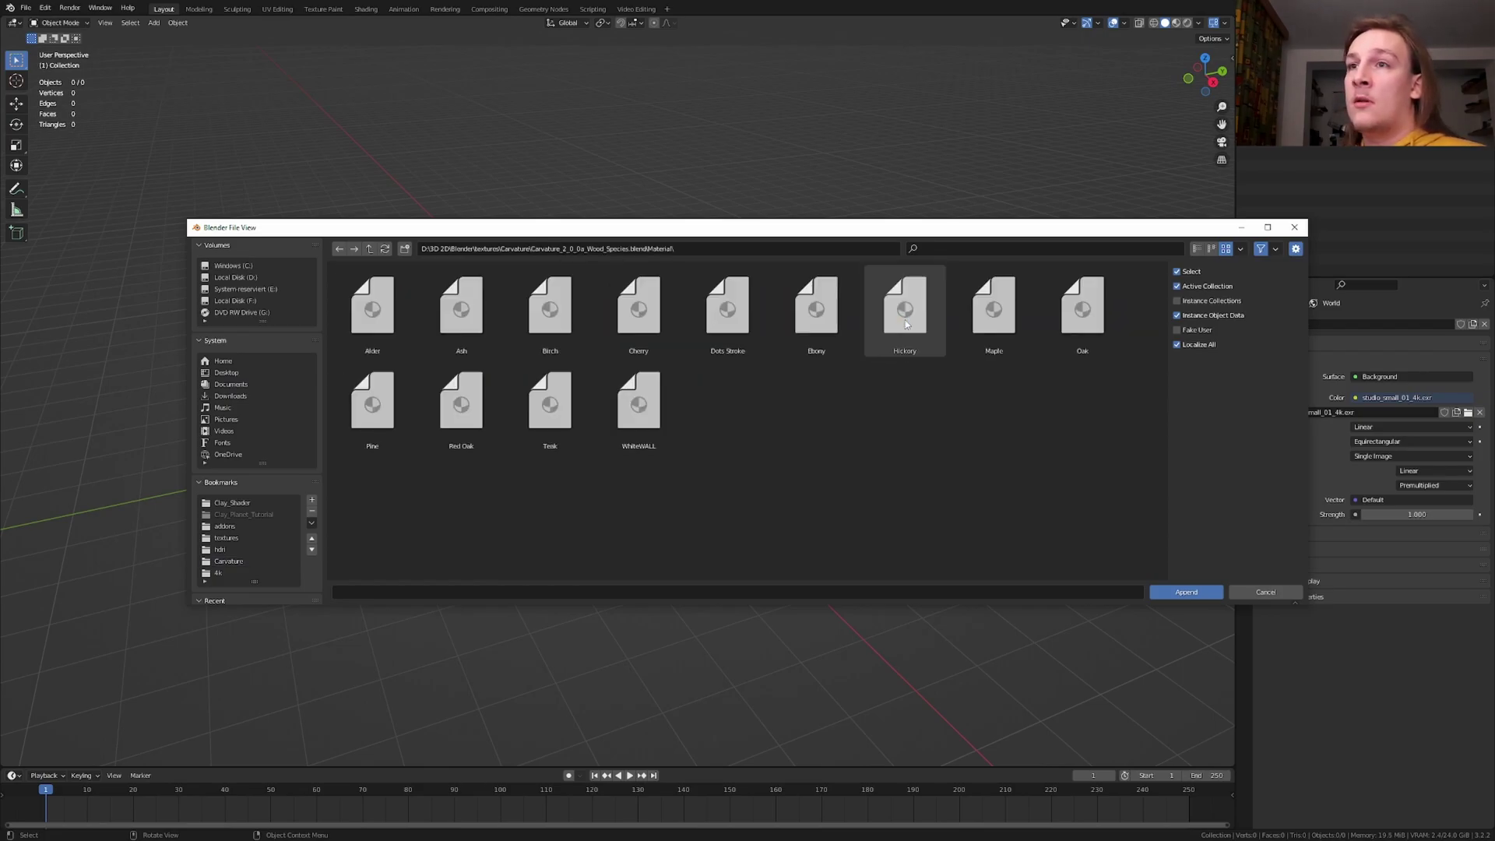
key("a")
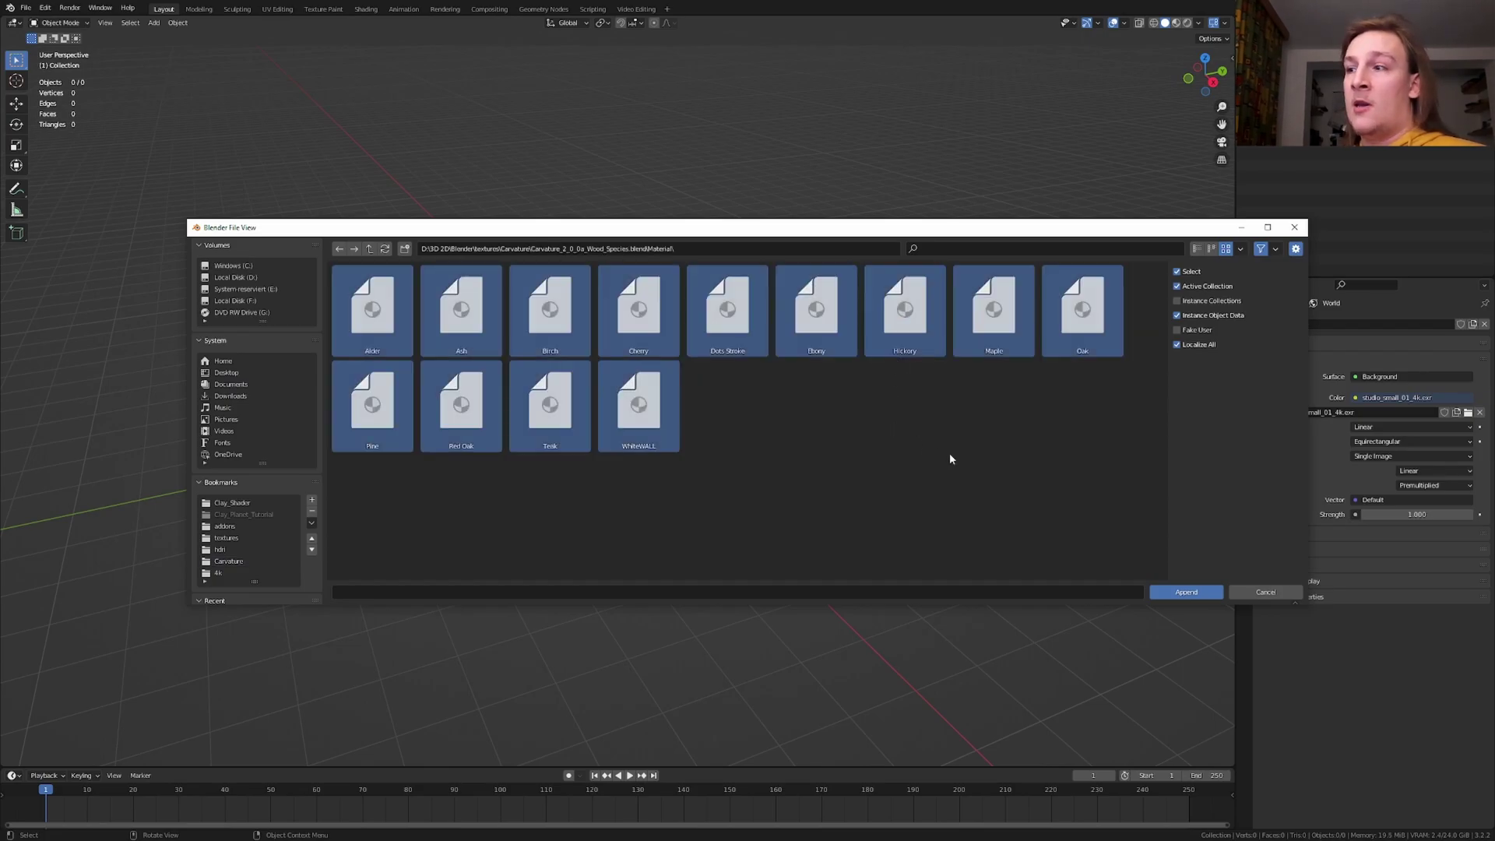
left_click(1195, 592)
Step: Append the Plywood material from the Carvature Plywood .blend file
key("shift+F1")
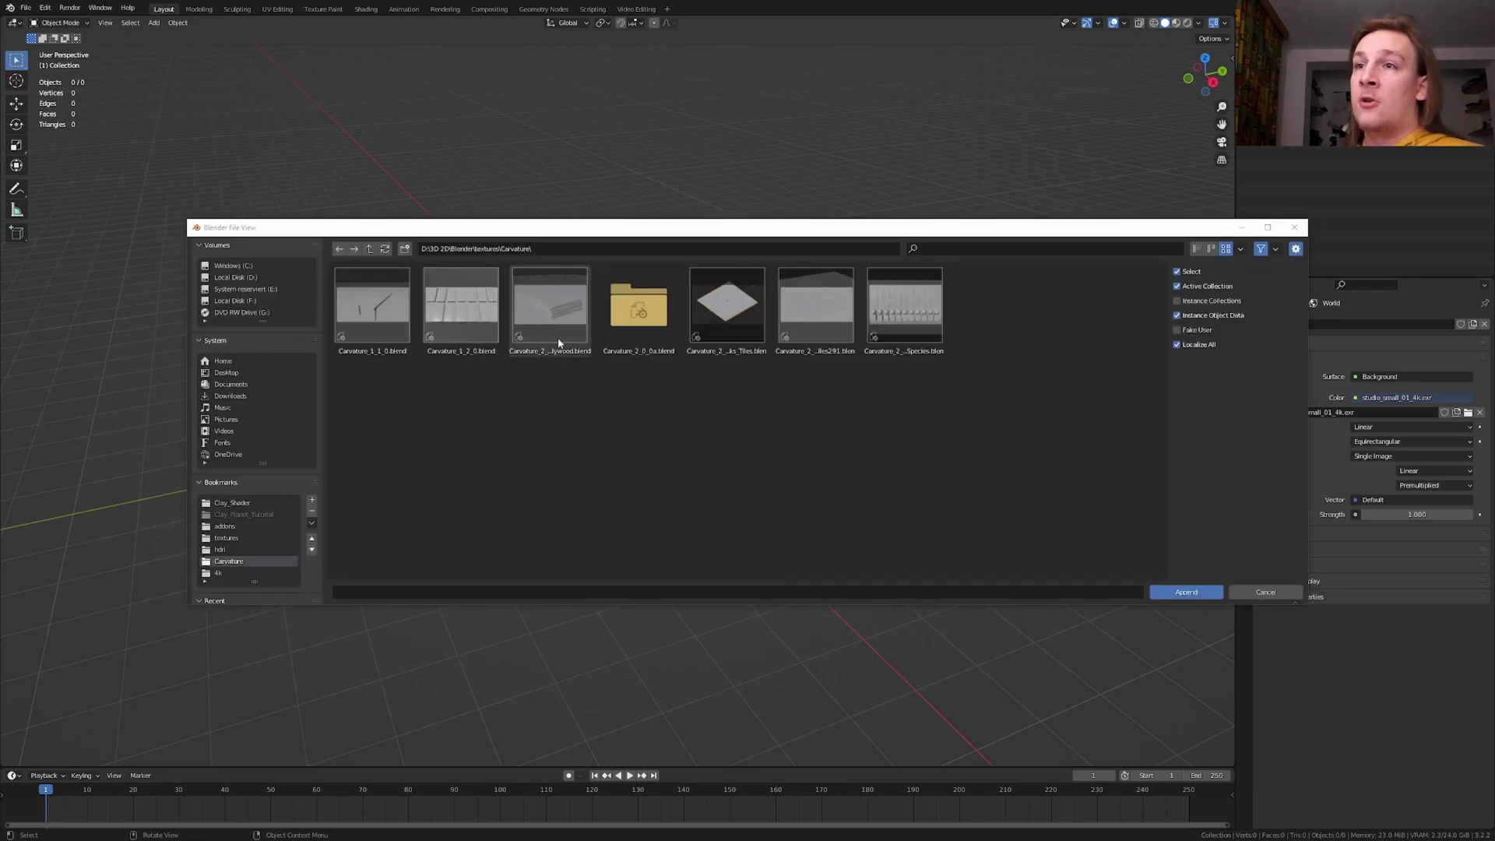
double_click(566, 324)
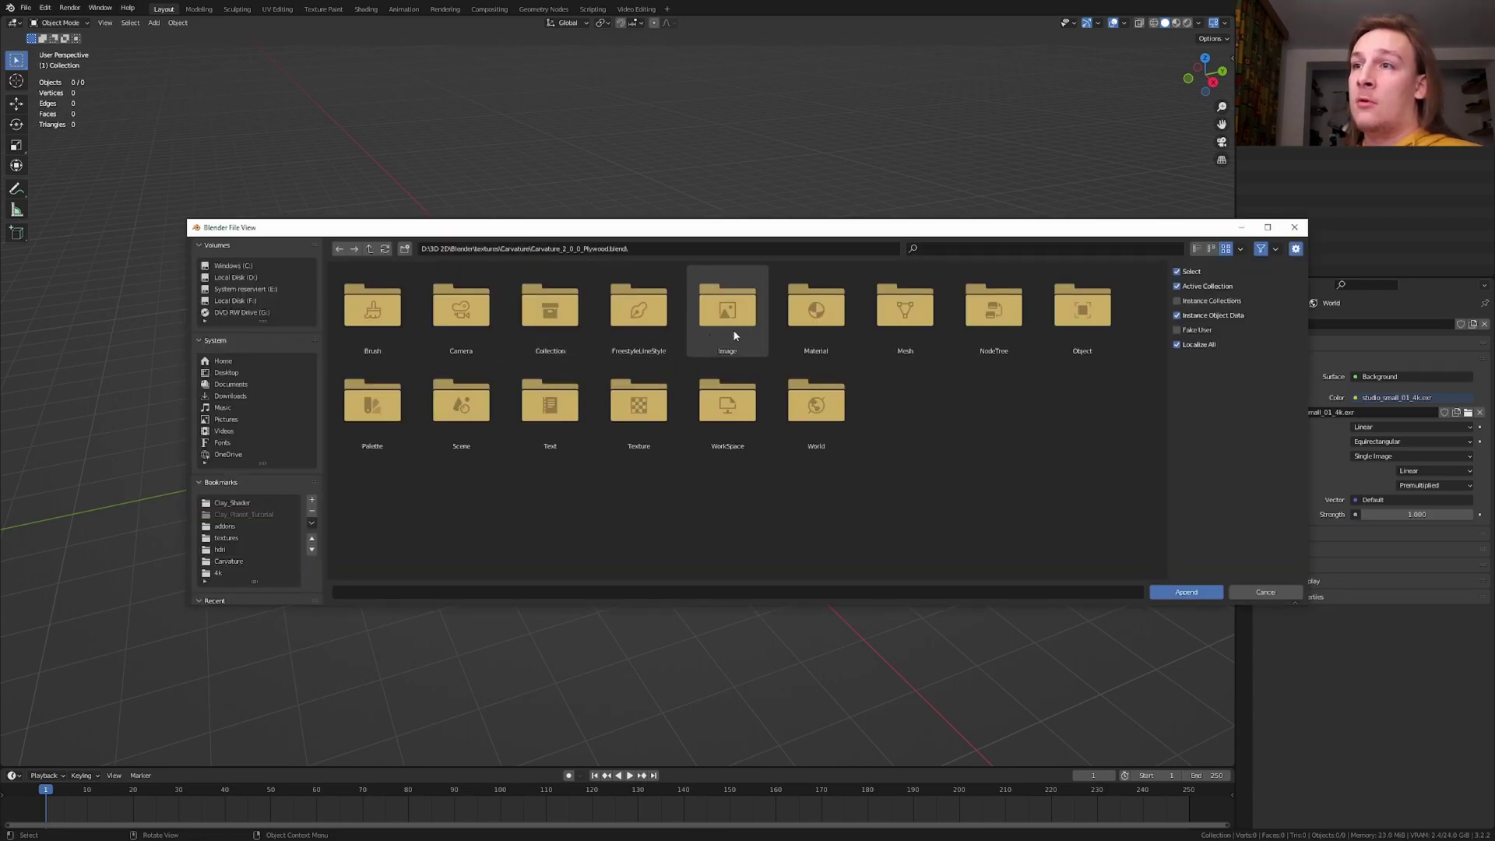
double_click(784, 324)
double_click(544, 326)
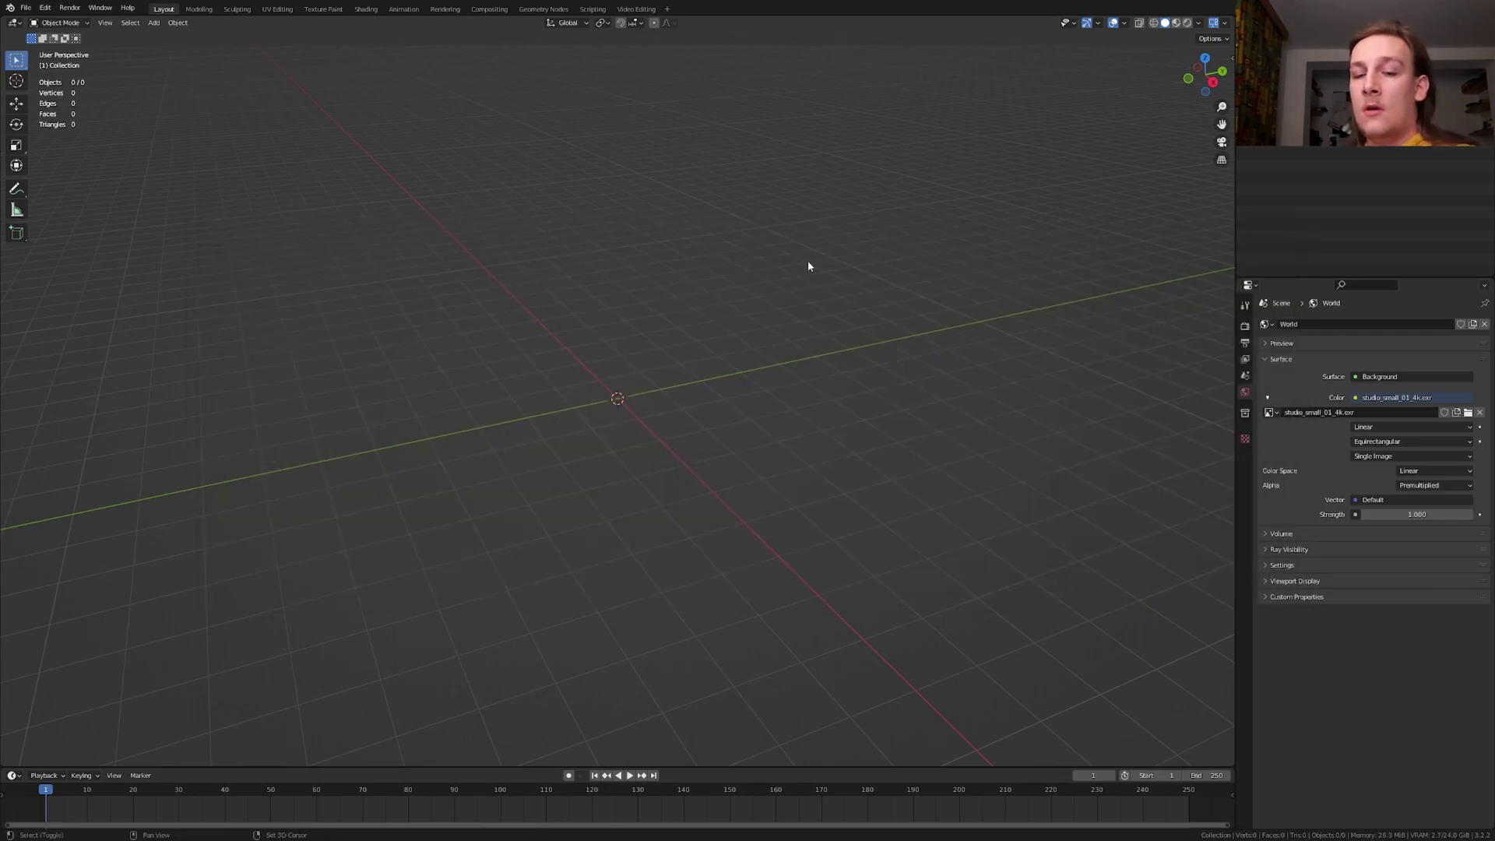
Step: Add a Suzanne monkey head with a Subdivision modifier and show its modifier settings
key("shift+a")
mouse_move(809, 265)
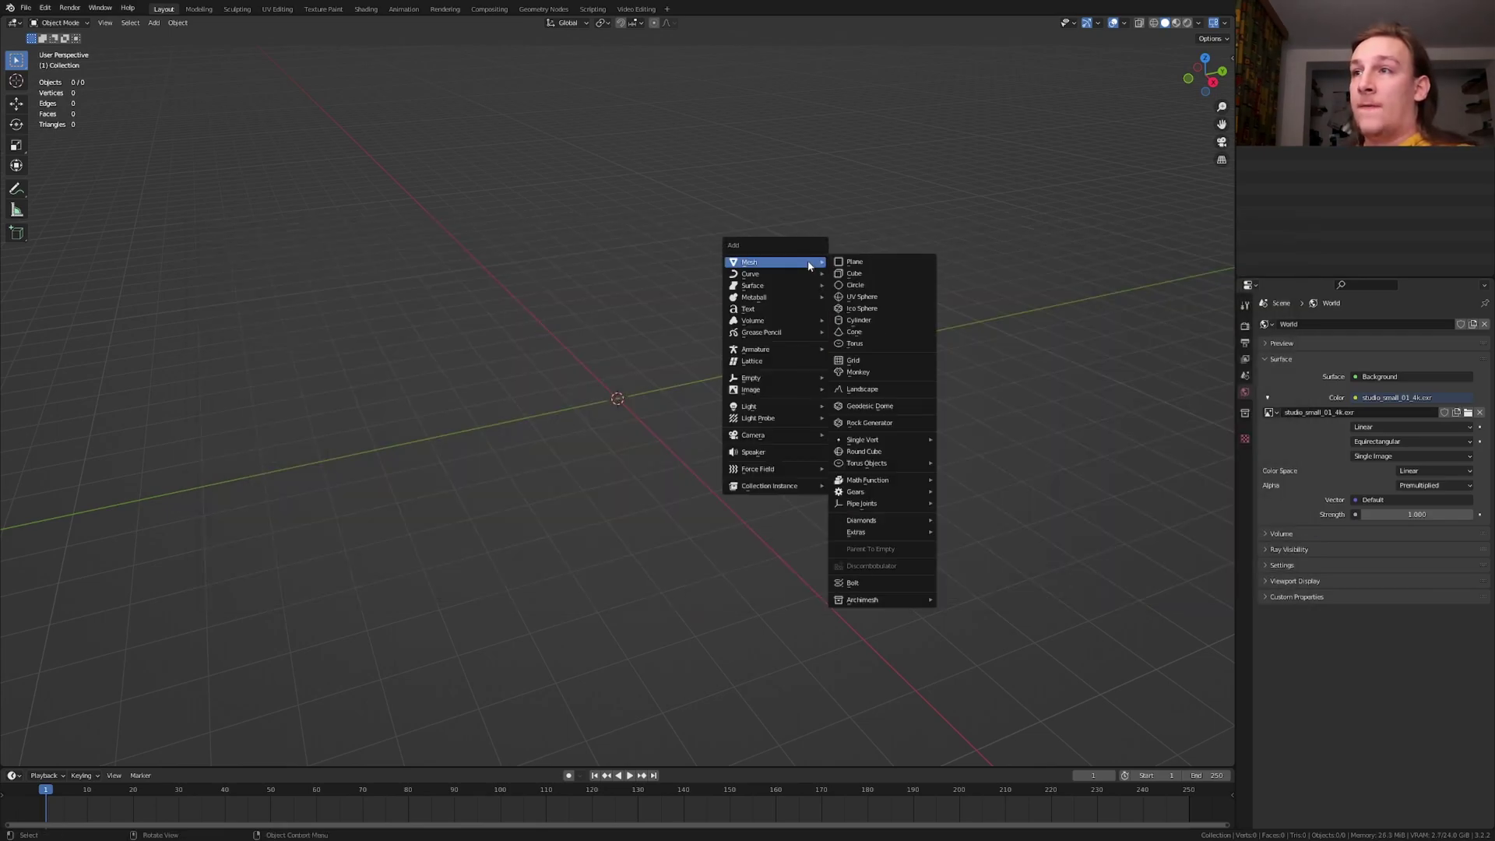
left_click(888, 372)
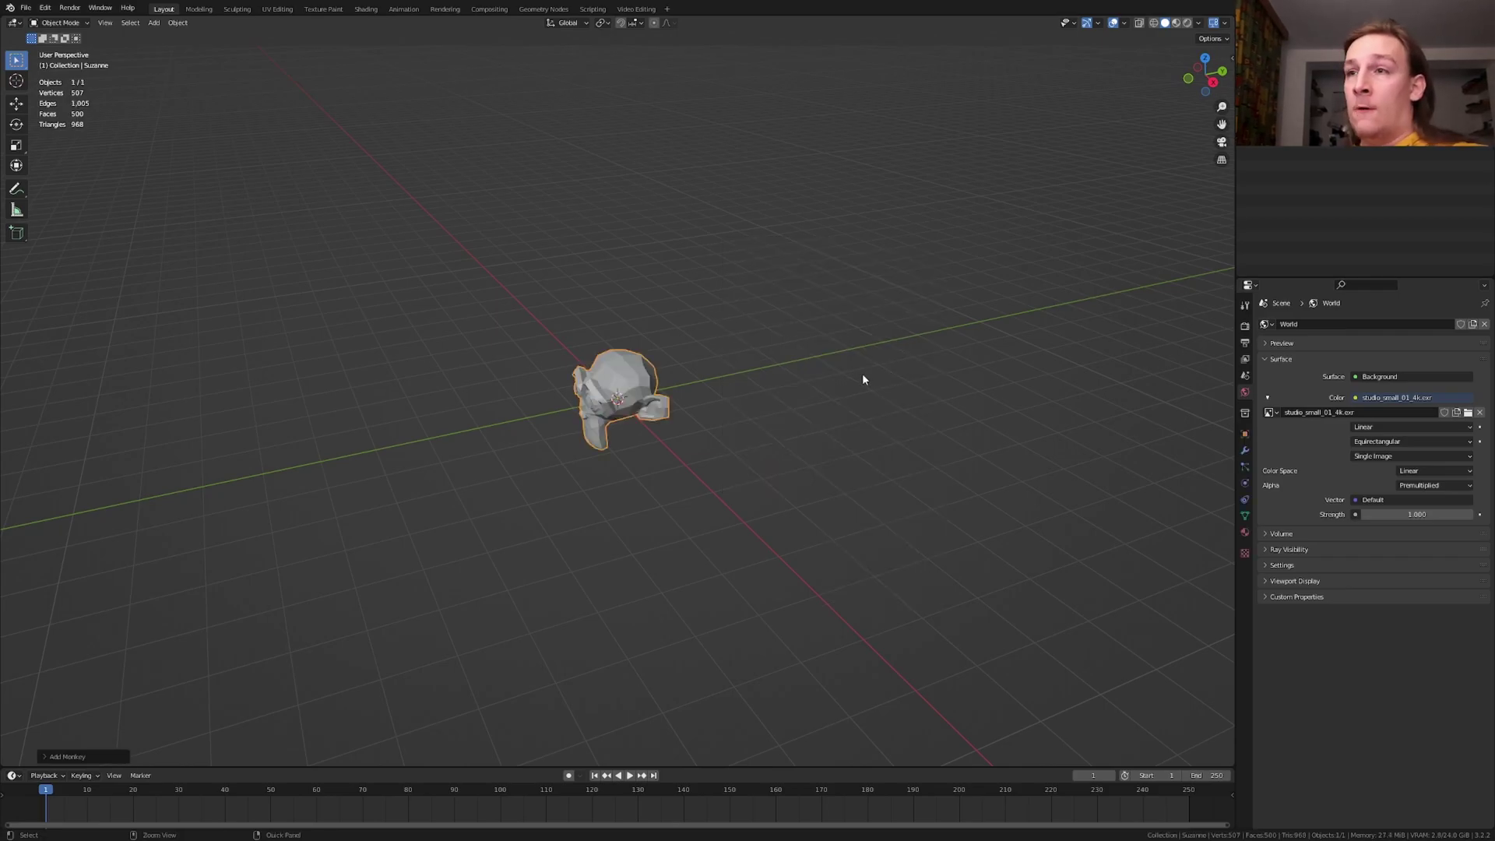
key("ctrl+3")
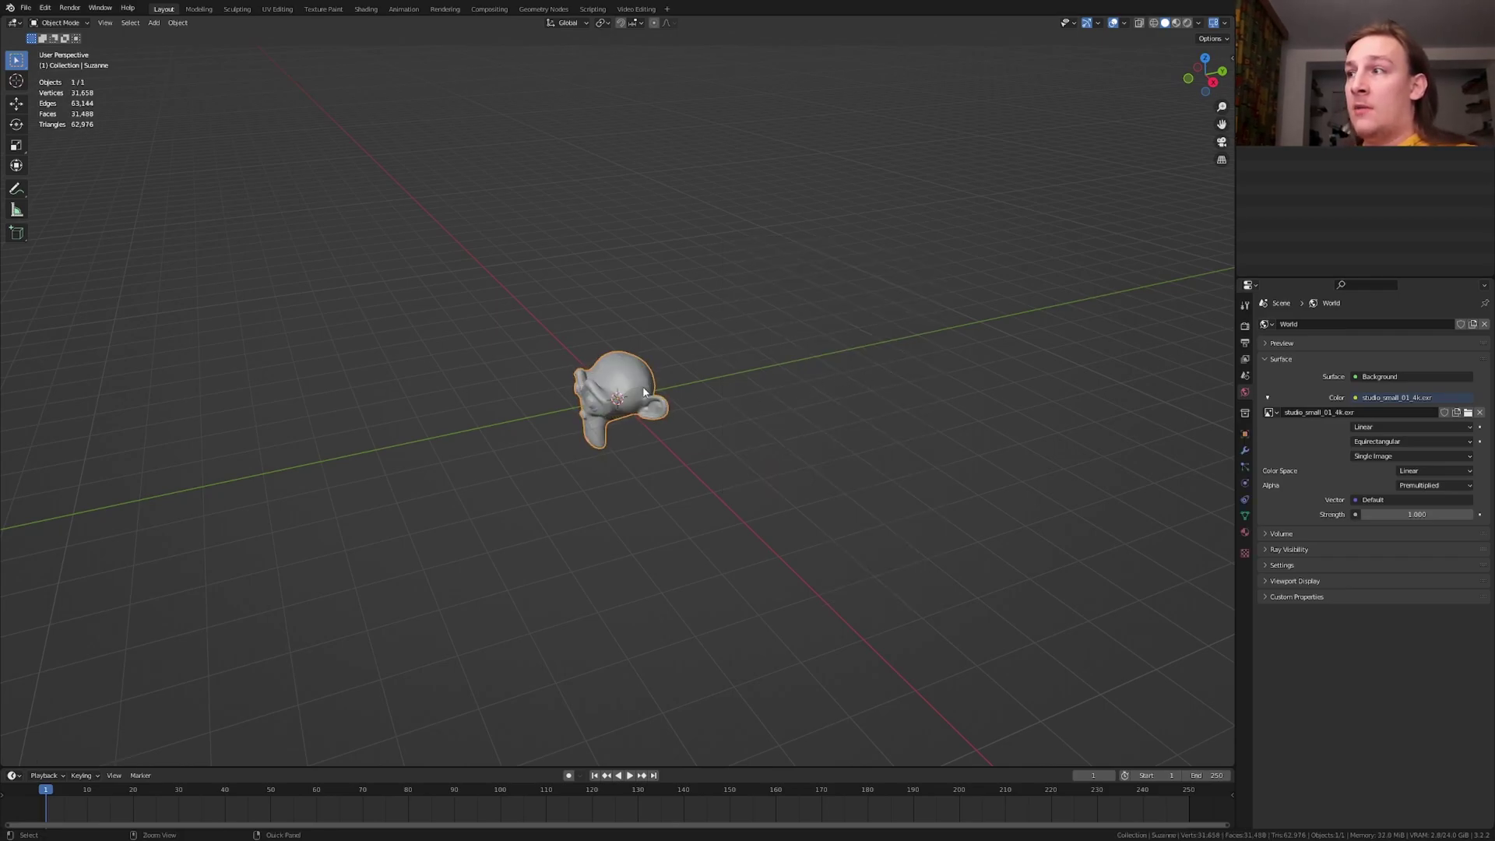
left_click(1246, 452)
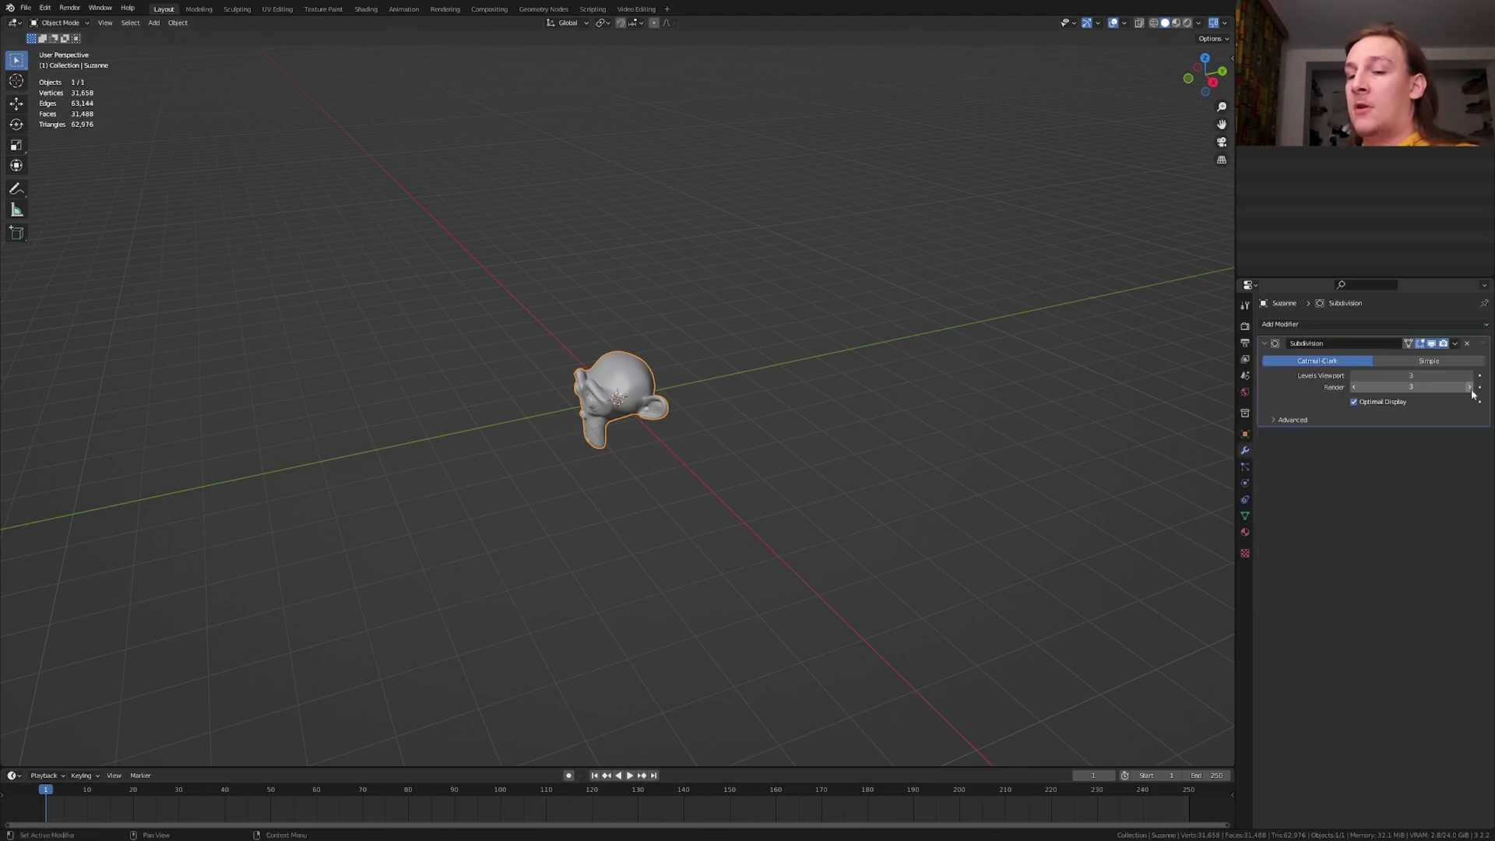
Step: Replace it with a fresh subdivided Suzanne whose render subdivision level is 3
key("Delete")
key("shift+a")
mouse_move(677, 420)
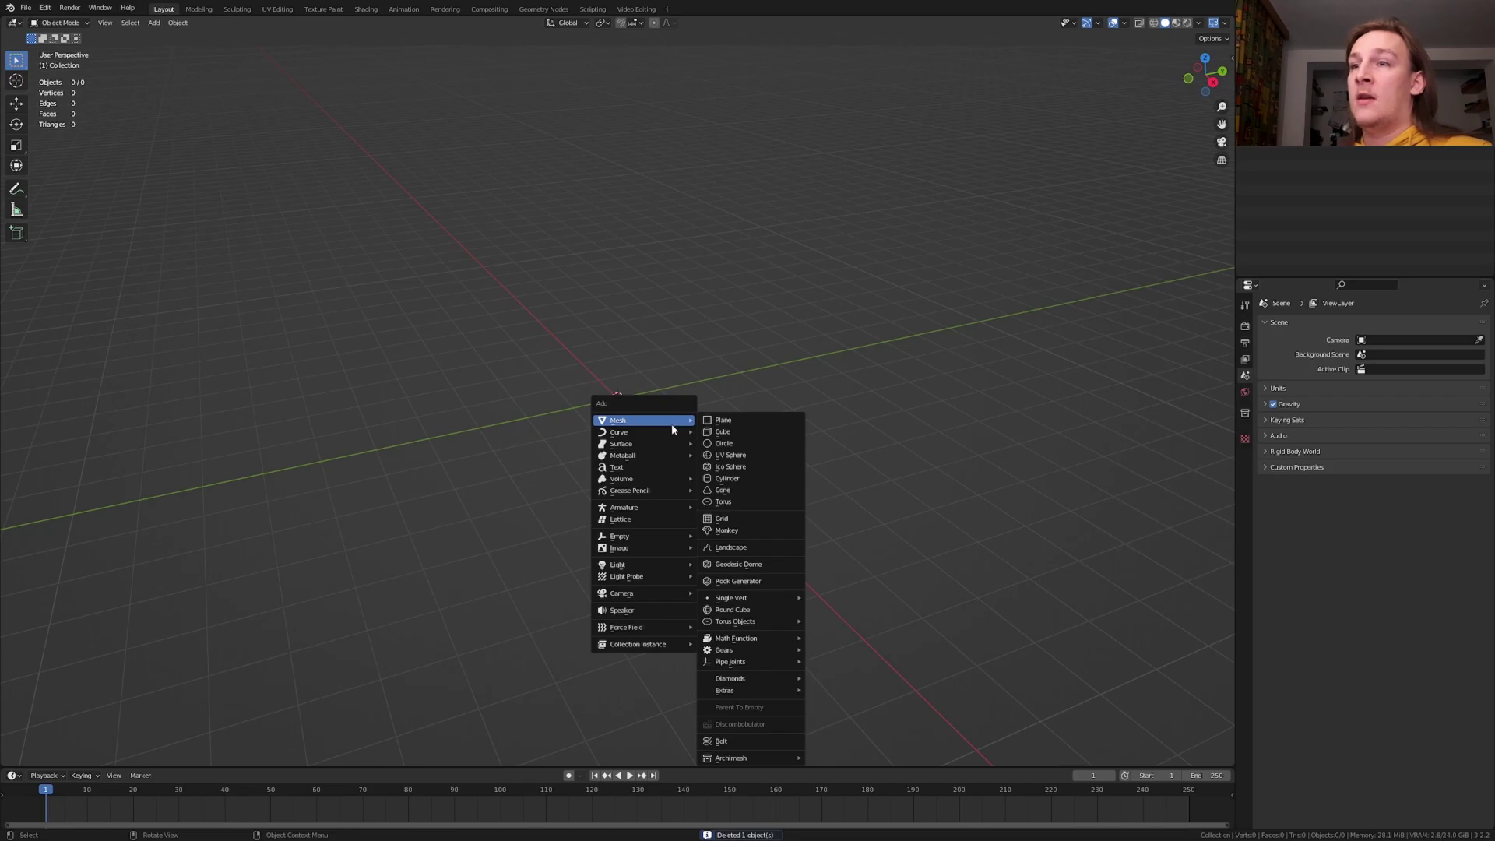
left_click(726, 530)
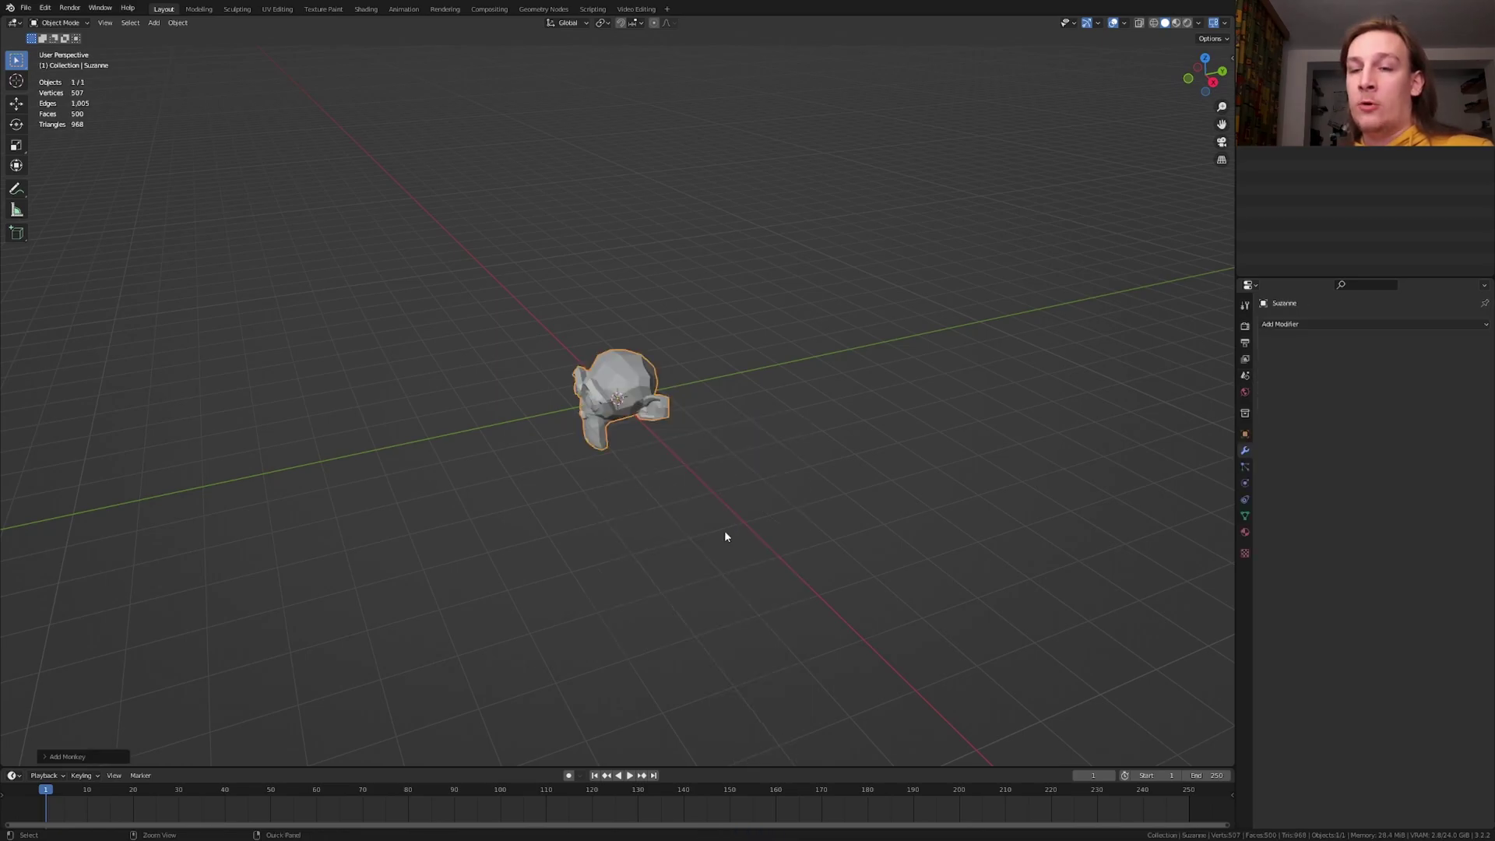
key("ctrl+3")
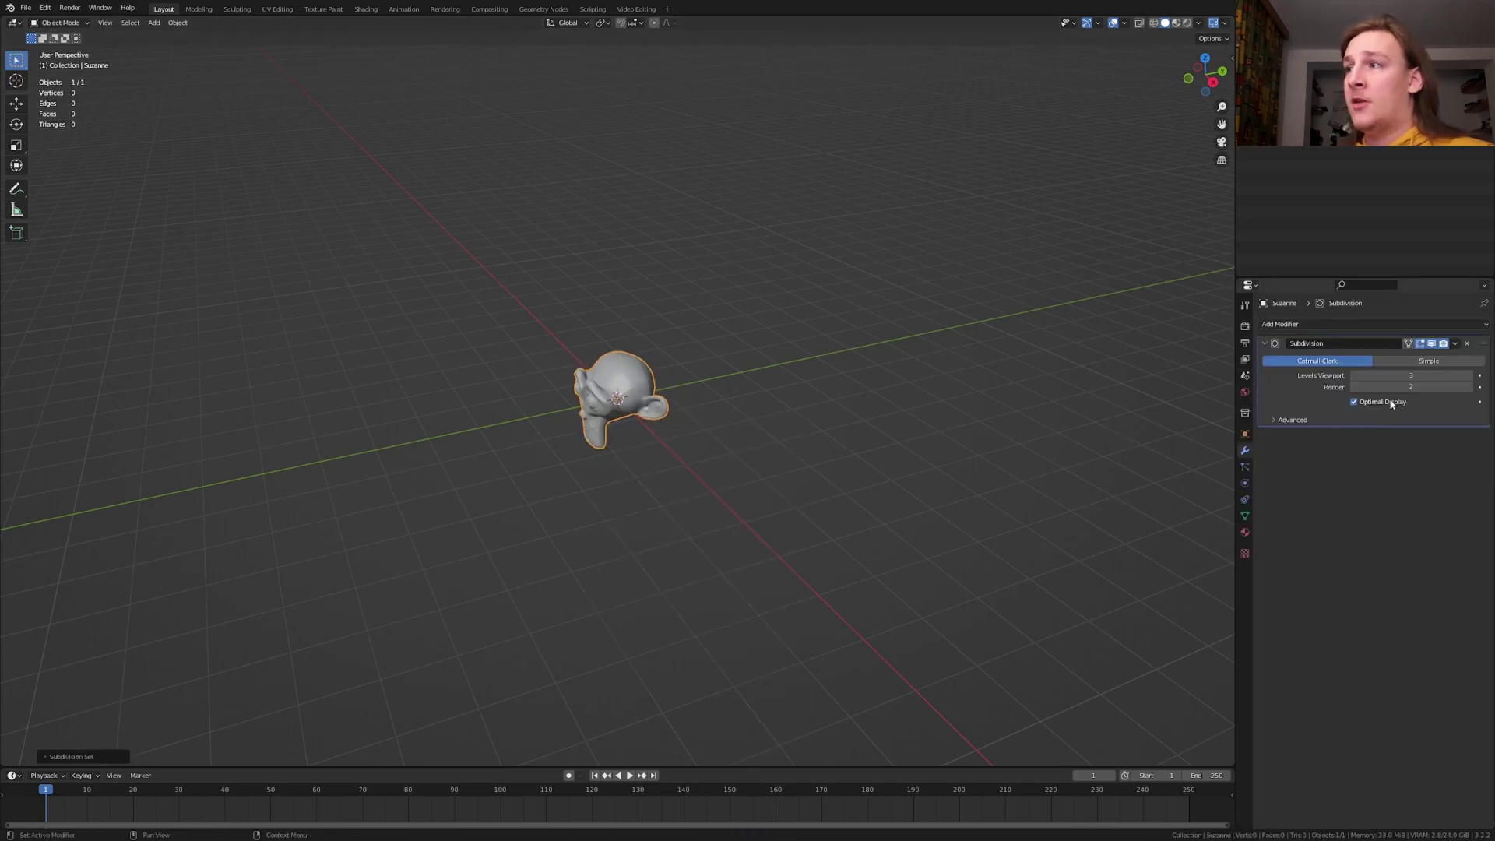
left_click(1470, 387)
scroll(634, 475, "up", 5)
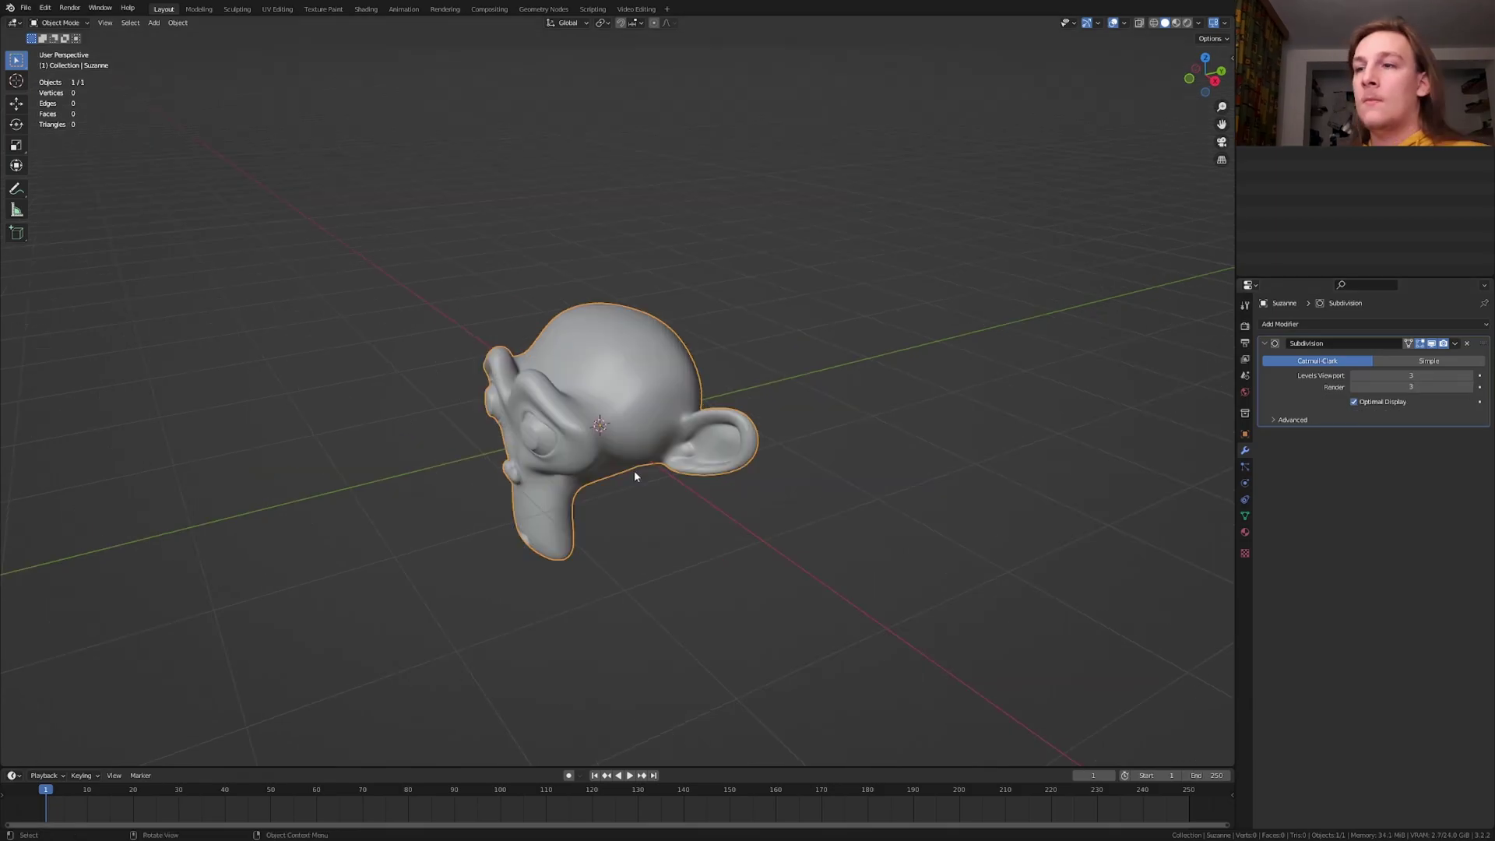
Step: From the right-side view, tilt Suzanne back and raise it along Z
key("KP_3")
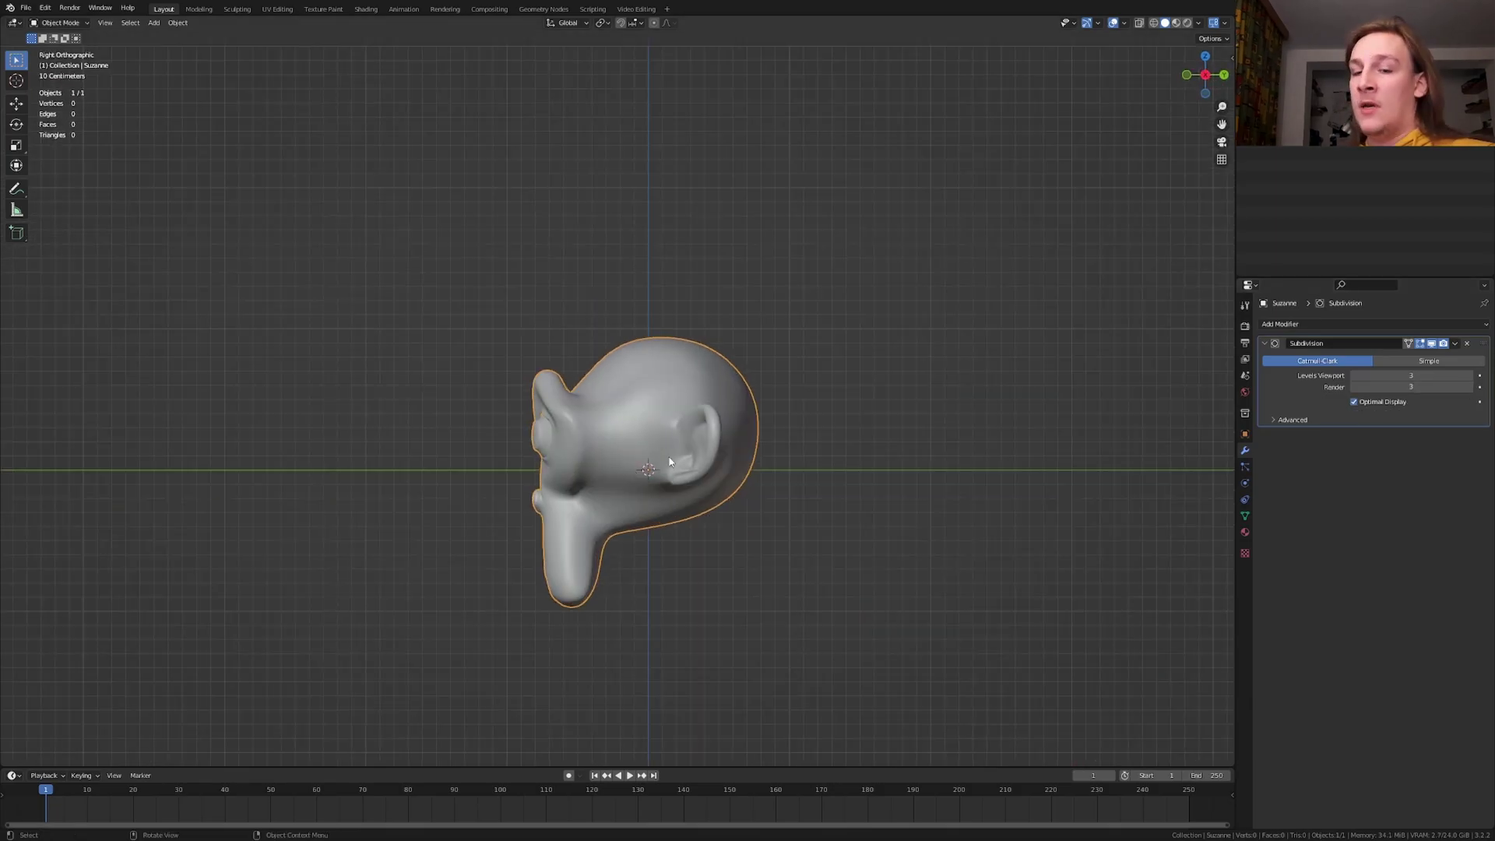
scroll(670, 462, "up", 2)
key("r")
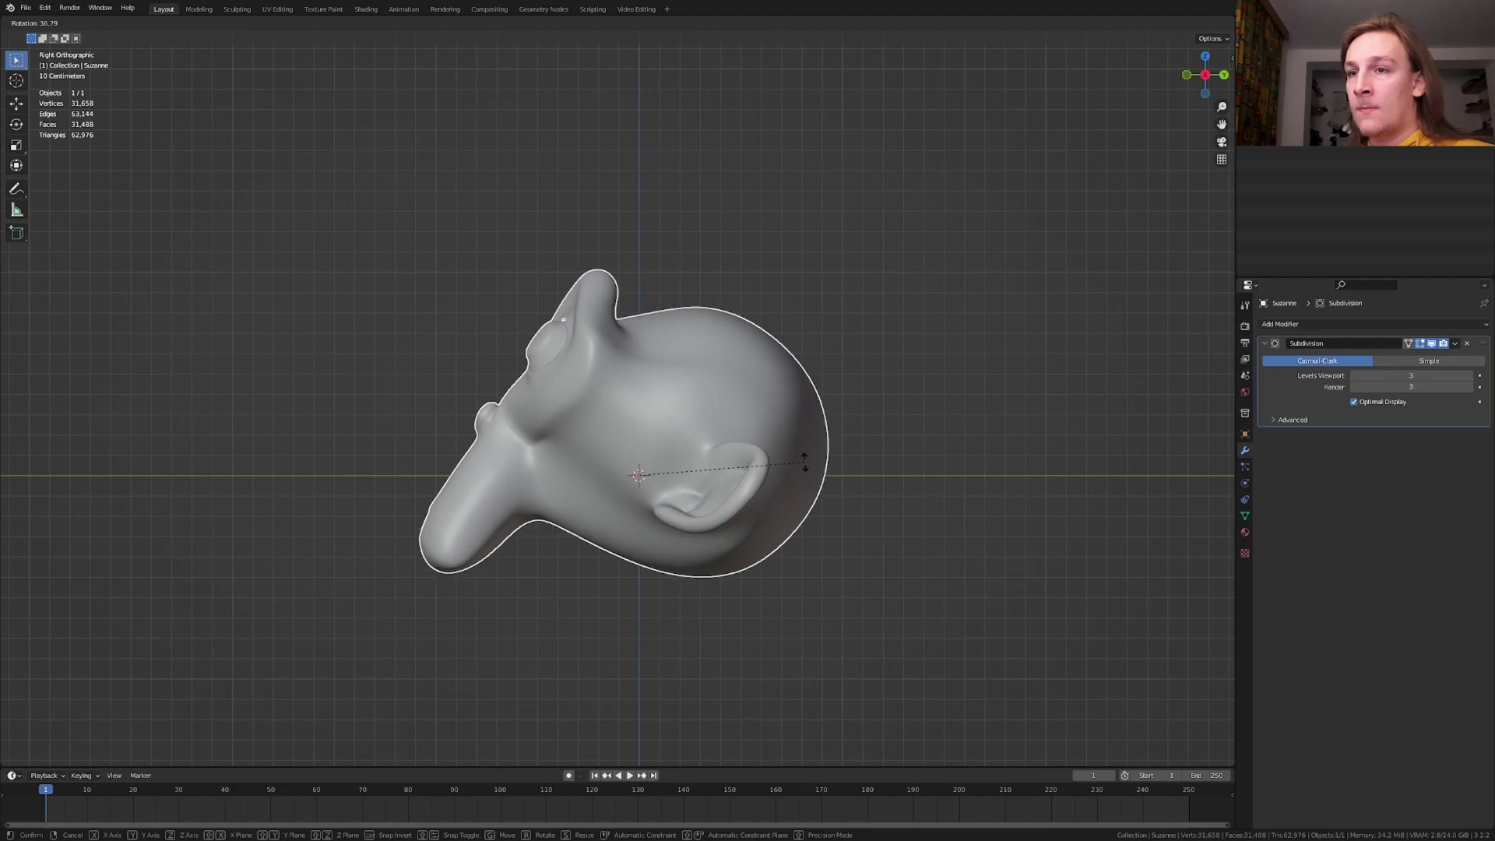
left_click(803, 460)
key("g")
key("z")
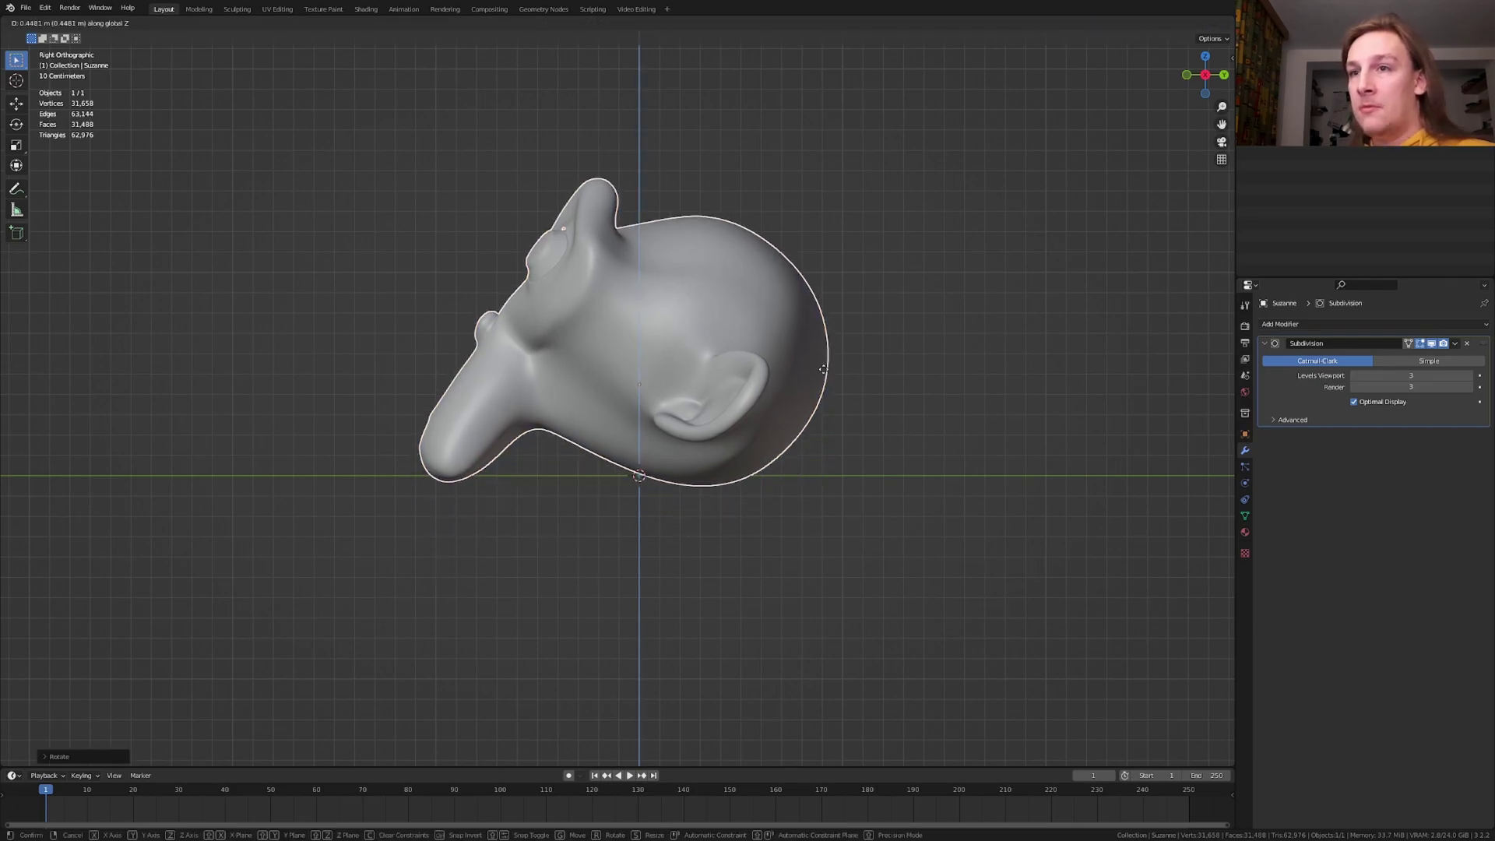
left_click(828, 366)
key("r")
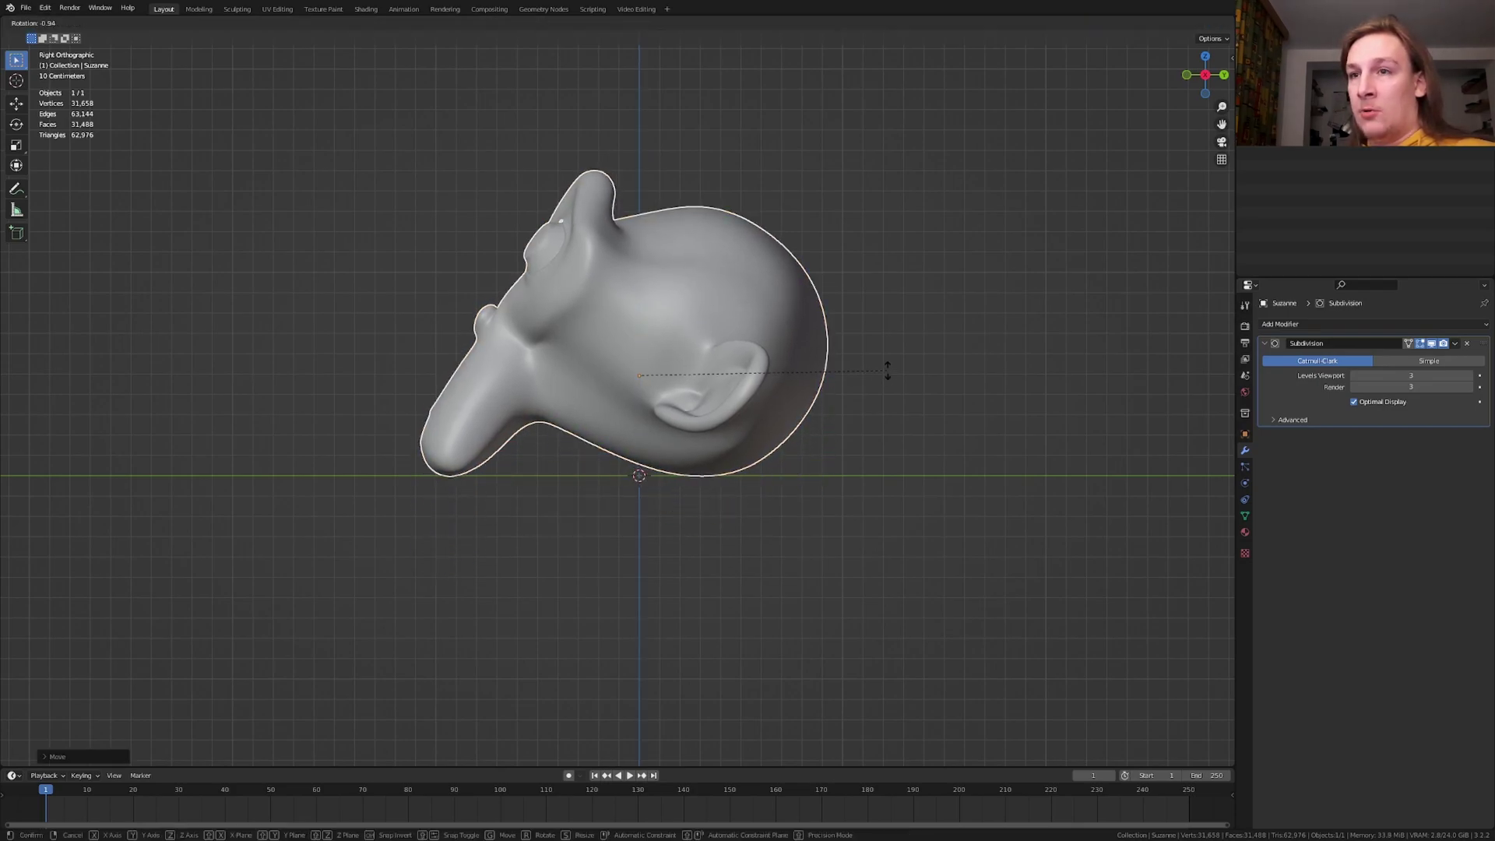
left_click(887, 369)
Step: Add a ground plane and scale it up by 10 beneath Suzanne
key("shift+a")
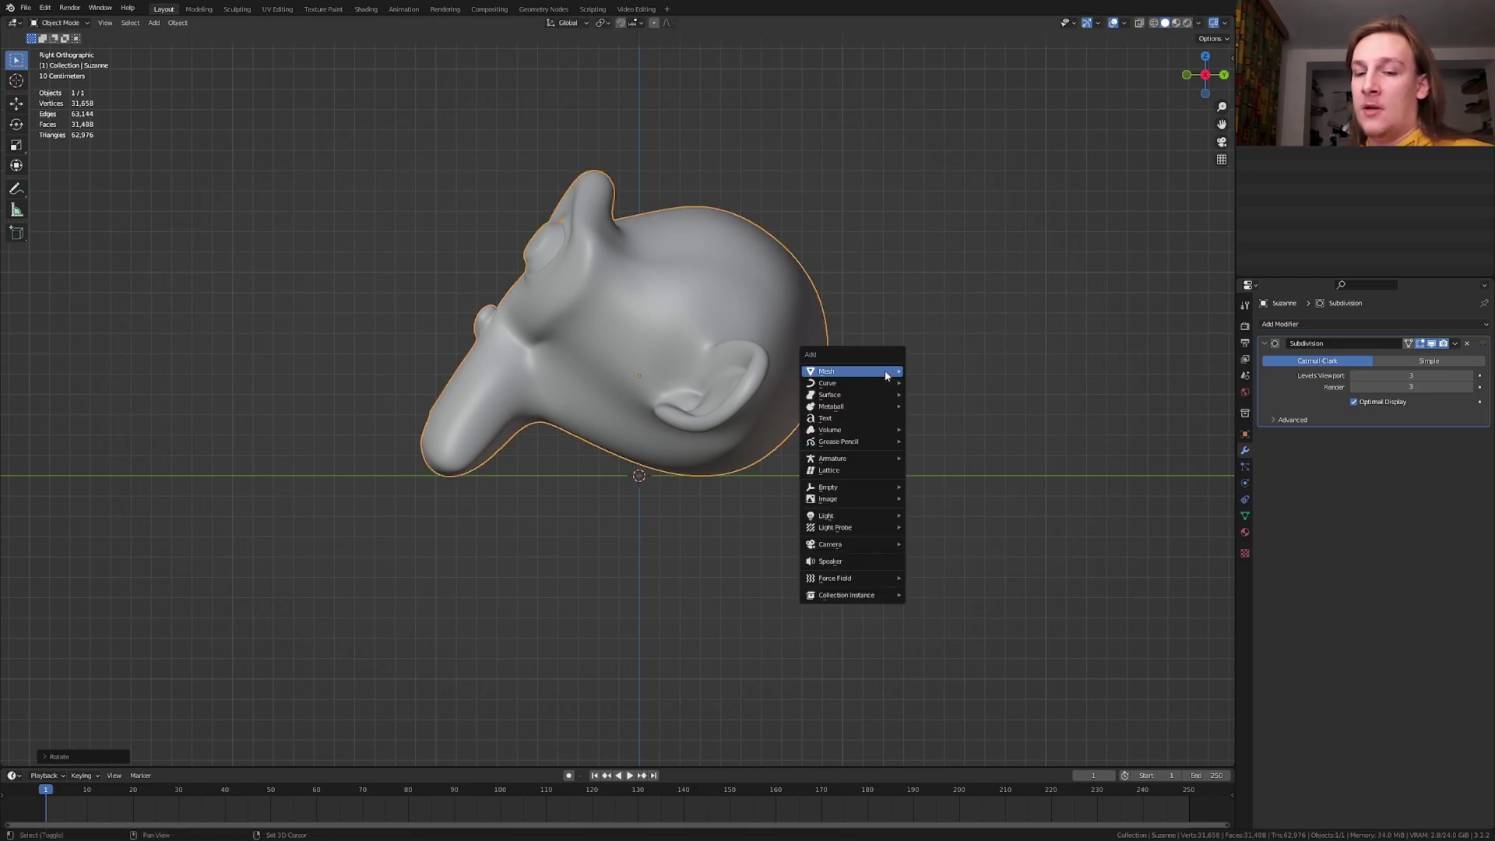
left_click(928, 372)
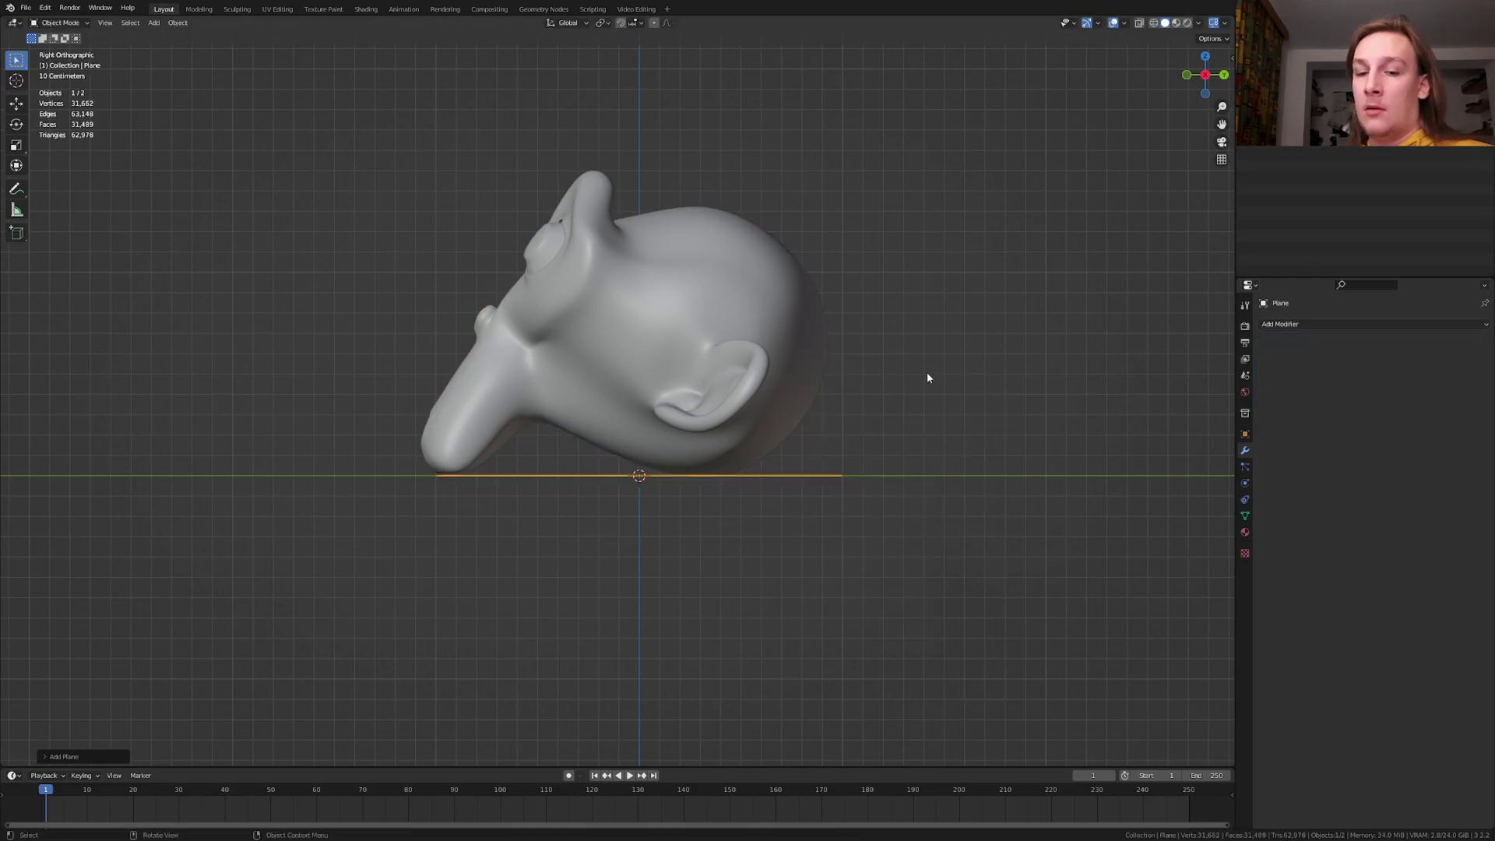
type("s10")
key("Return")
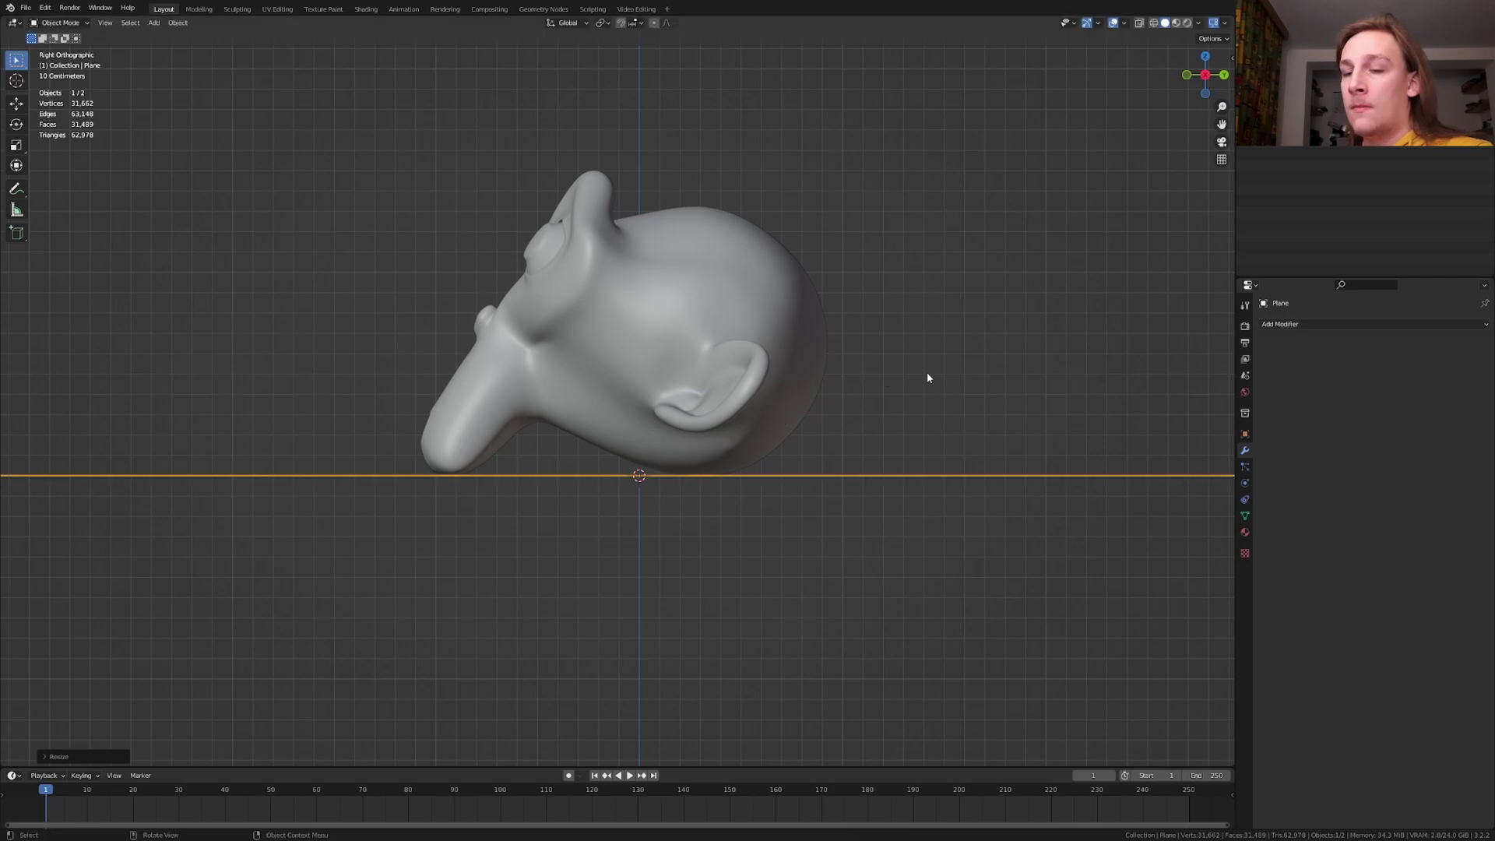
Step: From the top view, duplicate Suzanne repeatedly, placing copies around the original
key("KP_7")
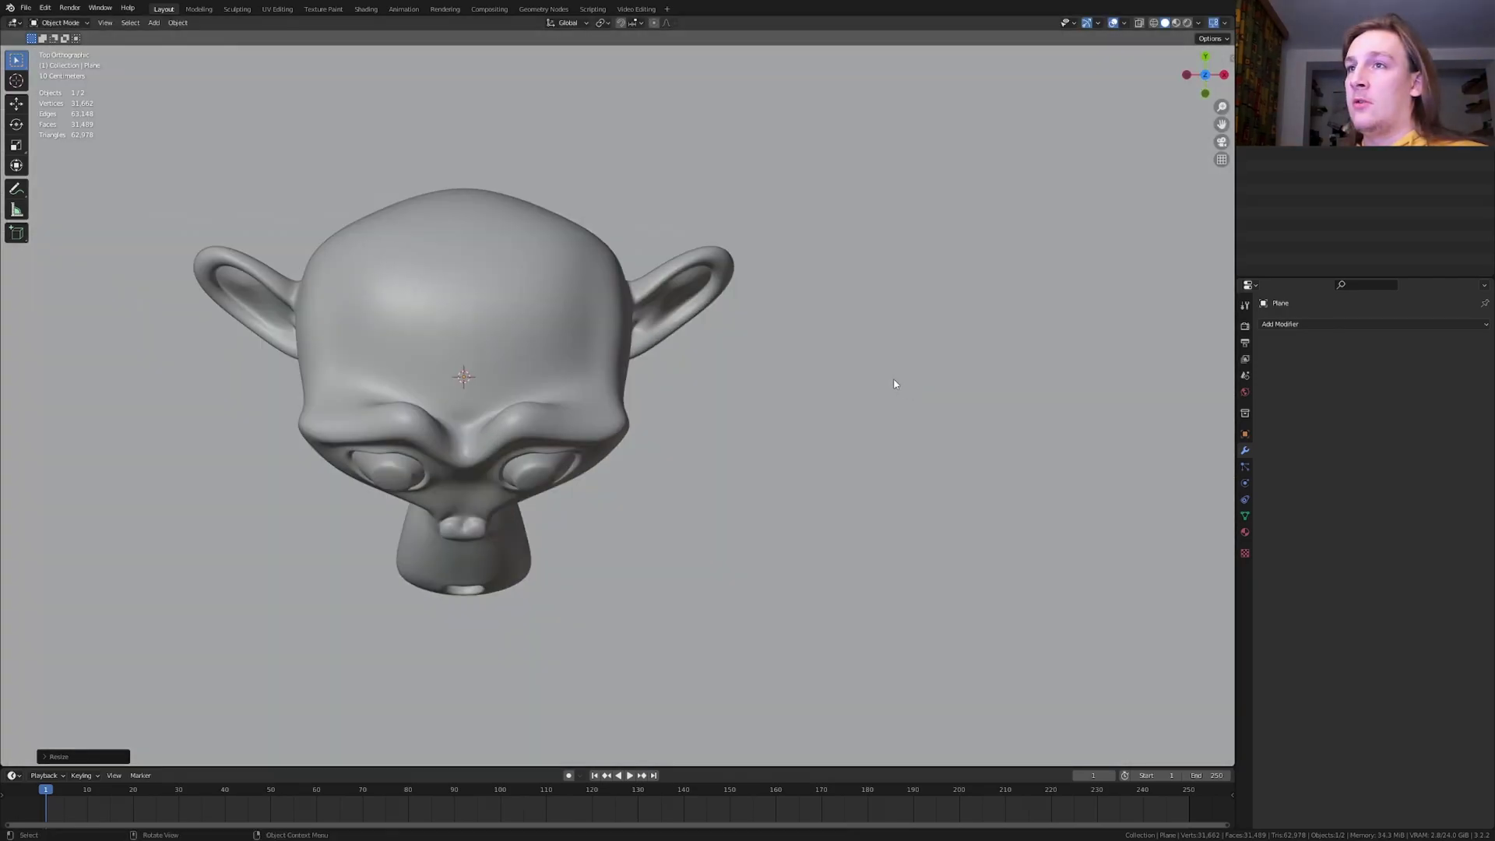
left_click(813, 382)
key("ctrl+3")
scroll(968, 331, "up", 1)
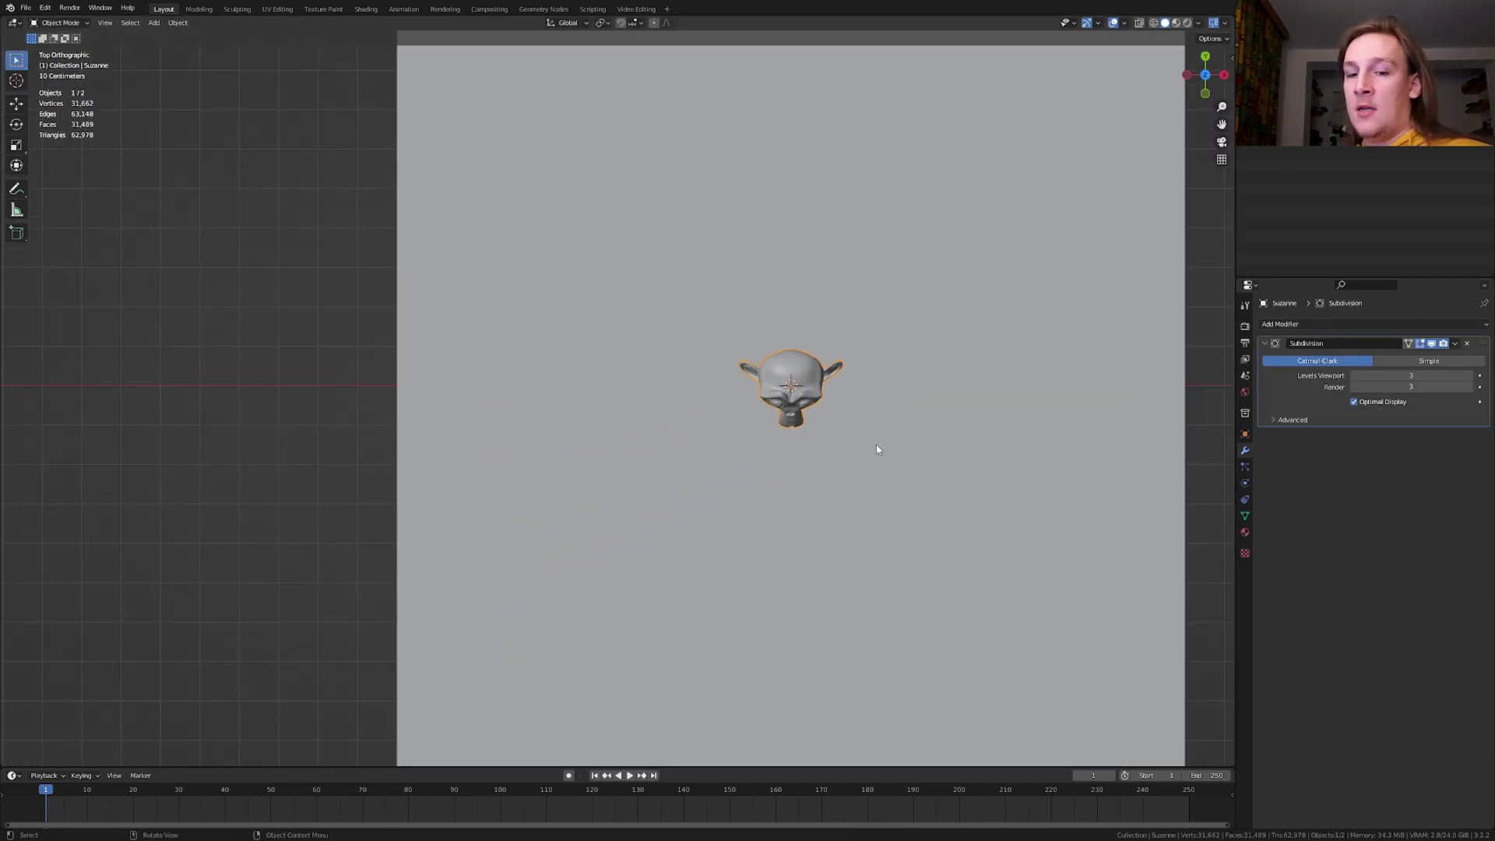
key("shift+d")
left_click(964, 464)
key("shift+d")
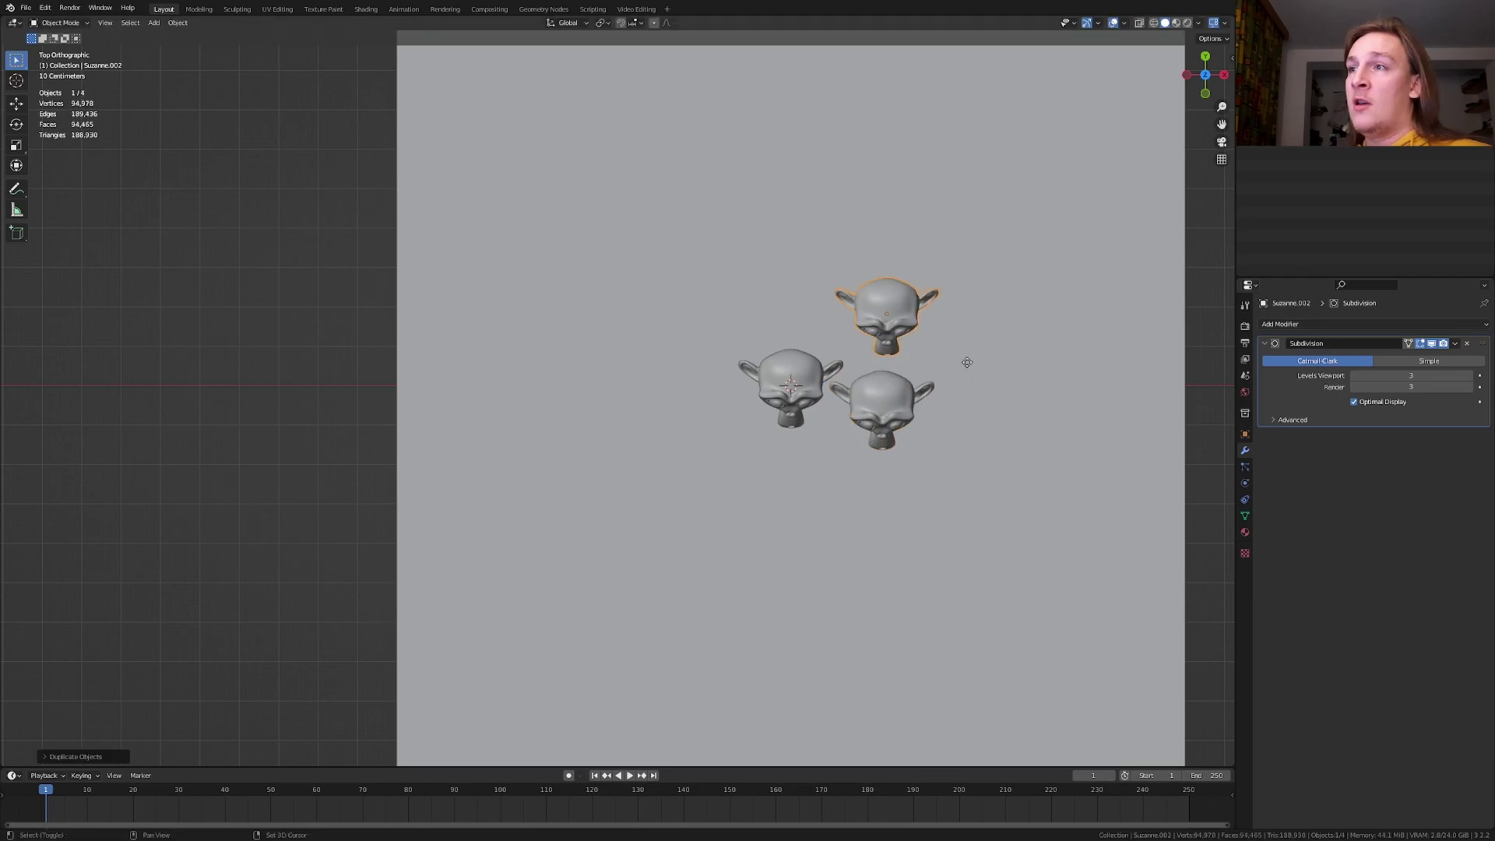
left_click(969, 364)
key("shift+d")
left_click(832, 333)
key("shift+d")
left_click(753, 390)
key("shift+d")
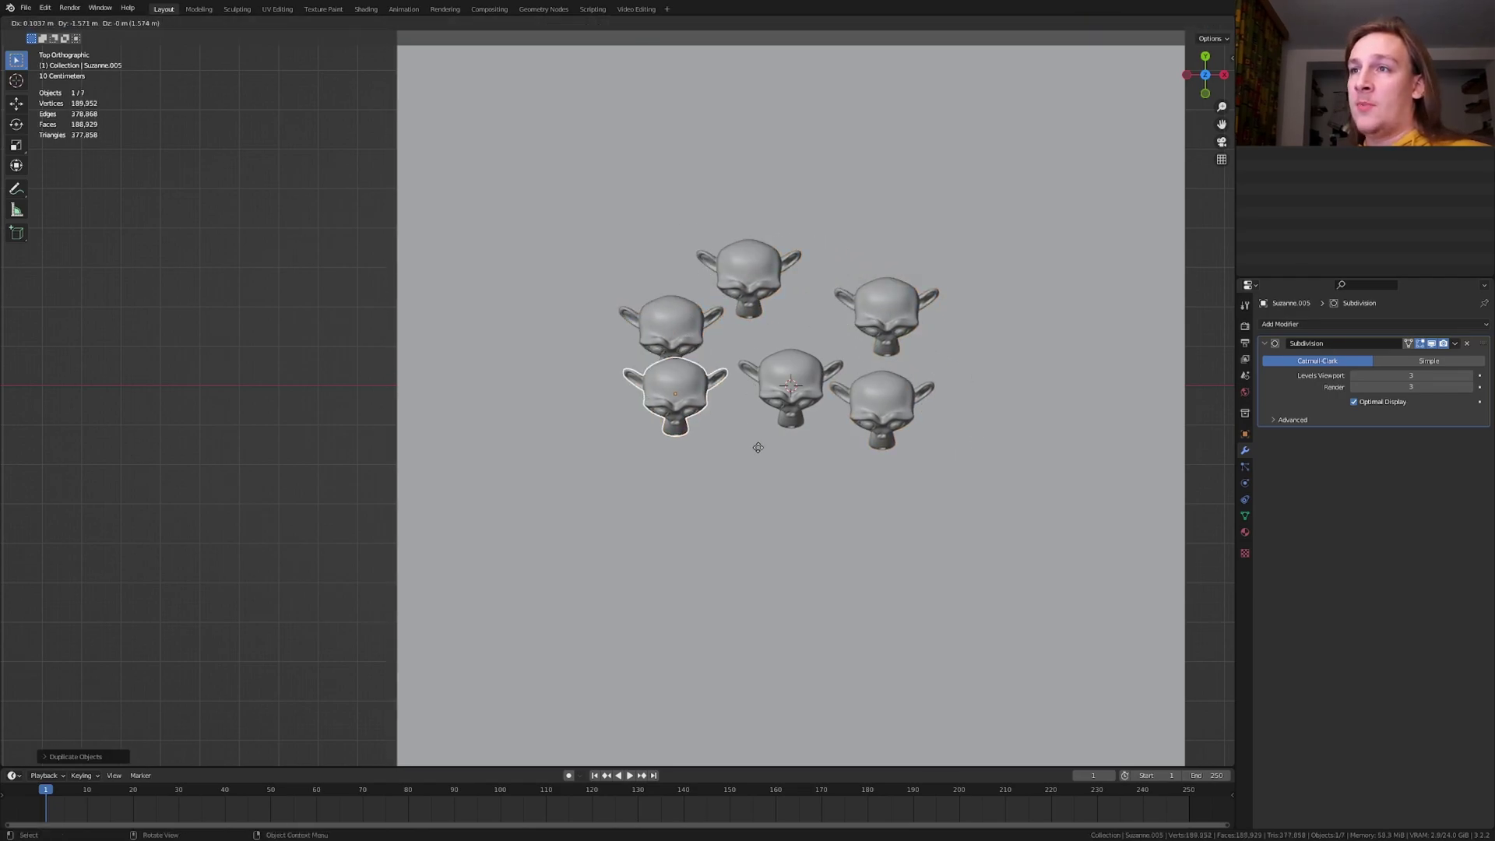
left_click(767, 471)
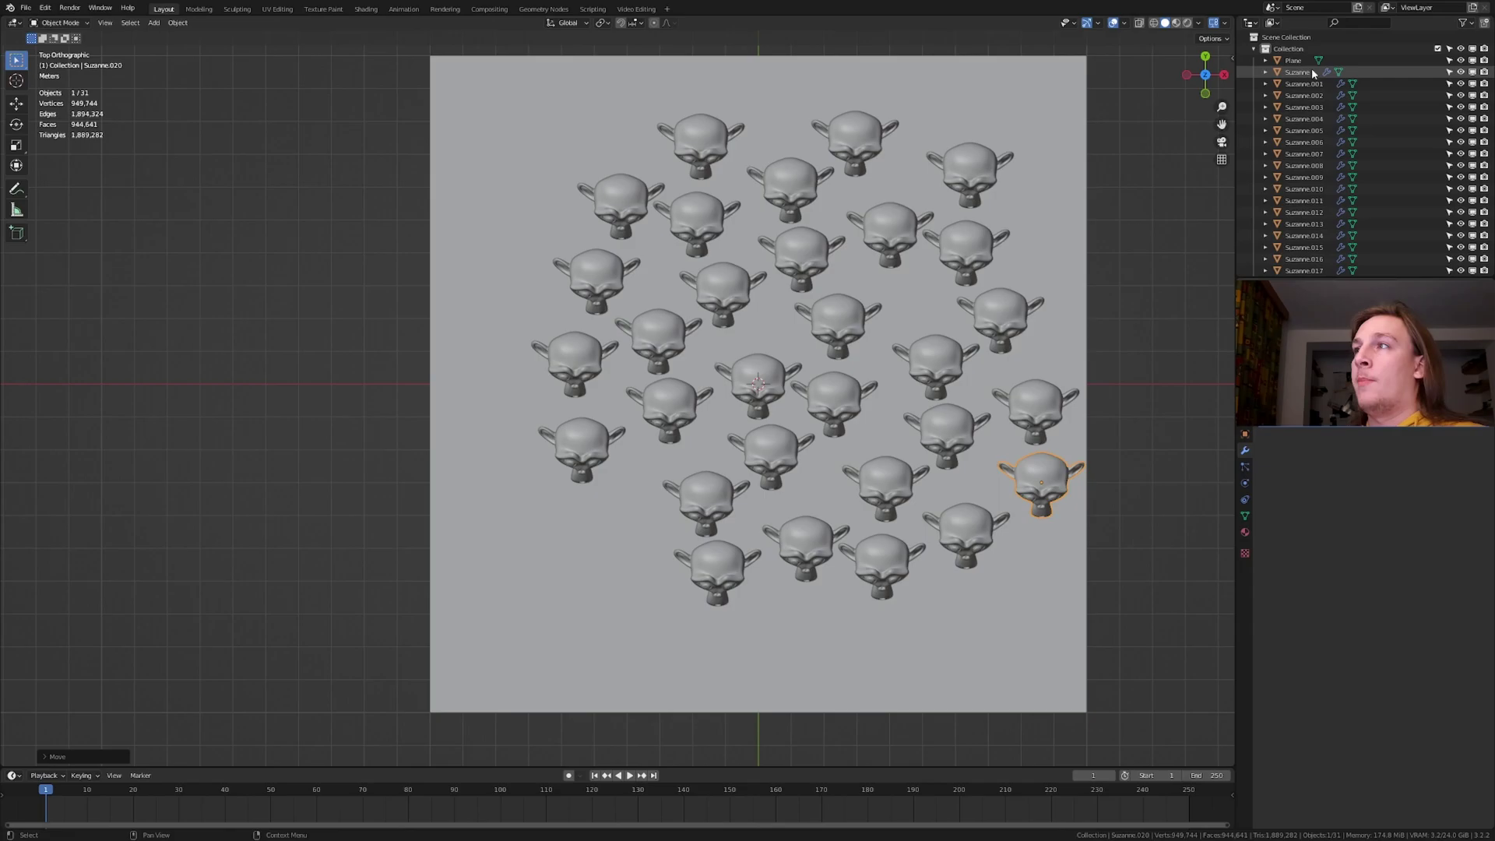
Step: Select every head through Suzanne.029 except the central one
left_click(1313, 71)
scroll(1320, 113, "down", 5)
left_click(1311, 265, "shift")
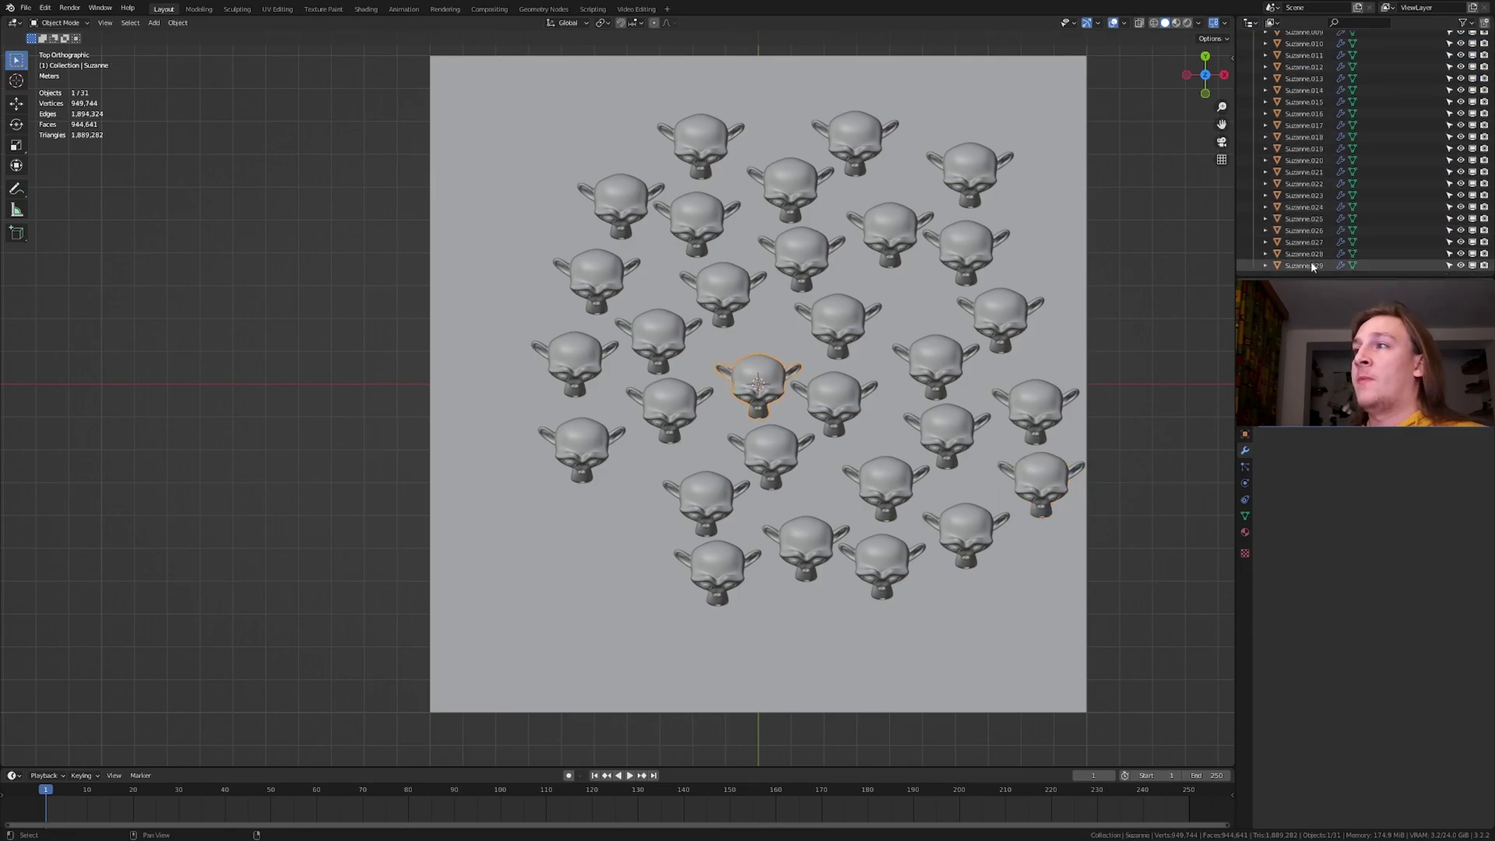
left_click(757, 382, "shift")
left_click(833, 401, "shift")
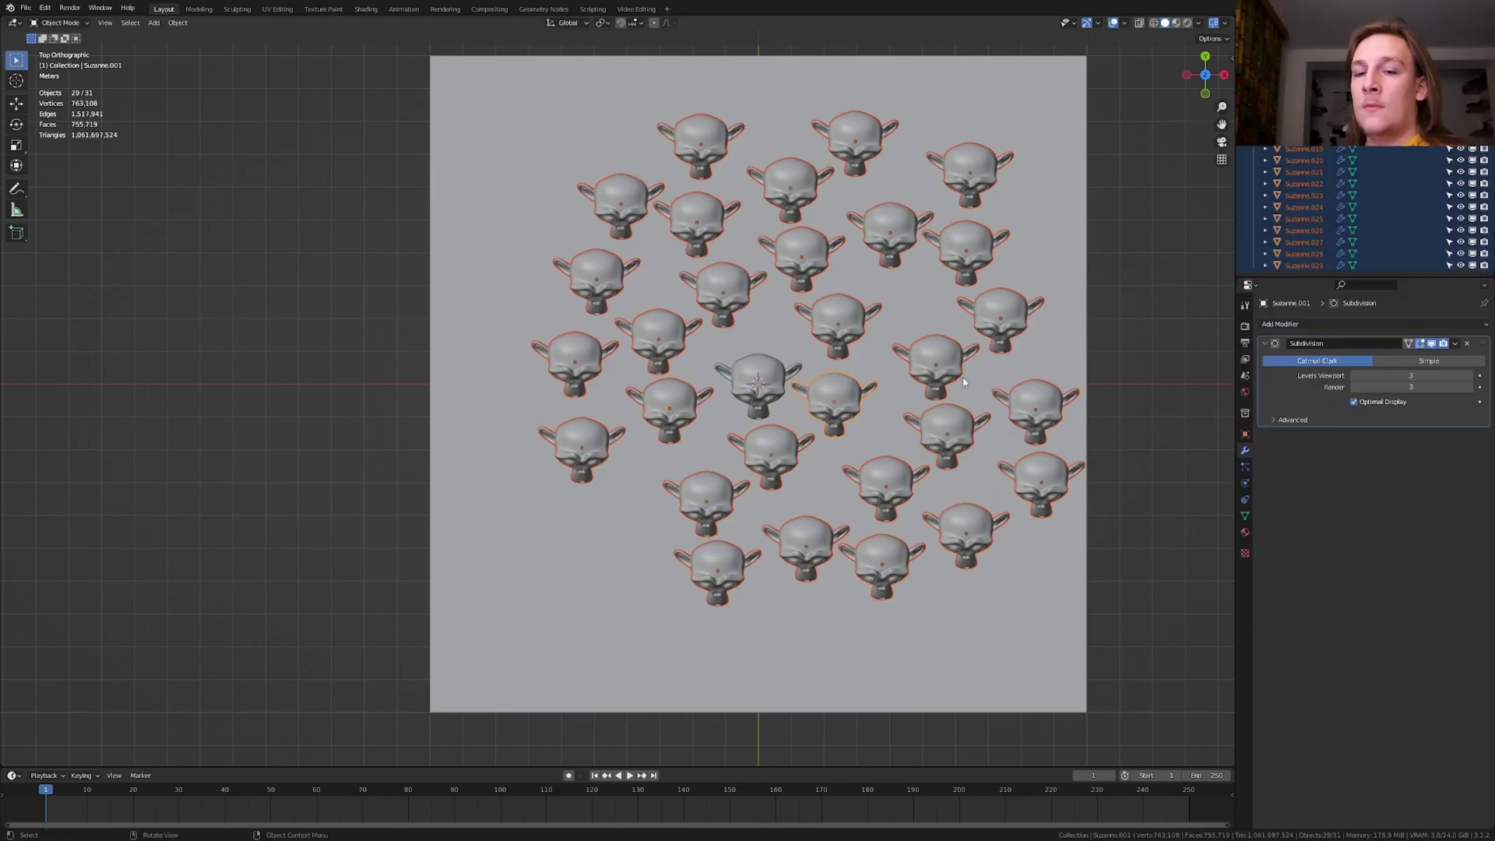
Step: Randomize the heads' location (X 0.74 m, Y 0.43 m) and Z rotation up to 50°
key("F3")
type("r")
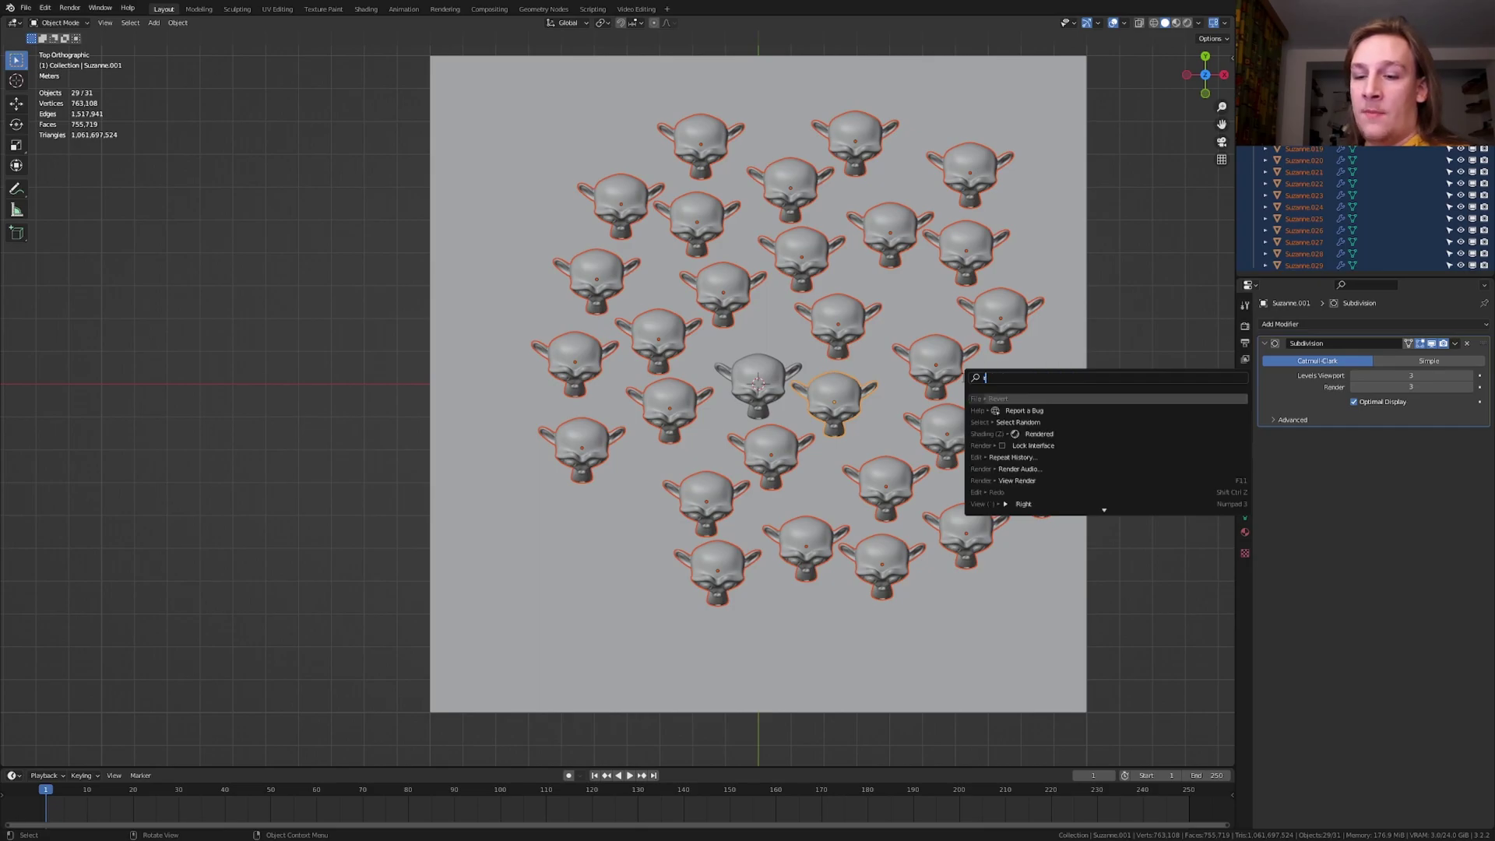
type("and")
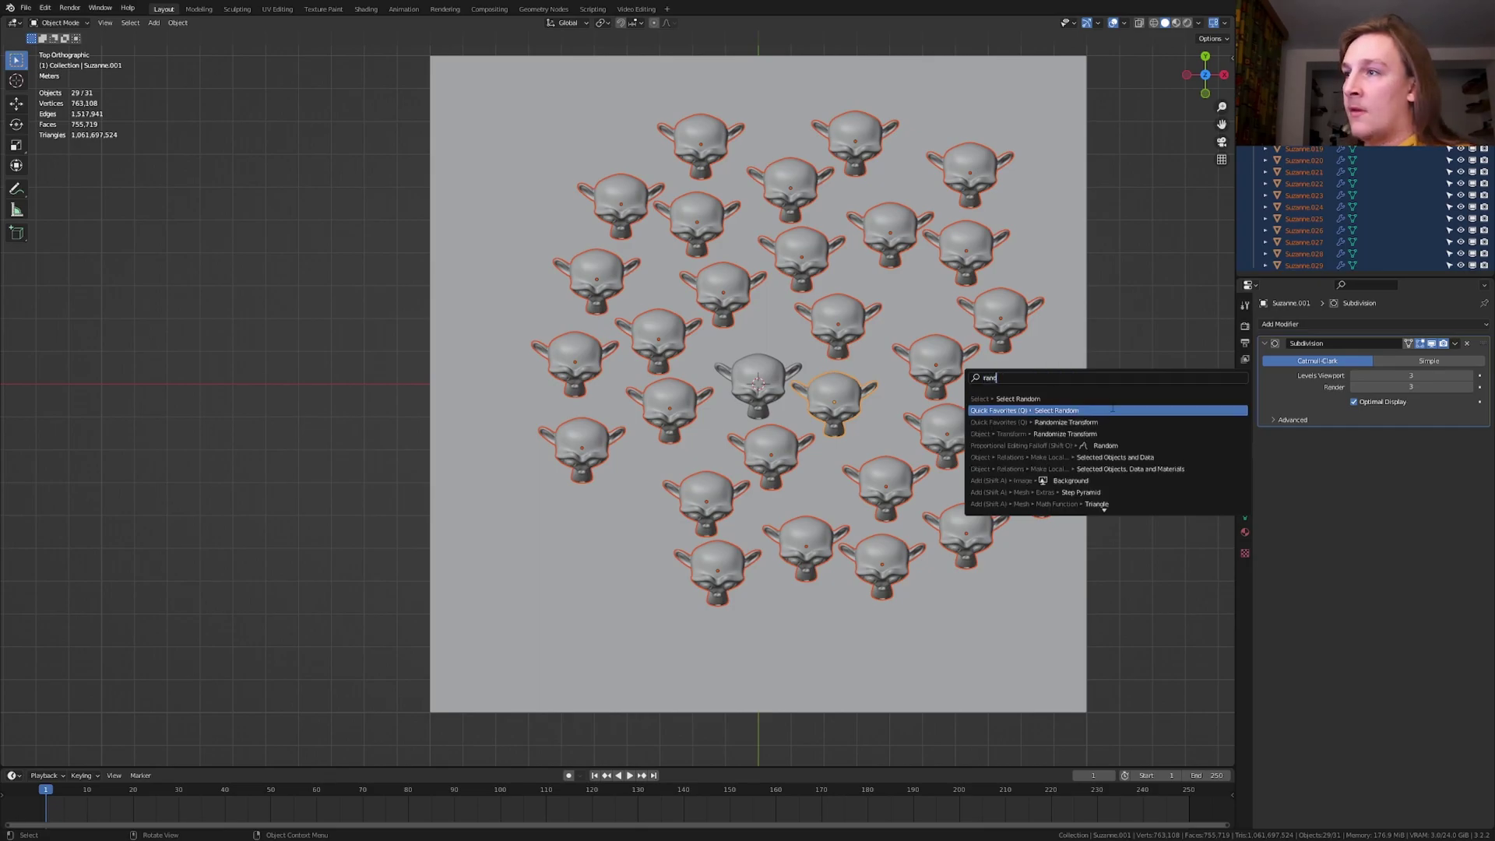
left_click(1112, 422)
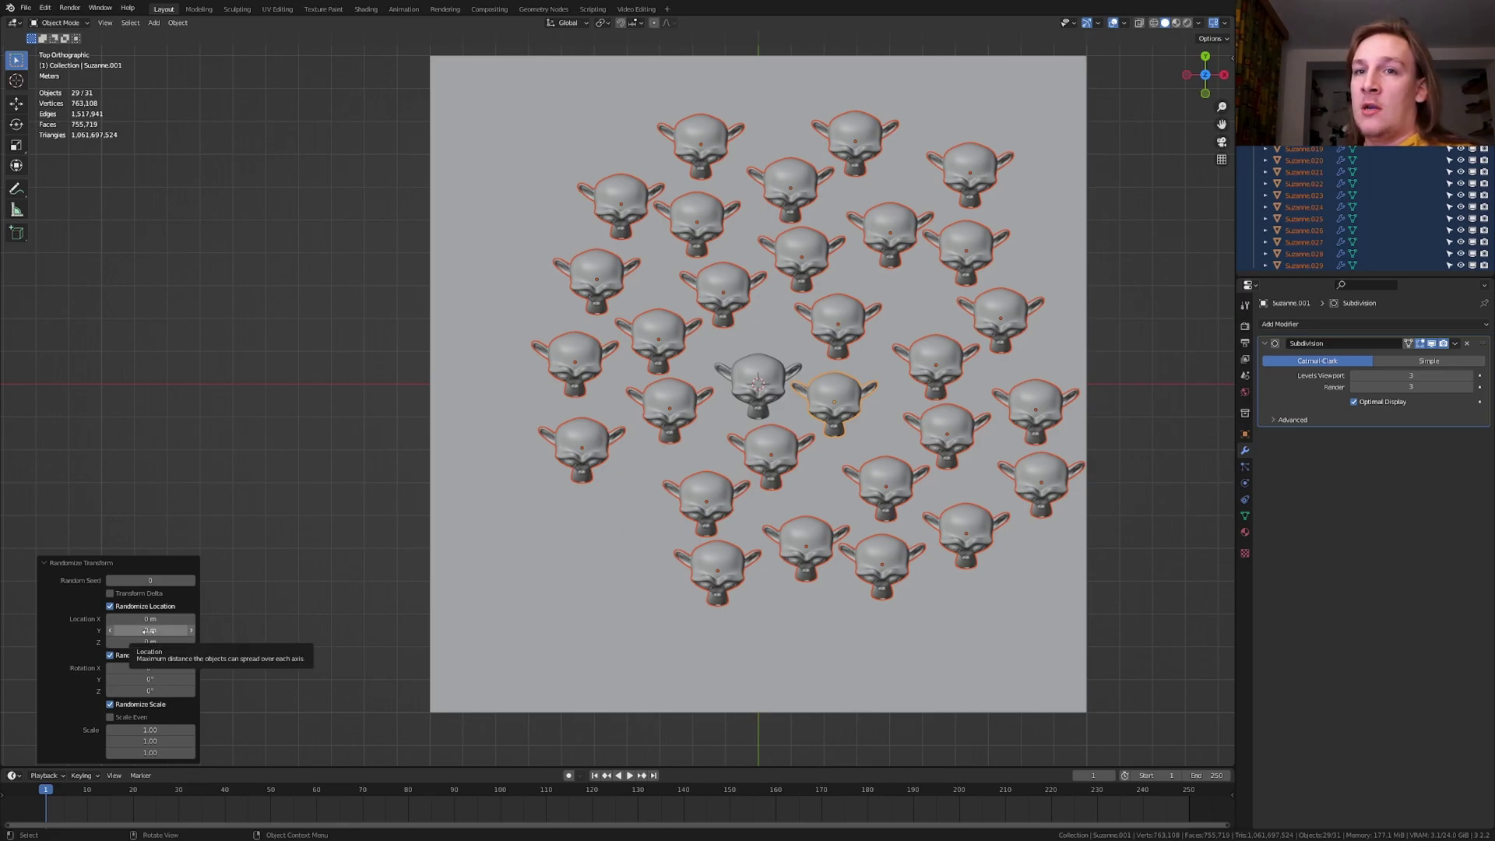
left_click_drag(150, 630, 191, 618)
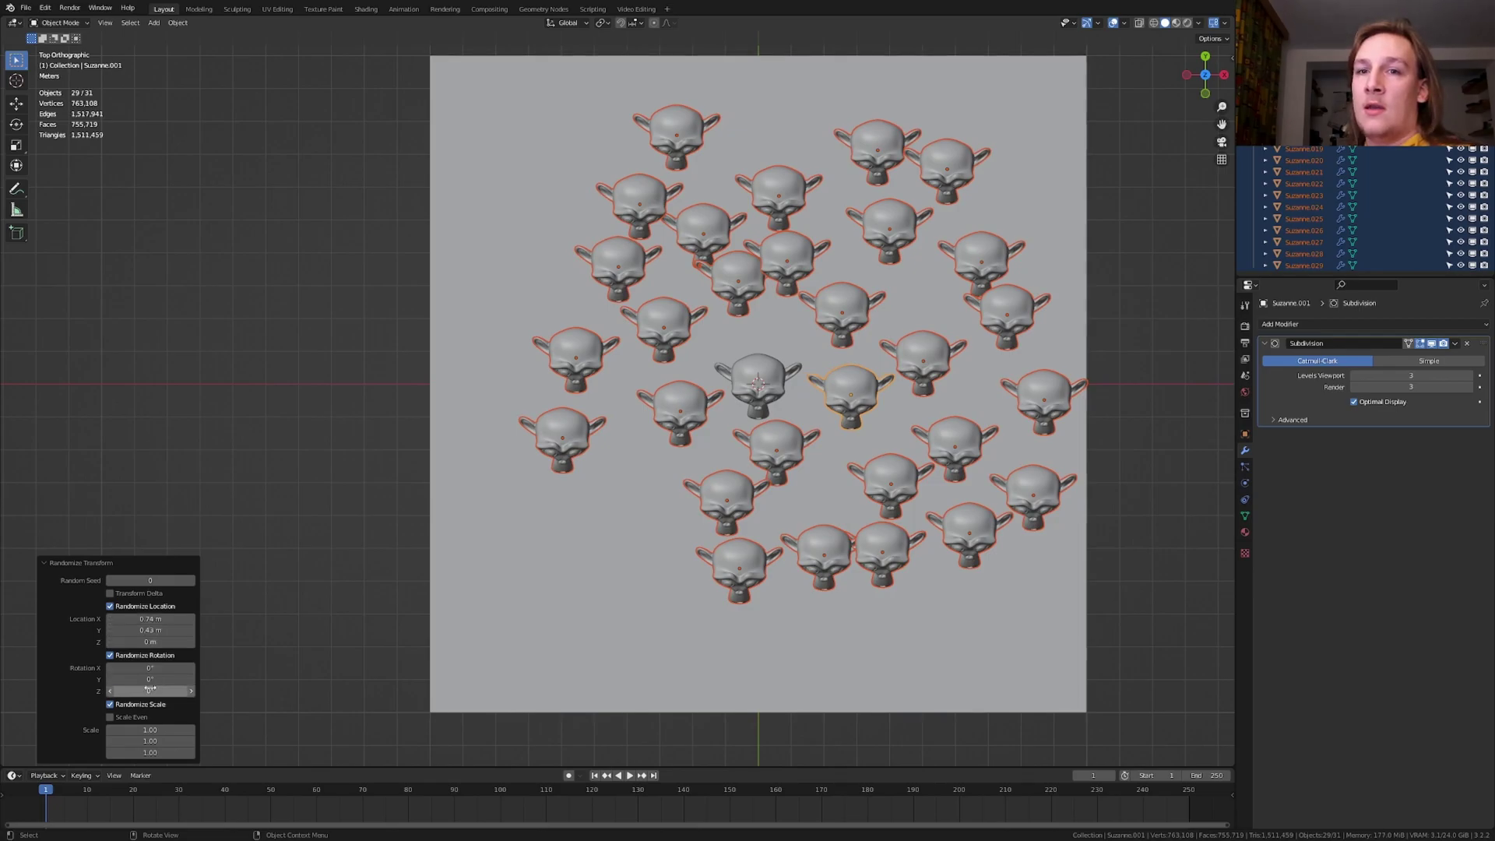
left_click_drag(149, 691, 181, 691)
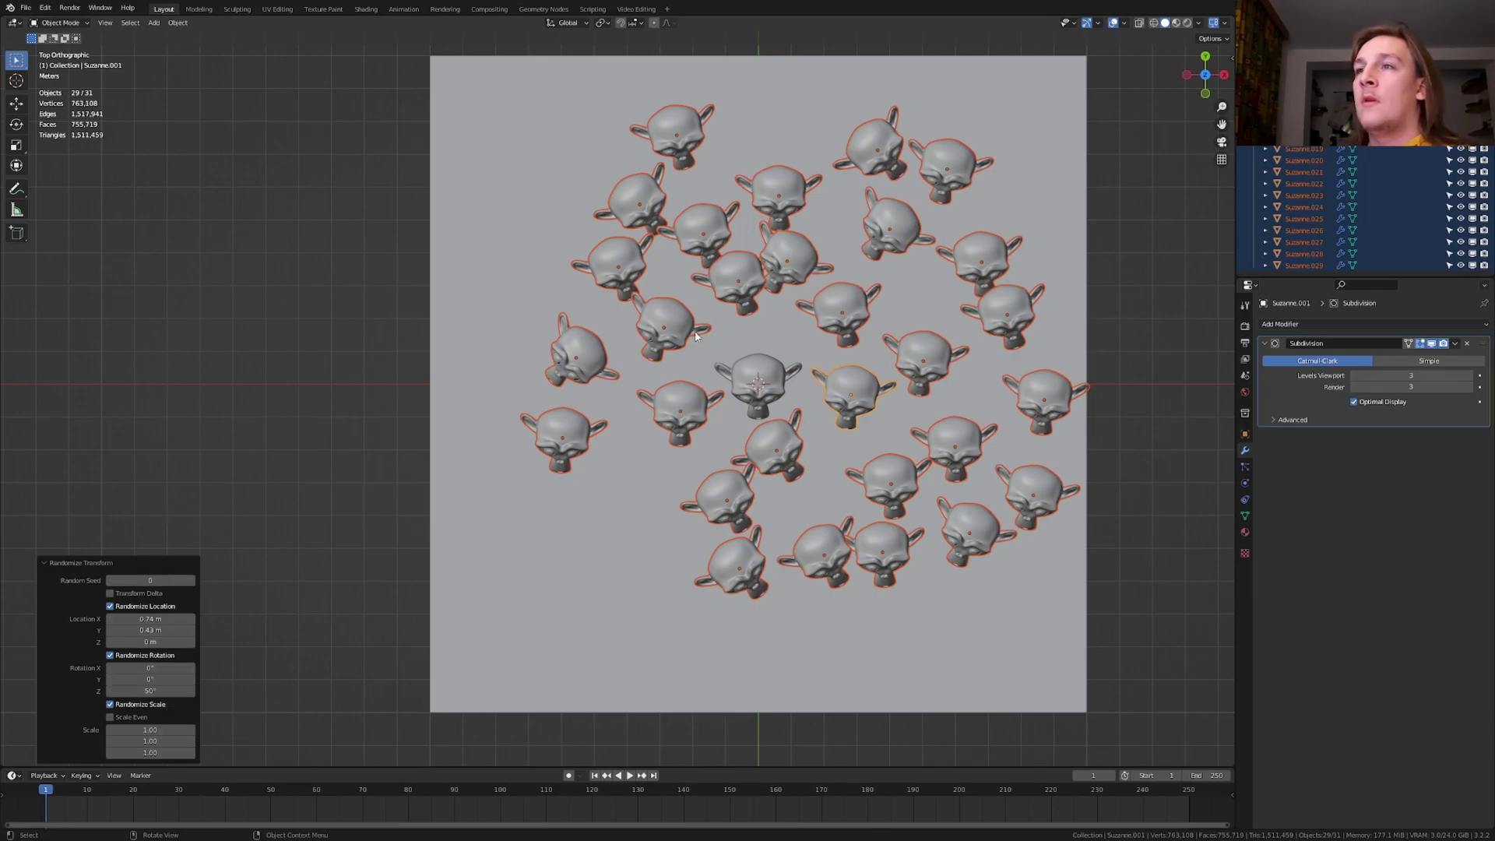
left_click(740, 287)
Step: Move two overlapping heads apart, frame the scene and deselect everything
key("g")
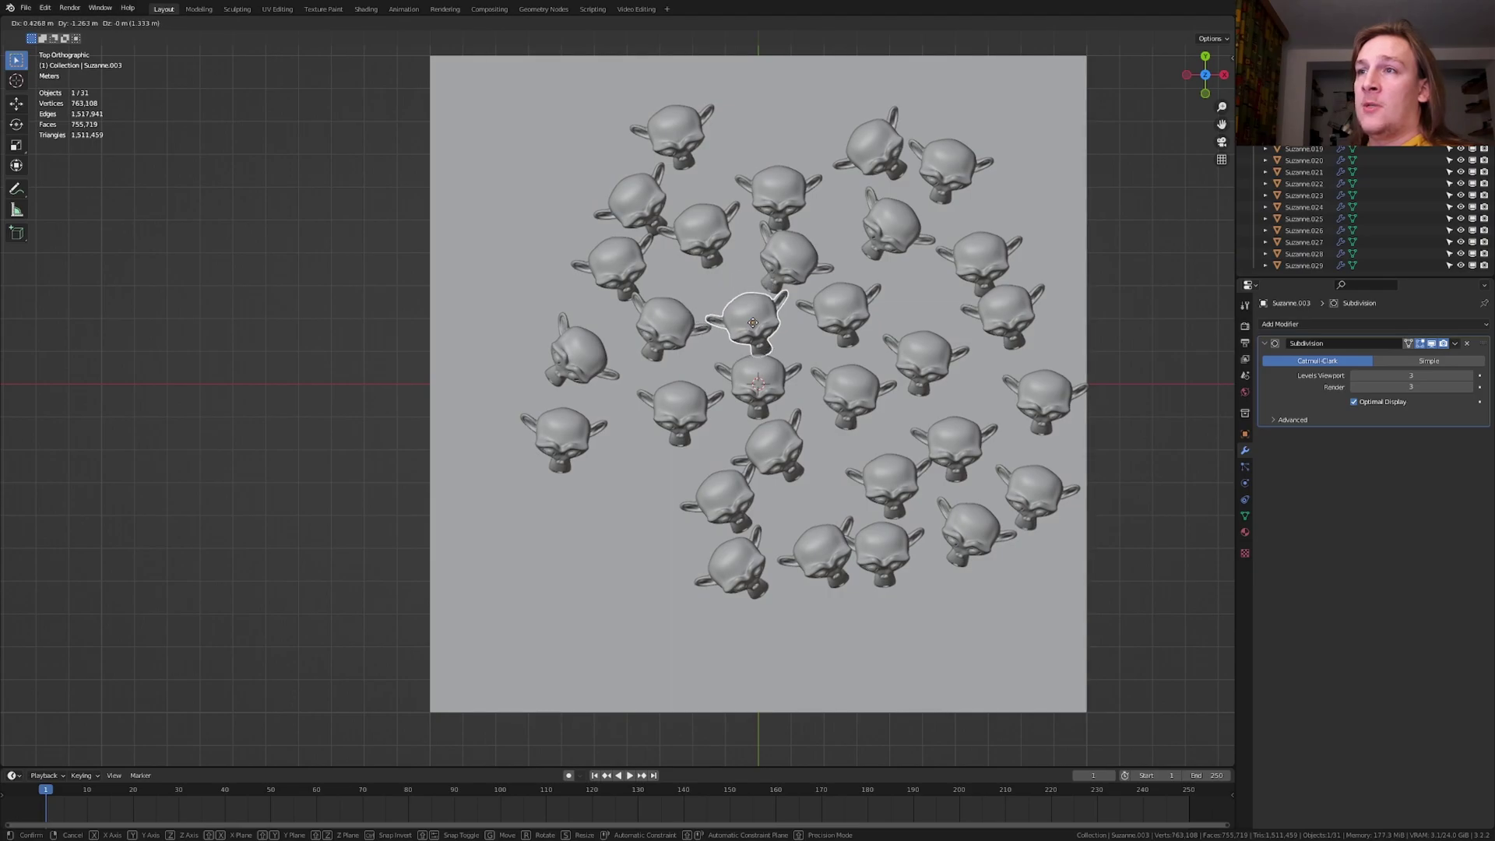
left_click(759, 319)
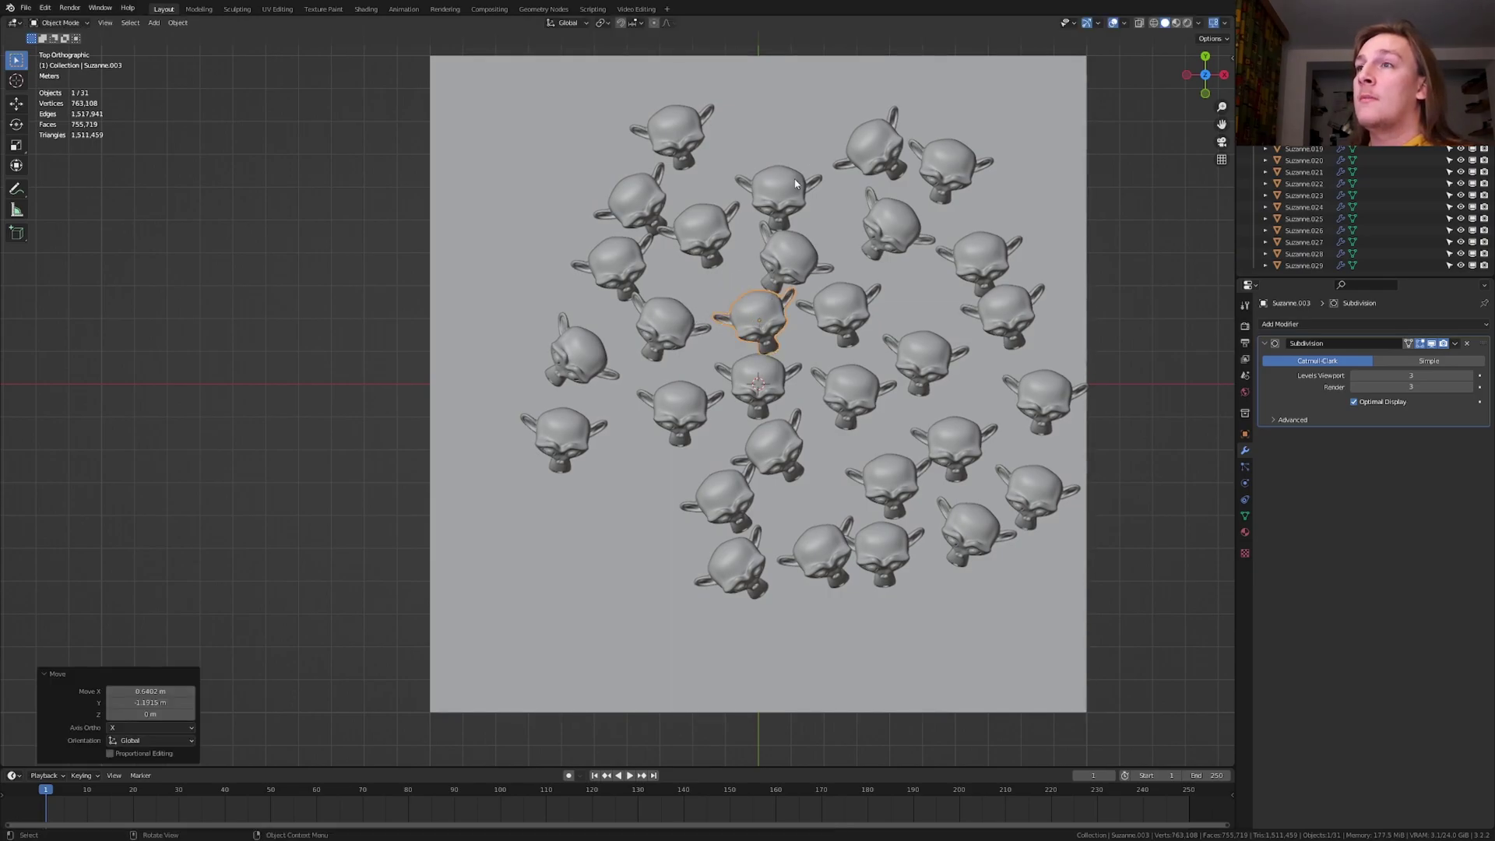
left_click_drag(796, 184, 806, 173)
key("Home")
key("alt+a")
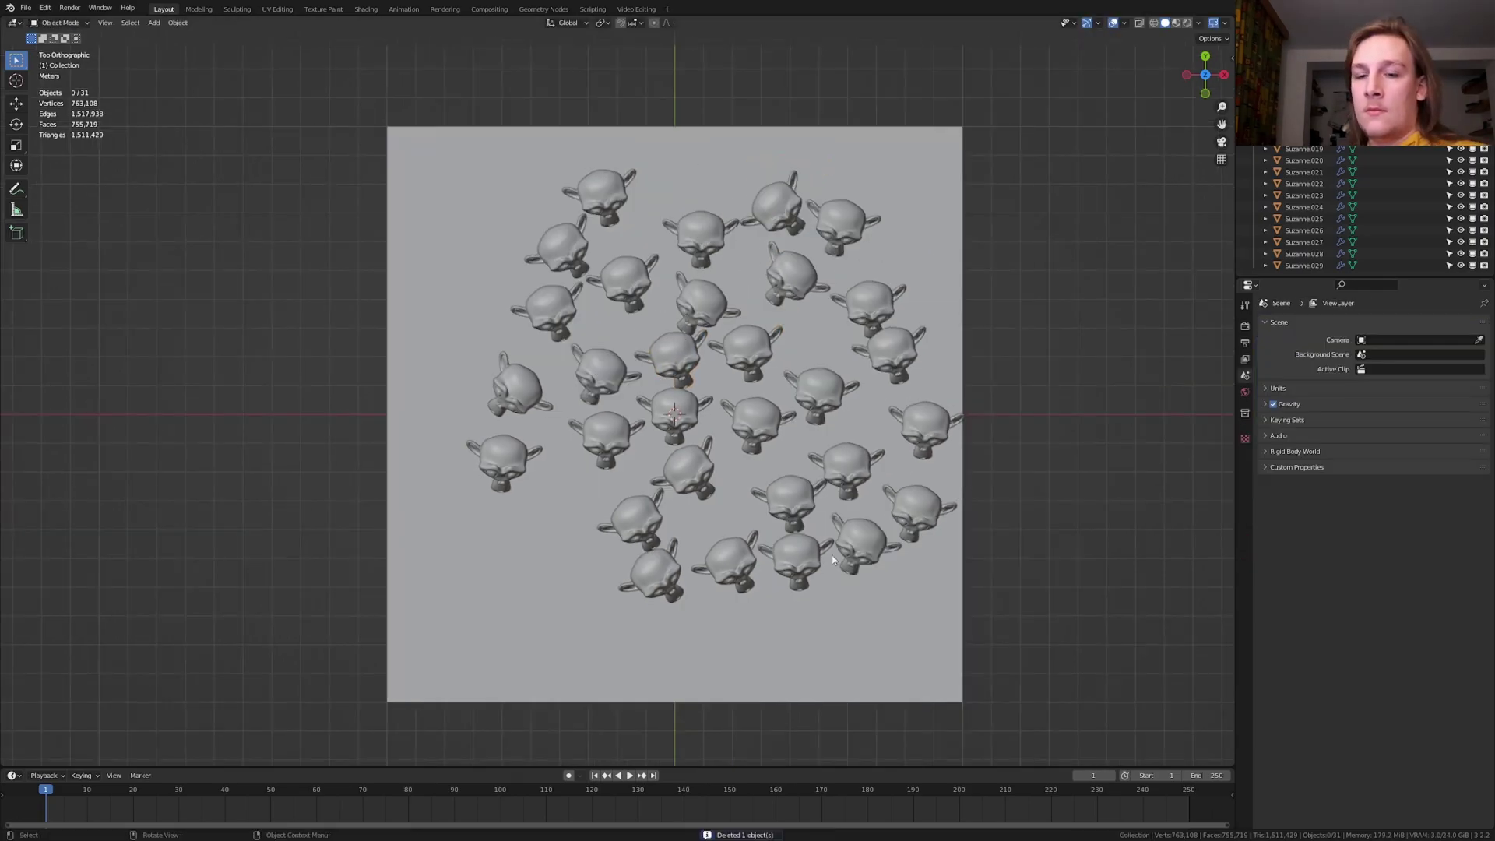
Step: Add a camera and align it to a low perspective view over the heads
key("shift+a")
mouse_move(832, 555)
left_click(916, 555)
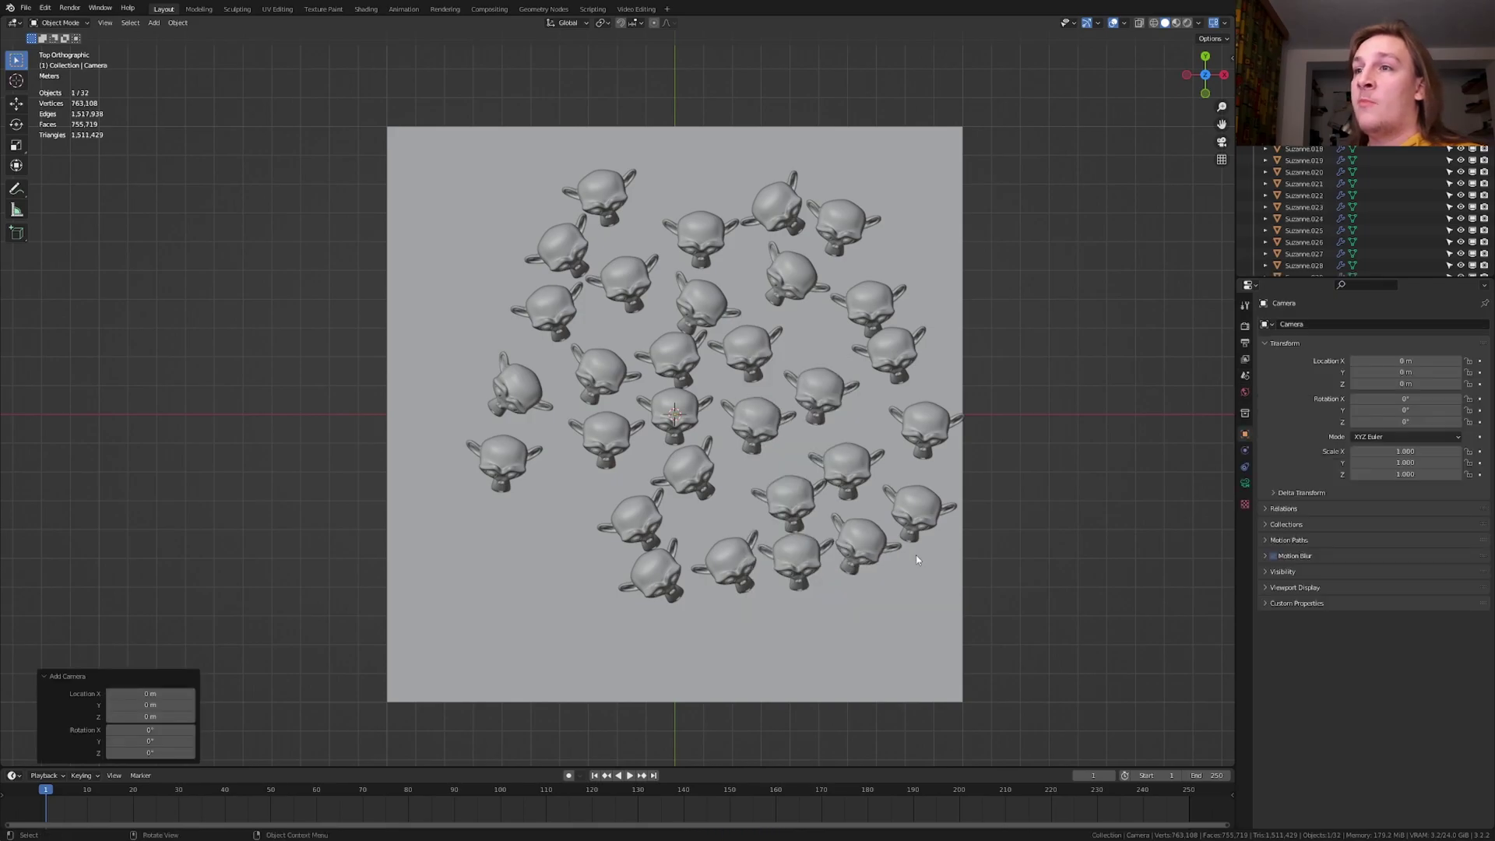
middle_click_drag(916, 555, 965, 397)
scroll(907, 383, "up", 5)
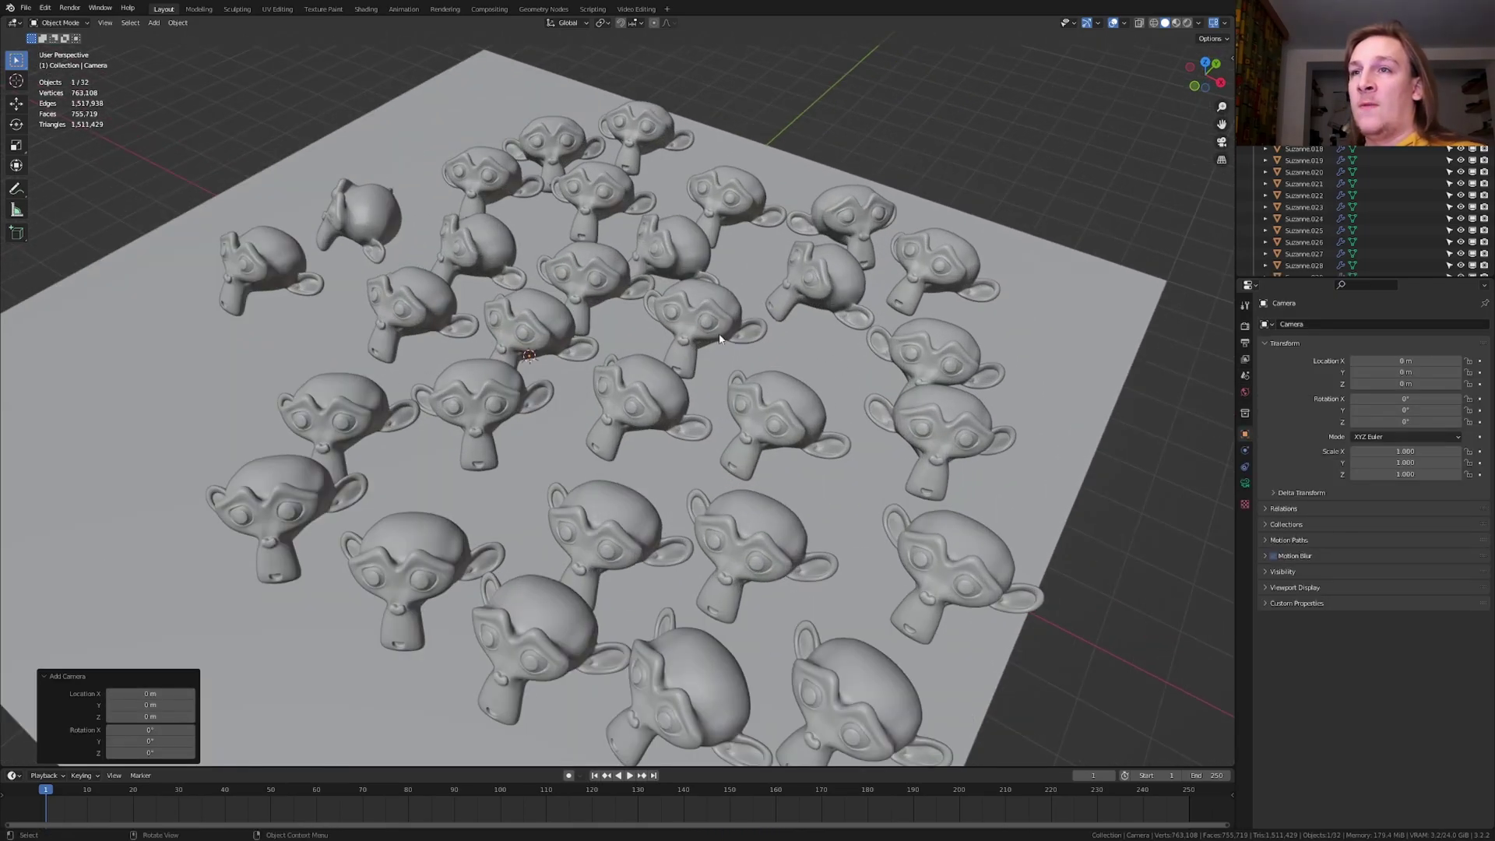
scroll(545, 417, "up", 2)
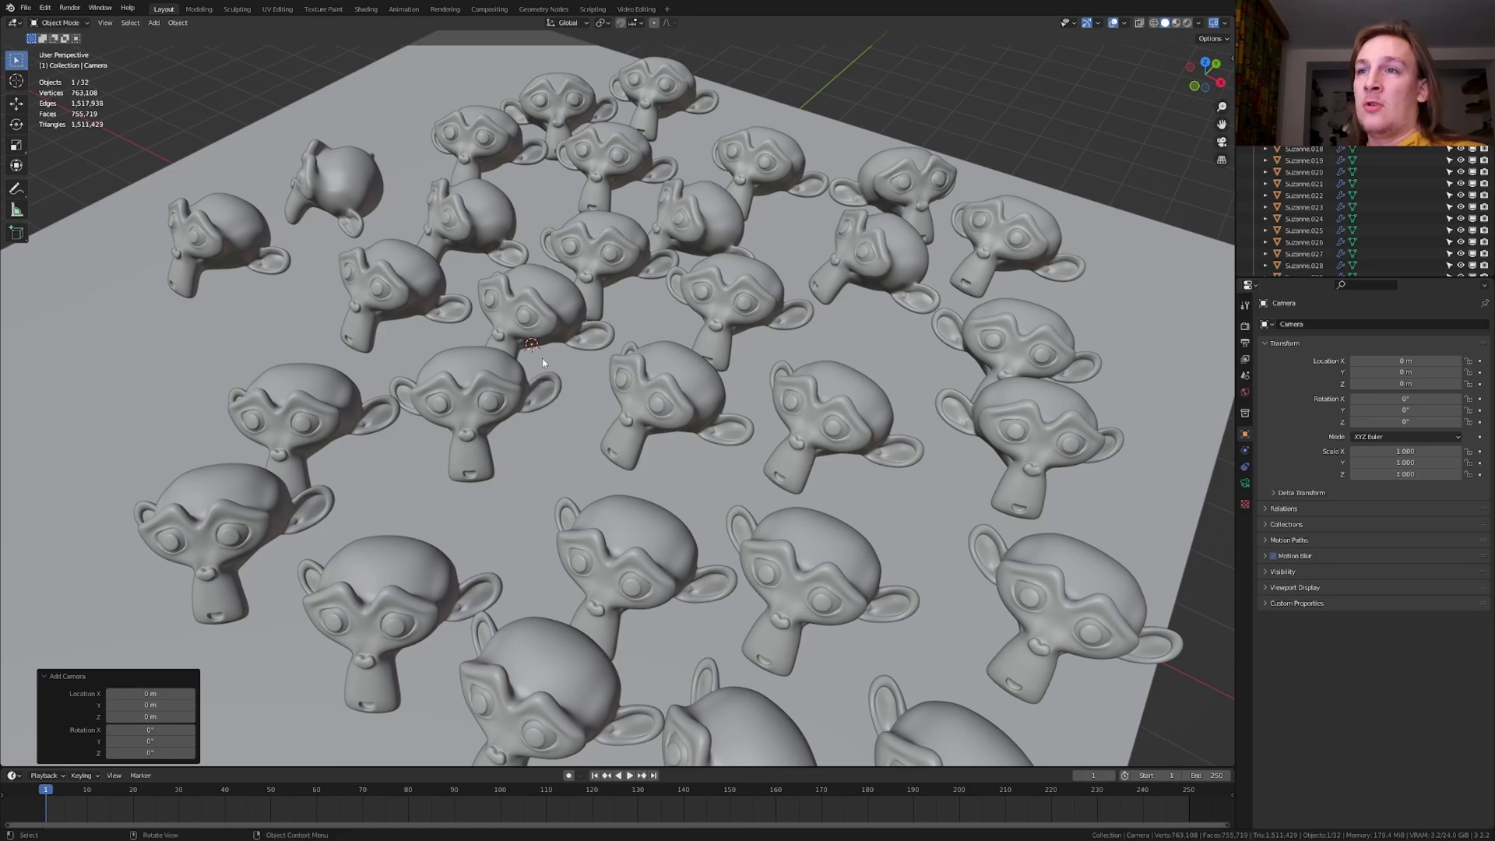
middle_click_drag(543, 362, 544, 363)
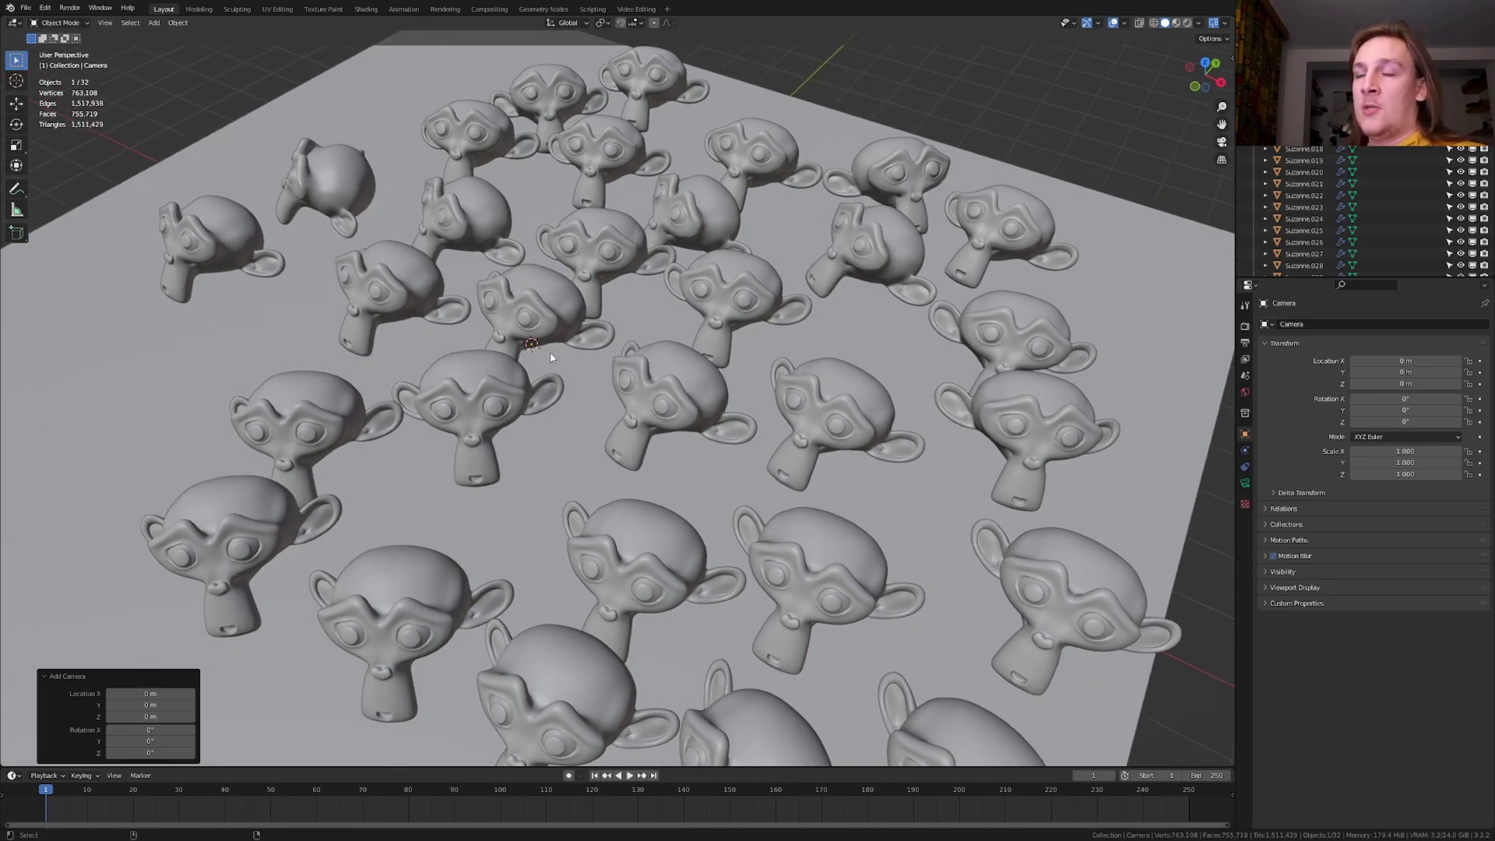
key("ctrl+alt+KP_0")
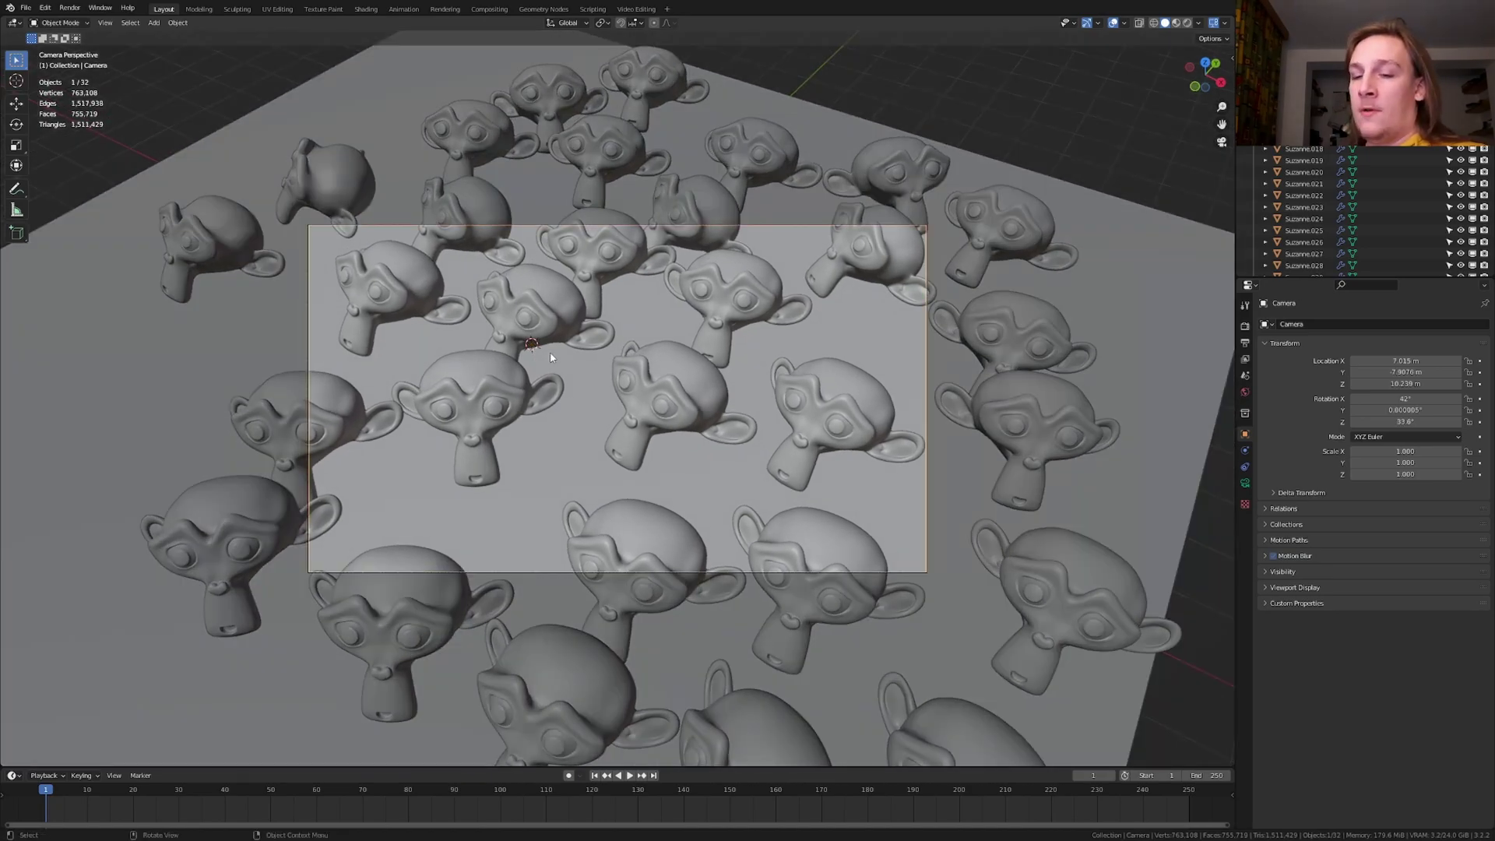
Step: Slide the head at the frame's right edge further inside the frame along the ground
left_click(600, 558)
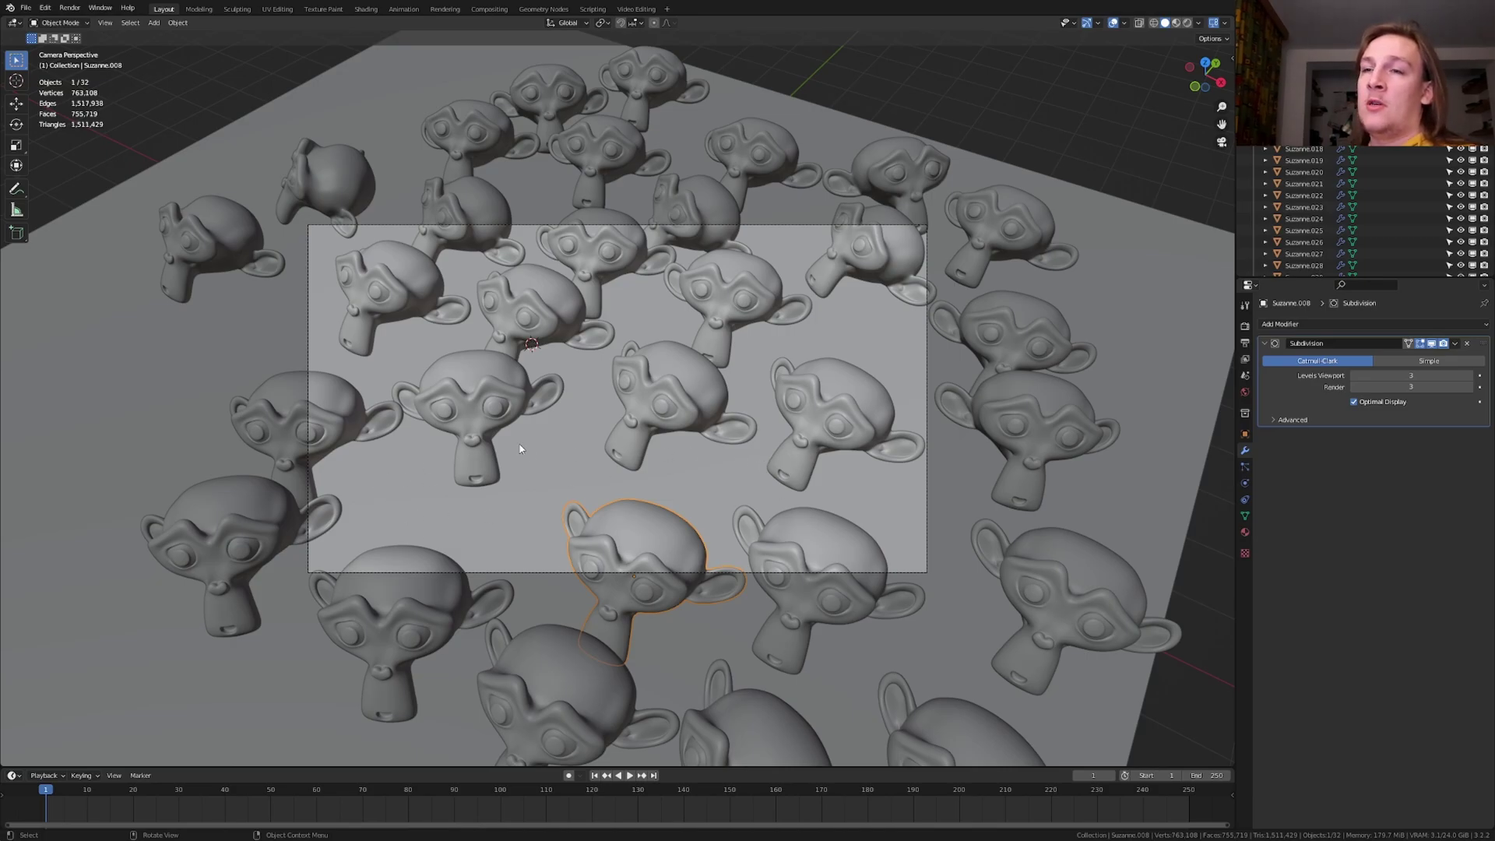
left_click(844, 406)
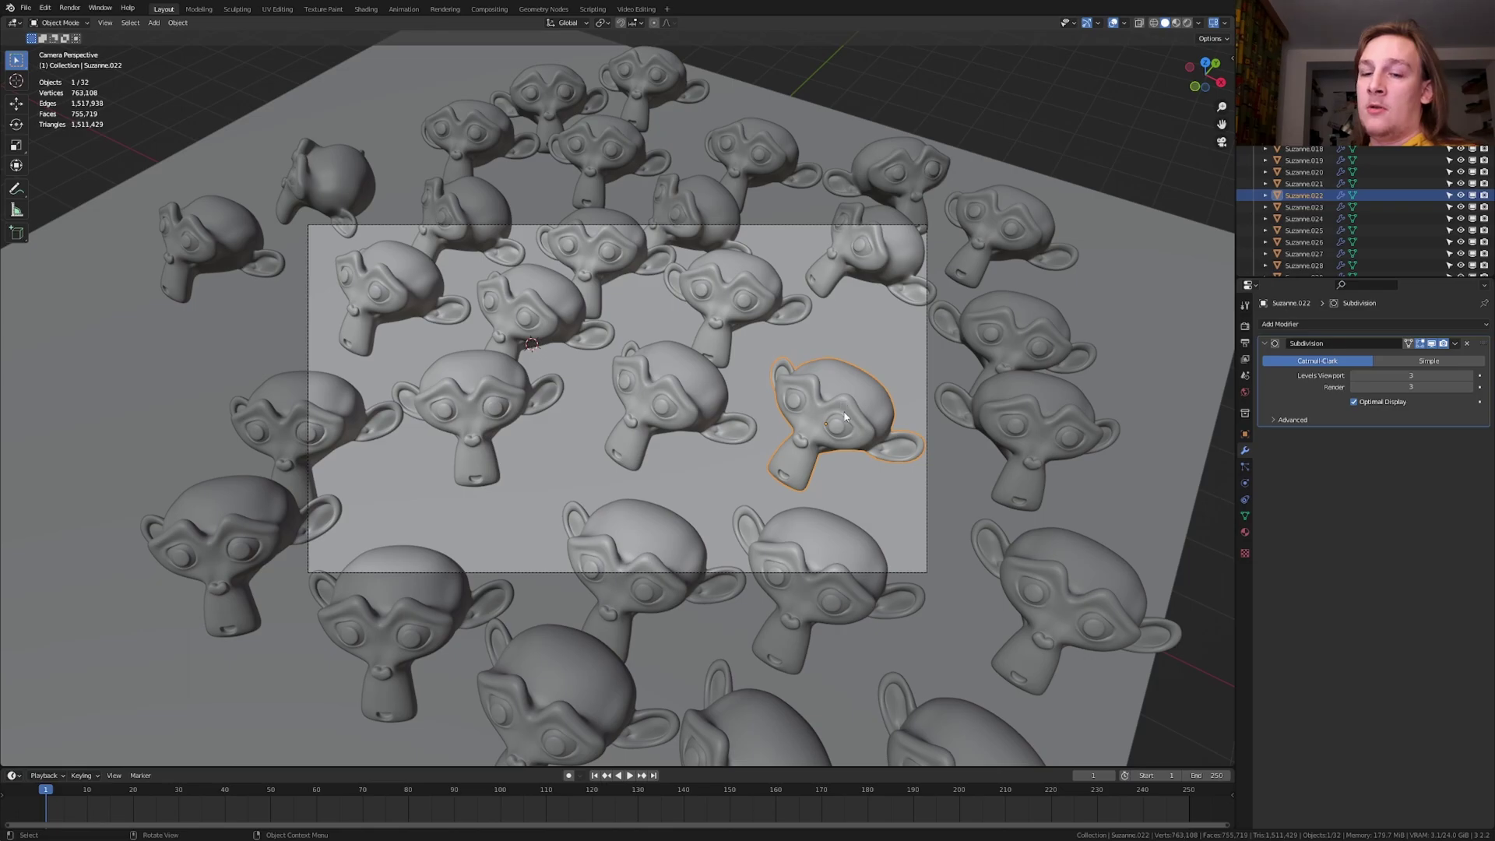
key("g")
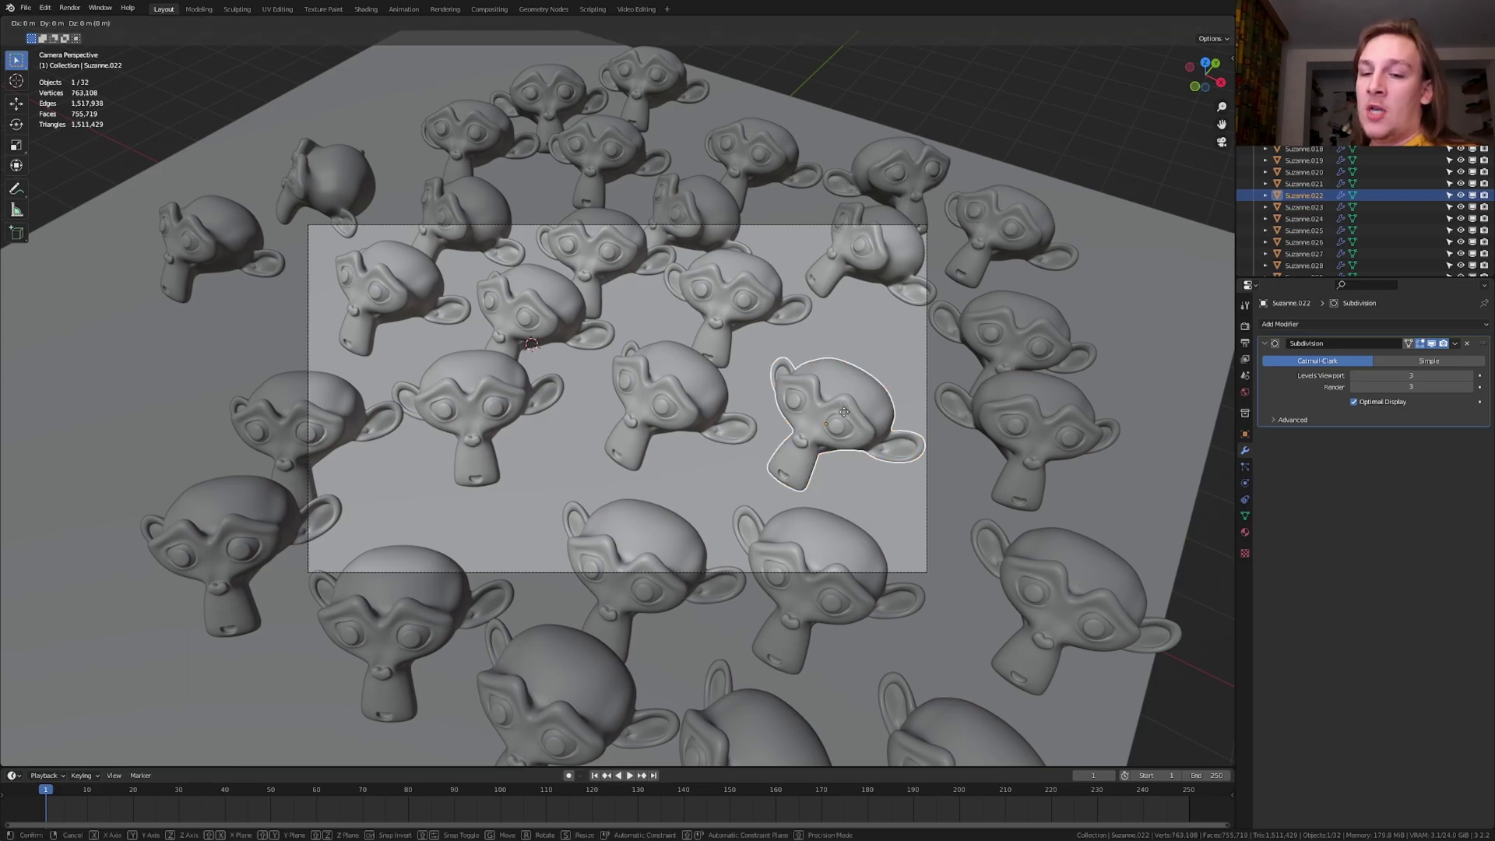
key("shift+z")
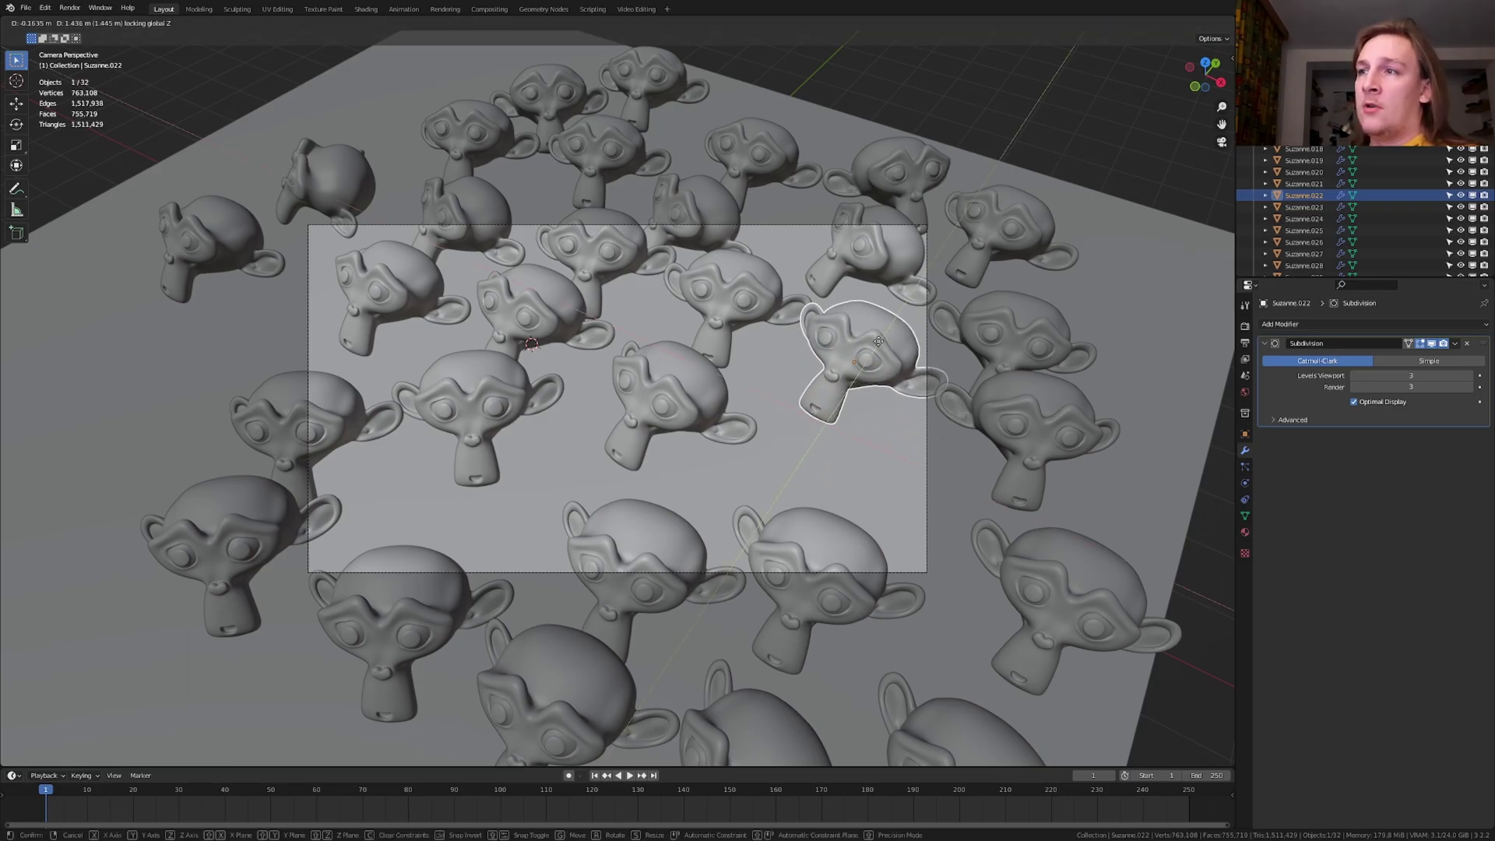
left_click(863, 362)
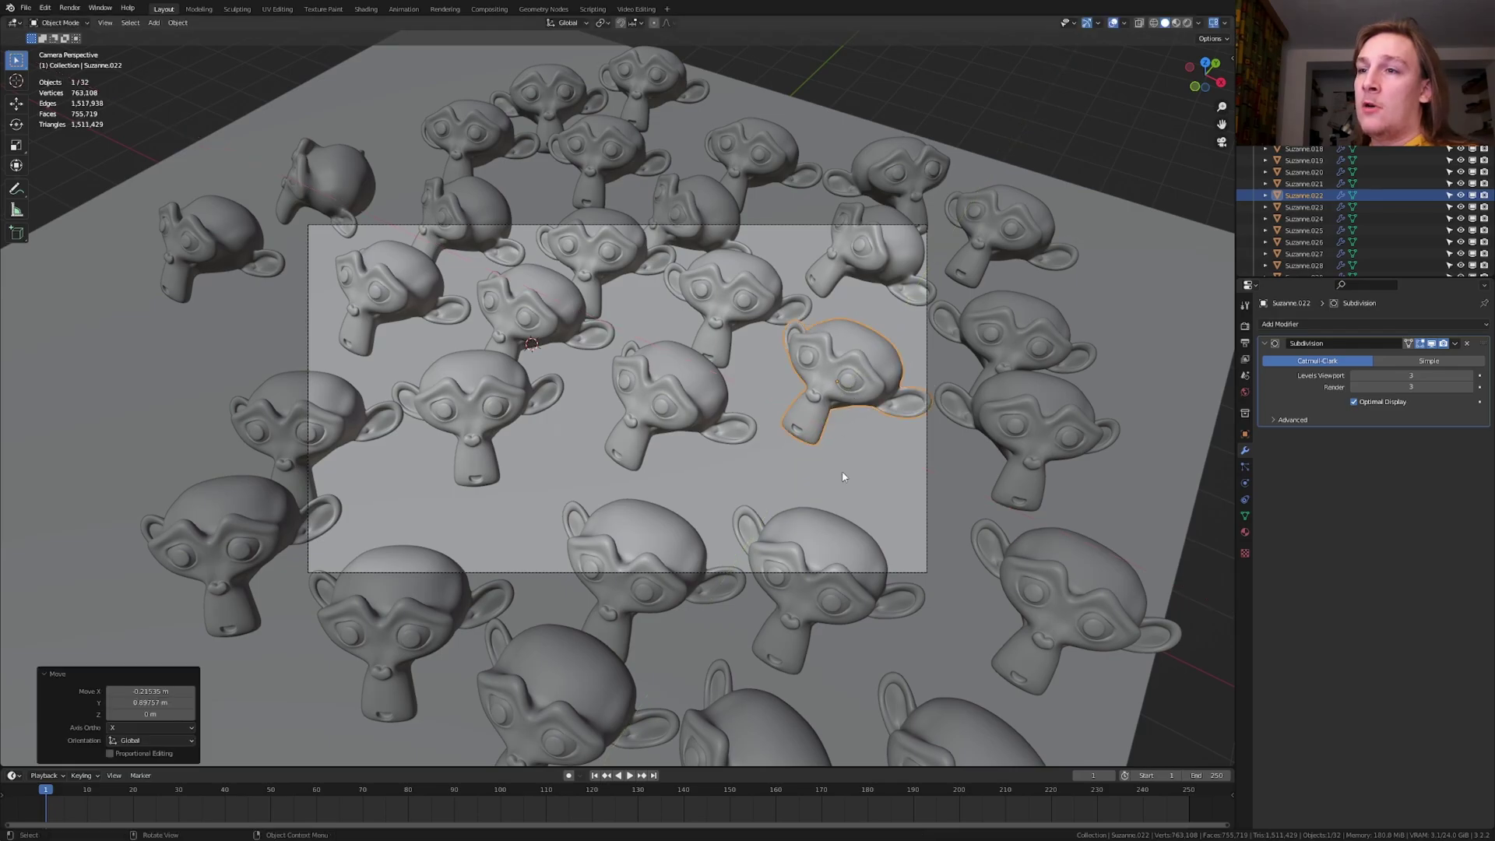
Step: Pull three heads at the bottom of the frame up inside it, keeping them grounded
left_click(830, 561)
left_click(670, 532, "shift")
key("g")
key("shift+z")
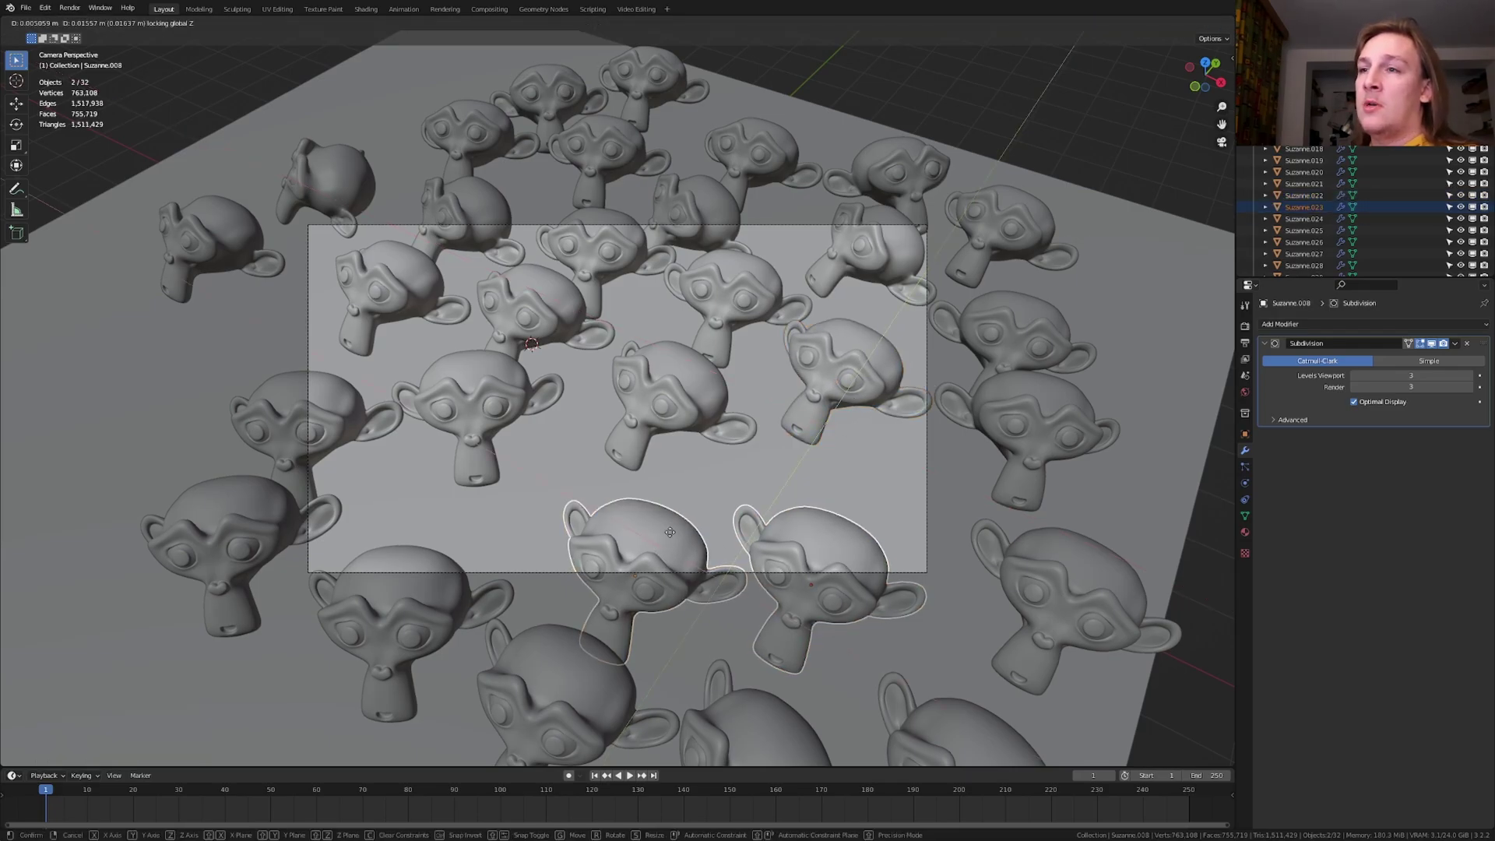
left_click(709, 484)
left_click(416, 588)
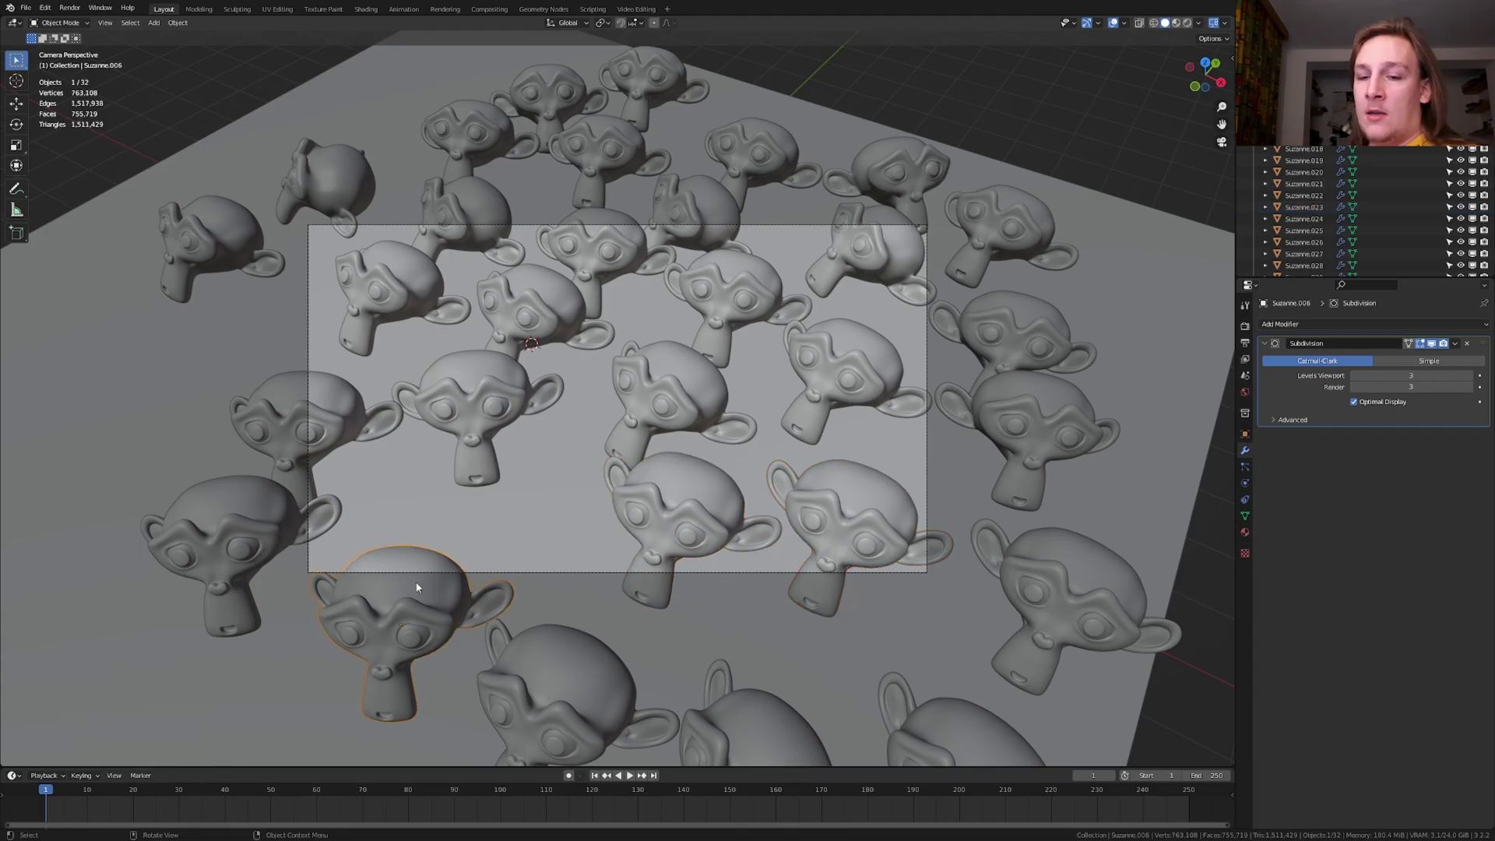
key("g")
key("shift+z")
left_click(498, 511)
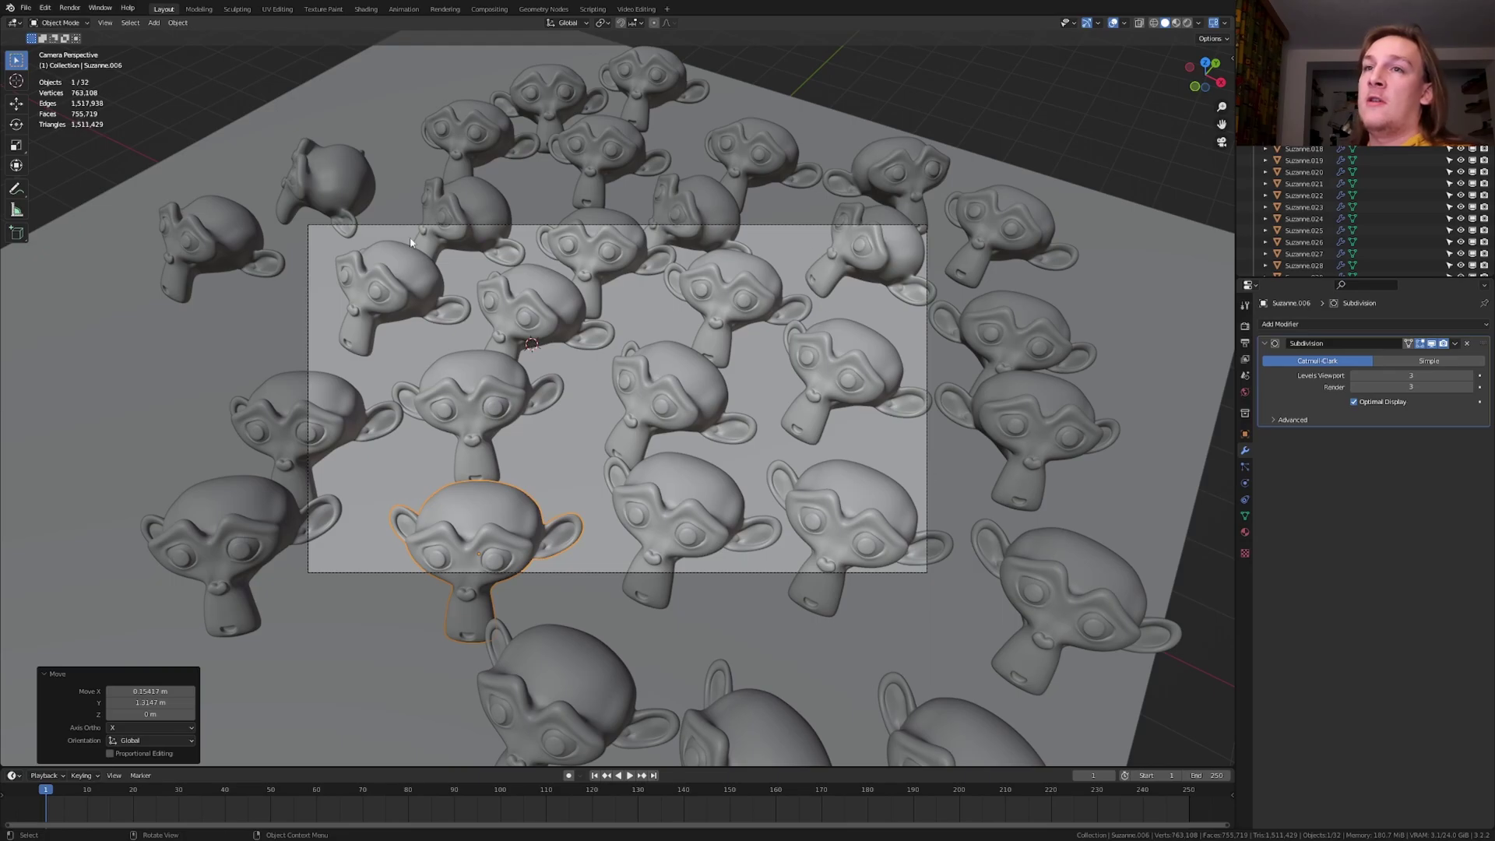
Step: Delete the heads outside the camera frame and save the file as Carvature.blend
key("ctrl+i")
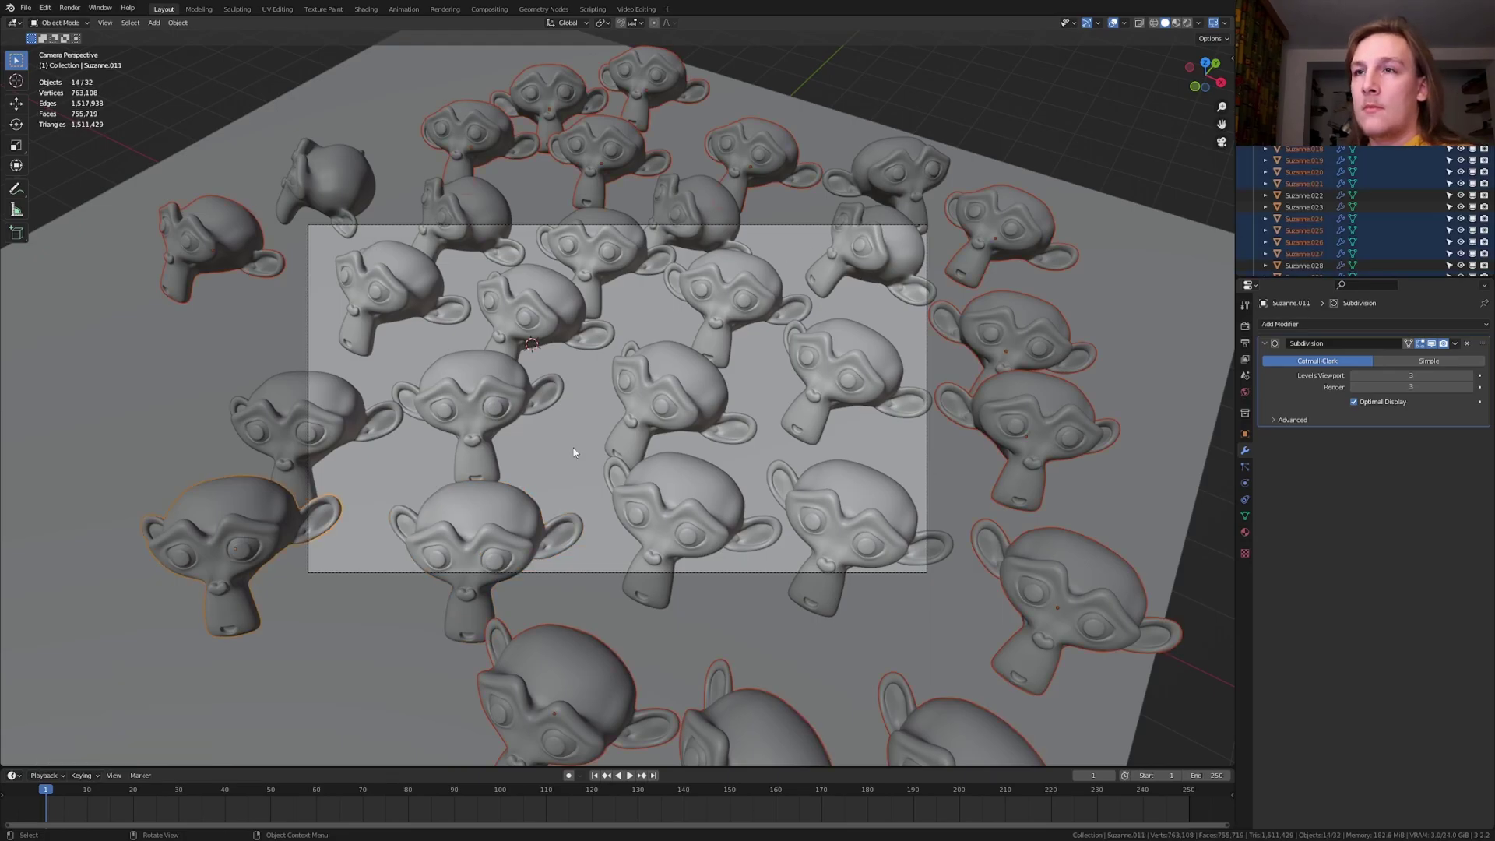
key("Delete")
key("ctrl+s")
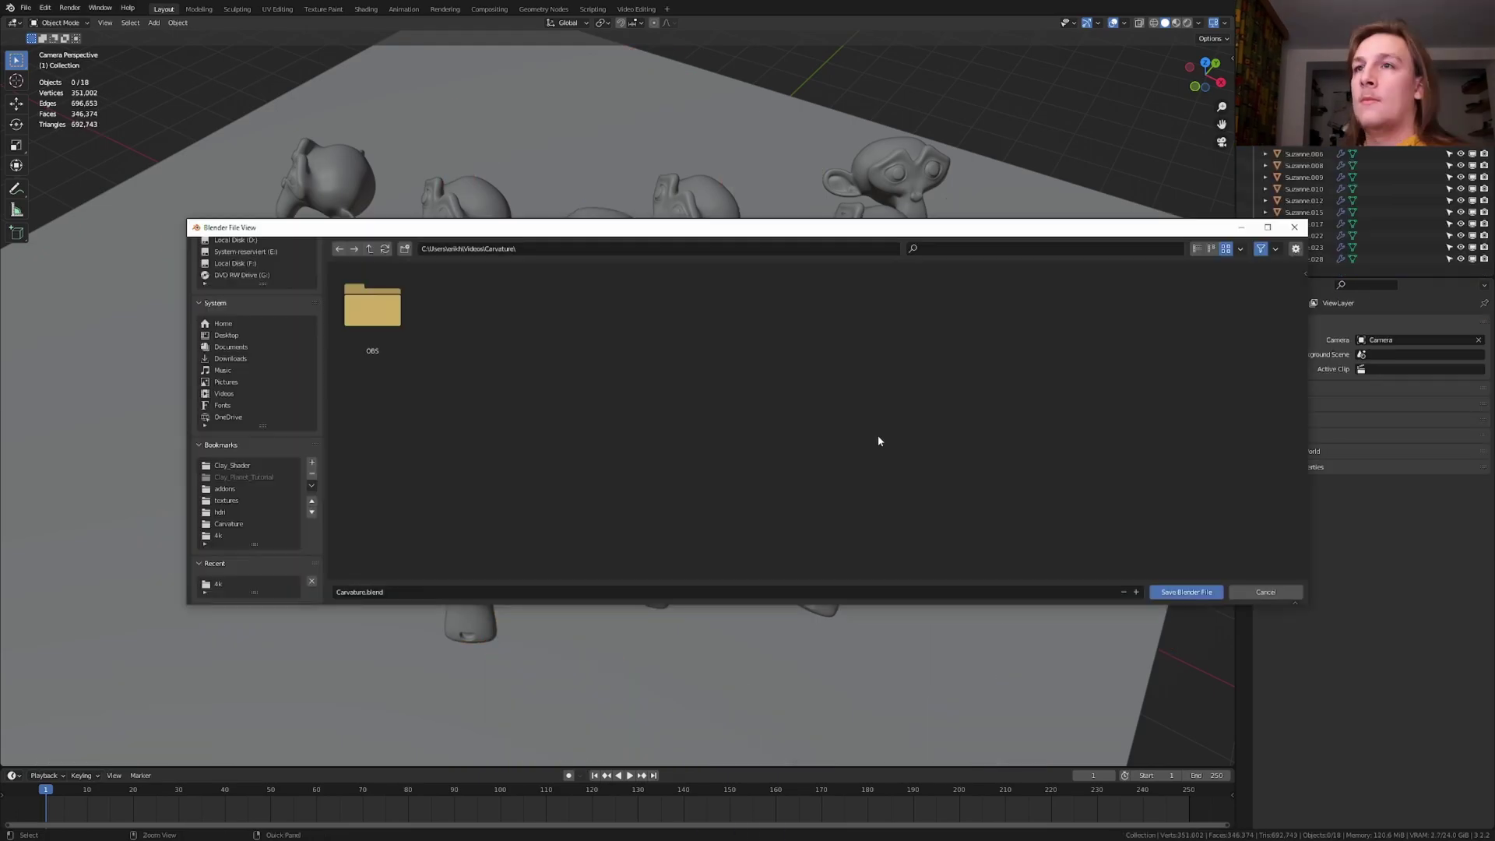
left_click(1174, 593)
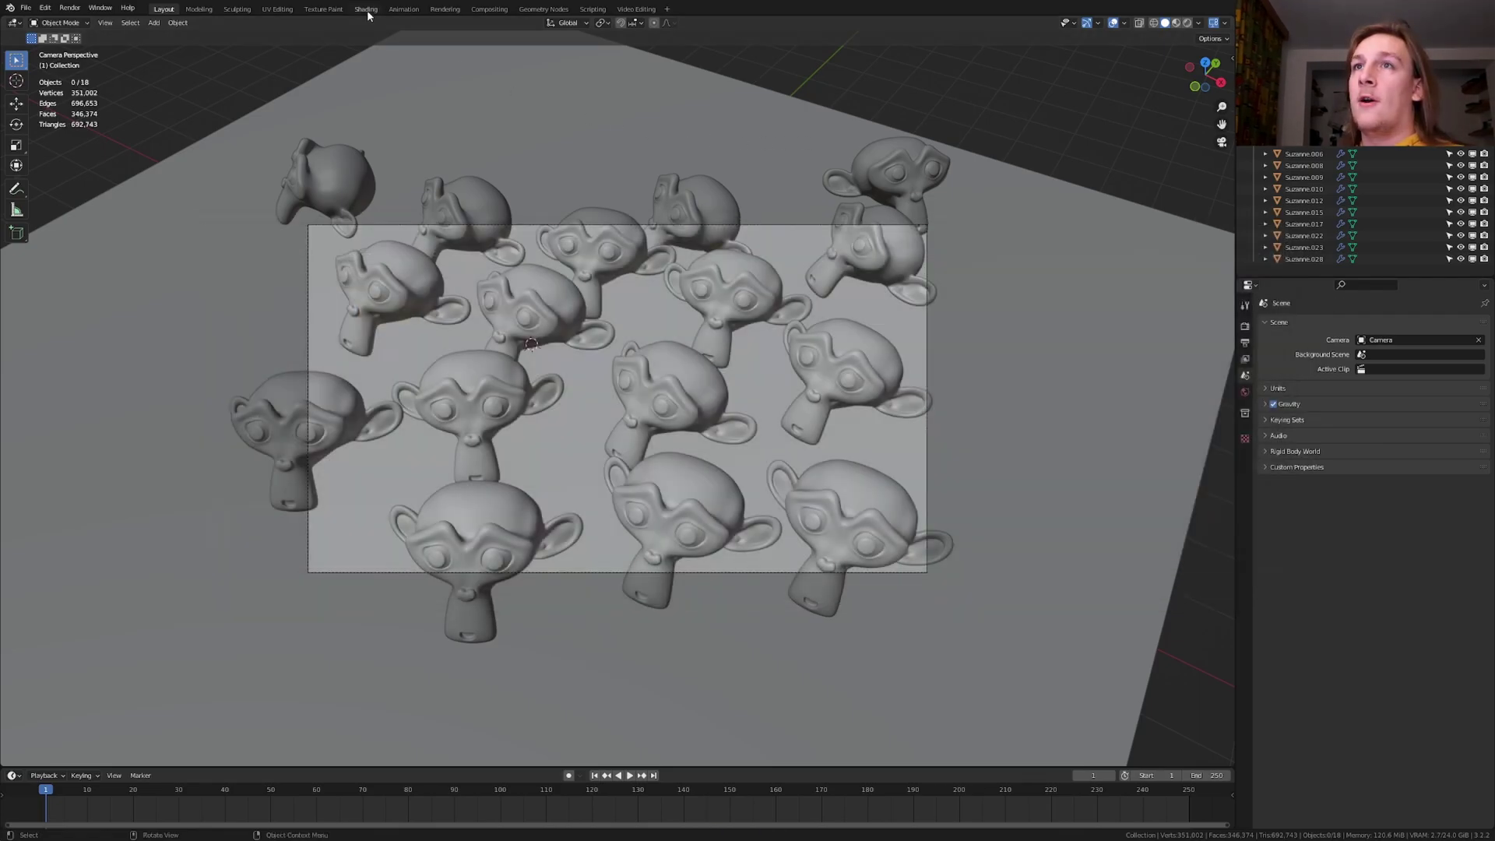
Step: In the Shading workspace, replace the world HDRI with large_corridor_4k.hdr
left_click(367, 9)
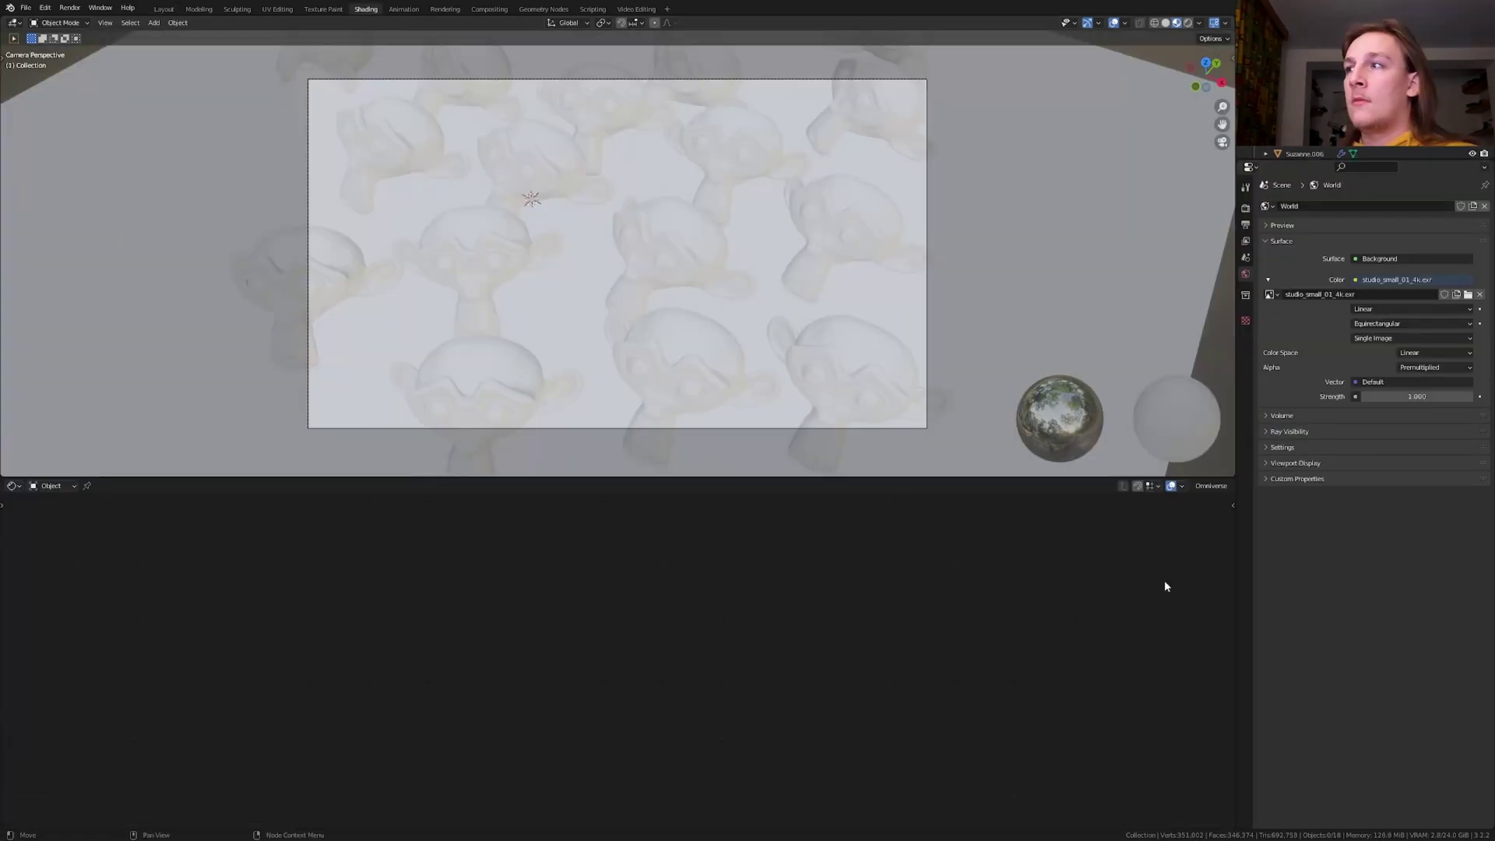
left_click(1468, 295)
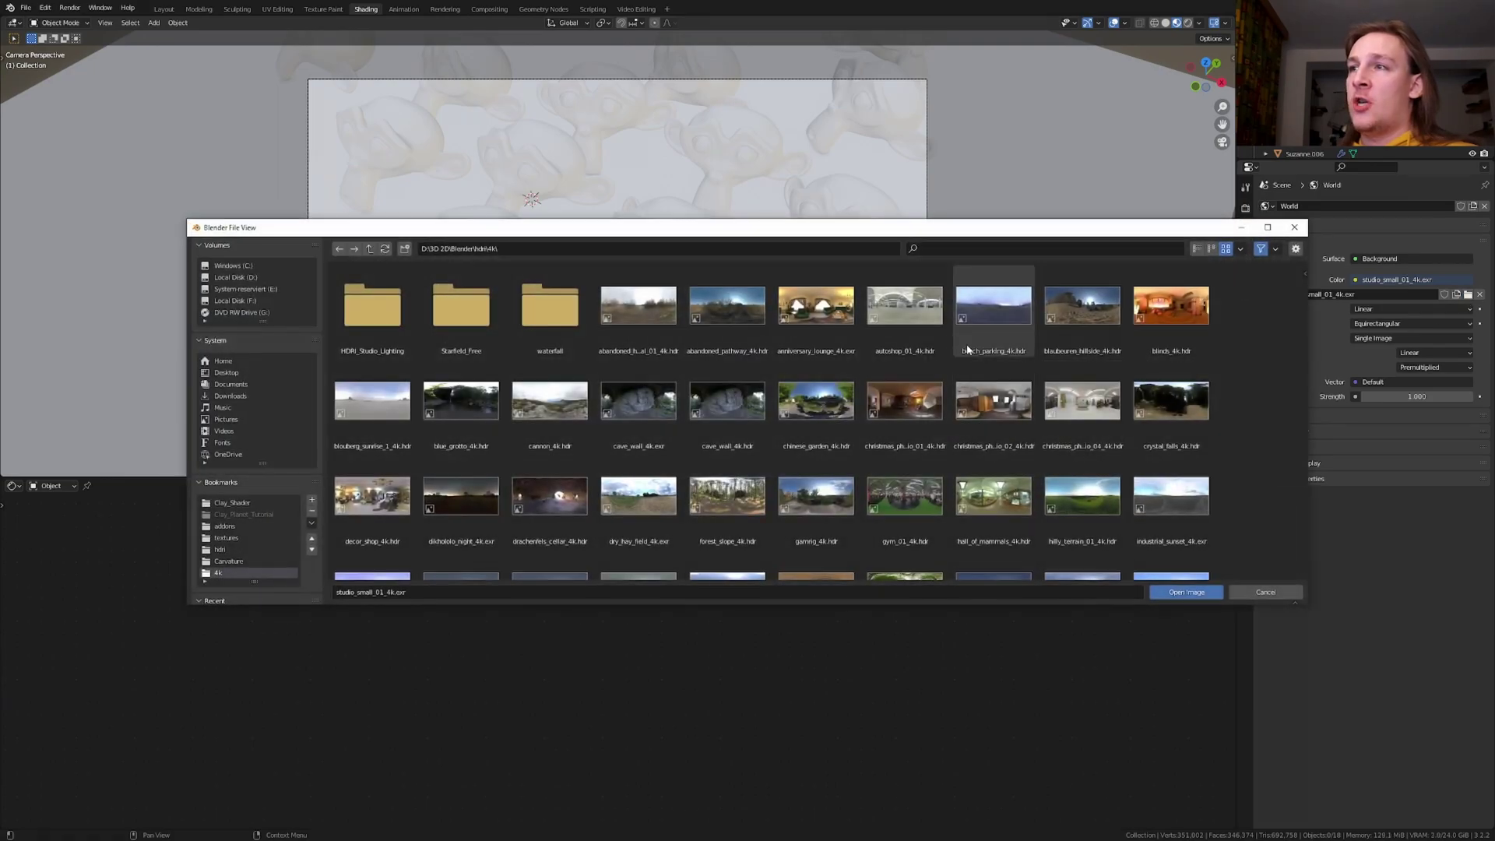
left_click(1015, 250)
type("large_corridor_4k.hdr")
key("Return")
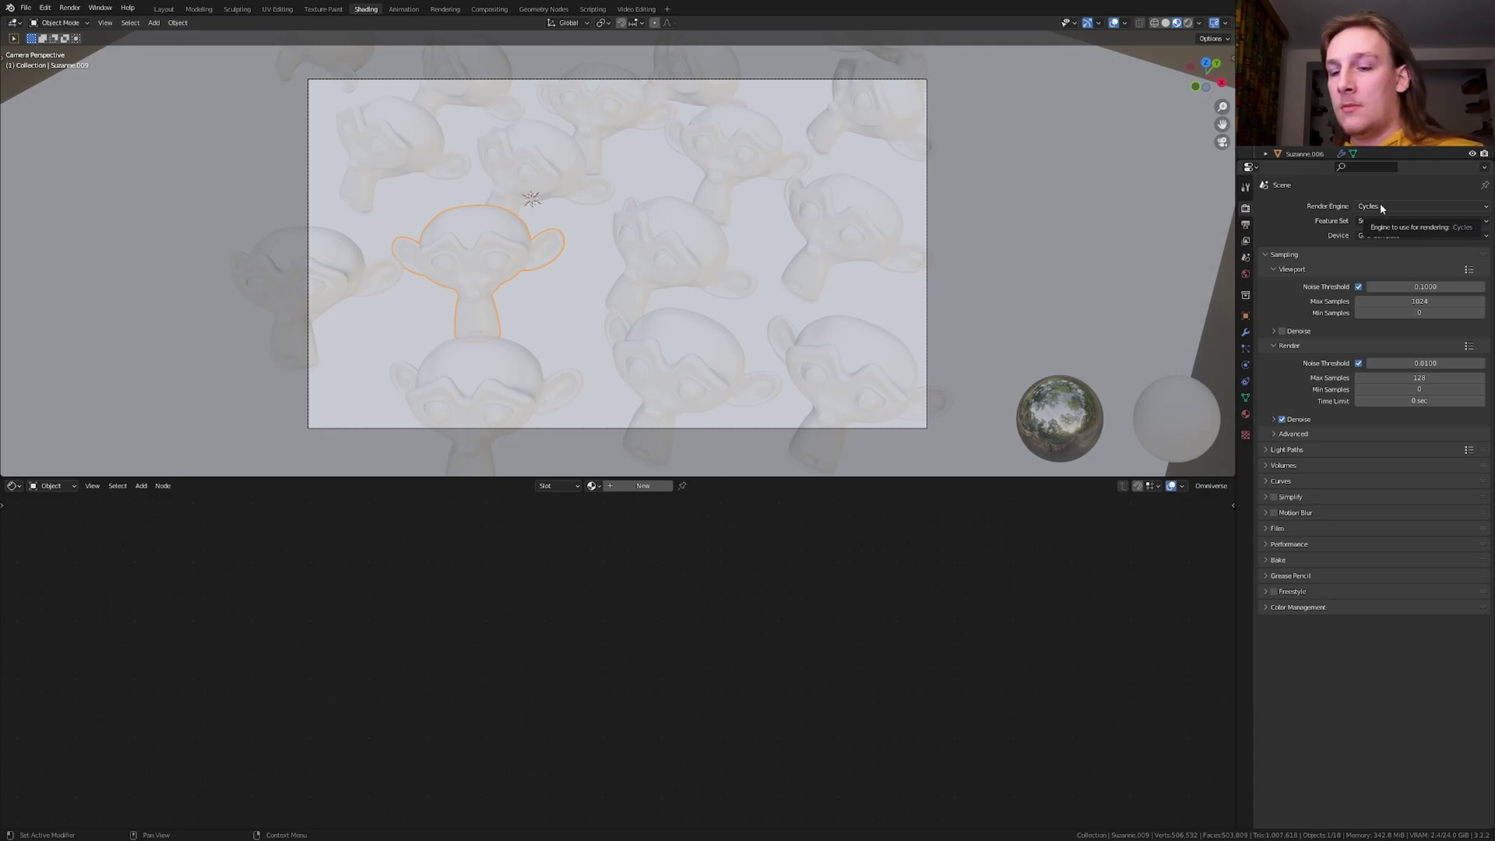
Step: Switch the viewport to Rendered shading and assign the Plywood material to the ground plane
left_click(1188, 22)
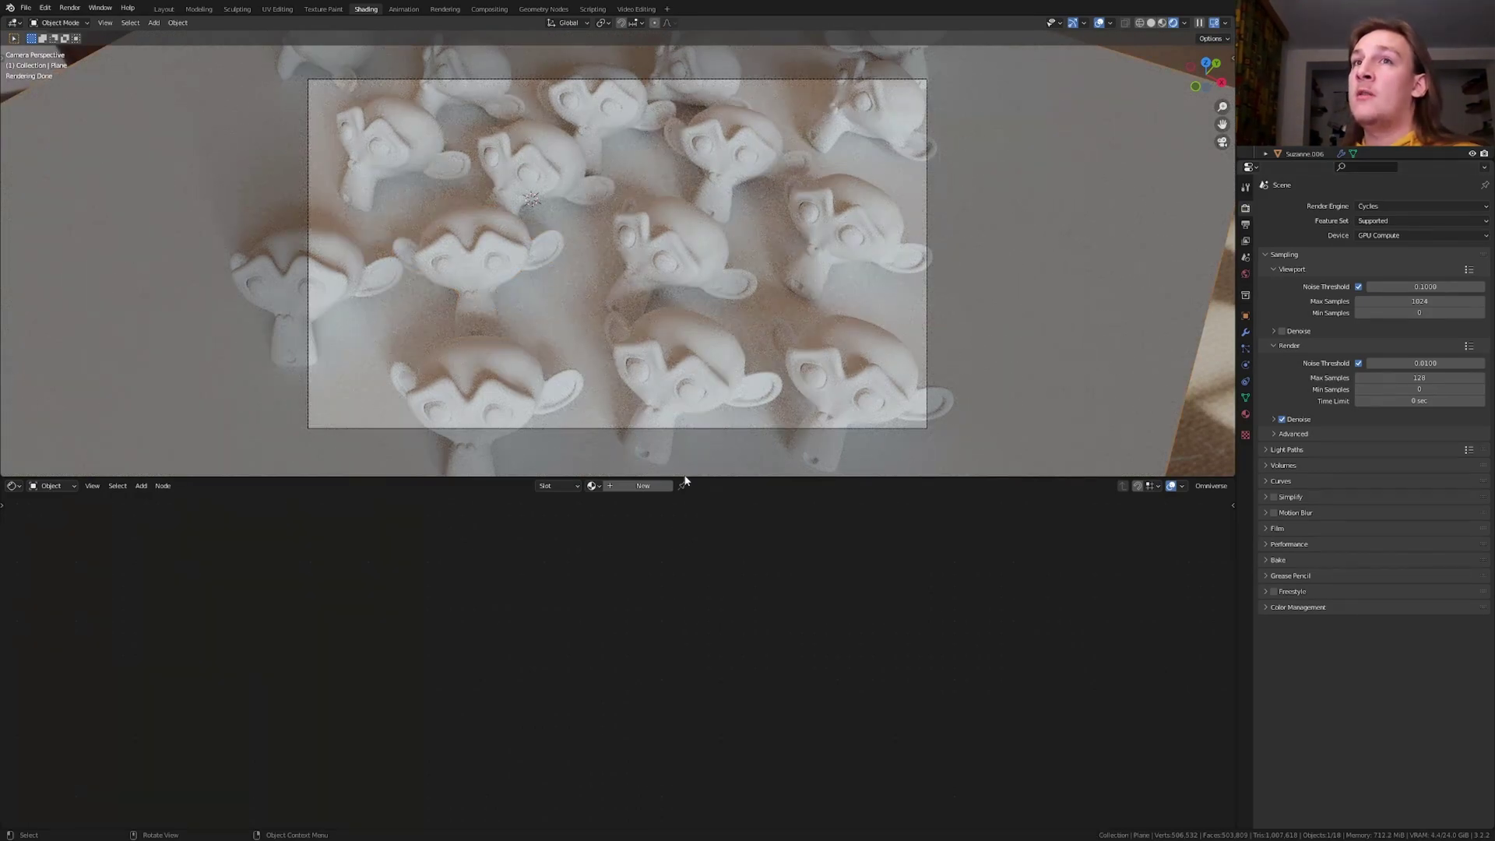
left_click(592, 486)
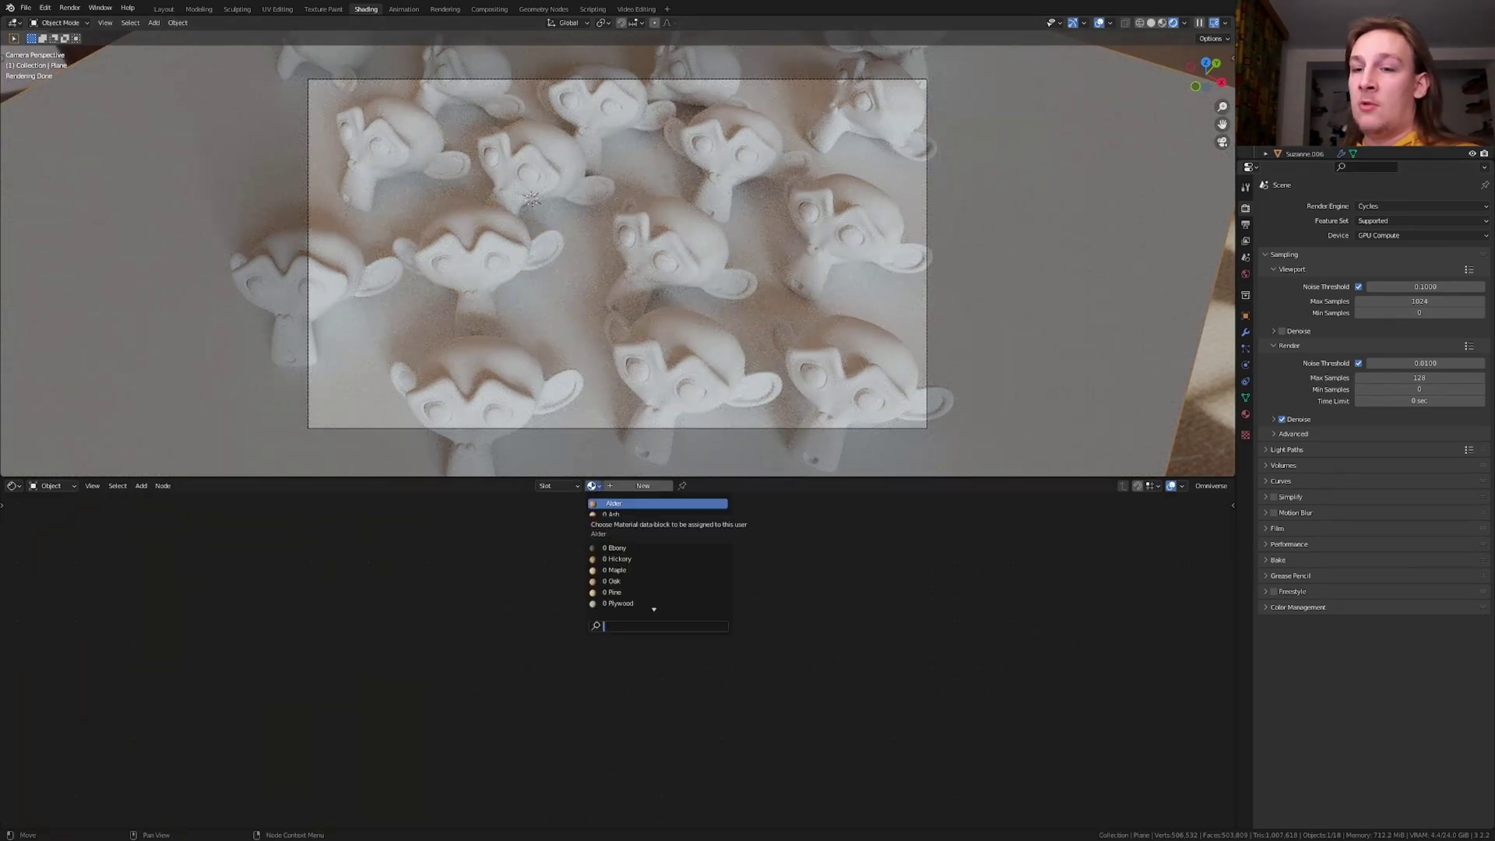
type("p")
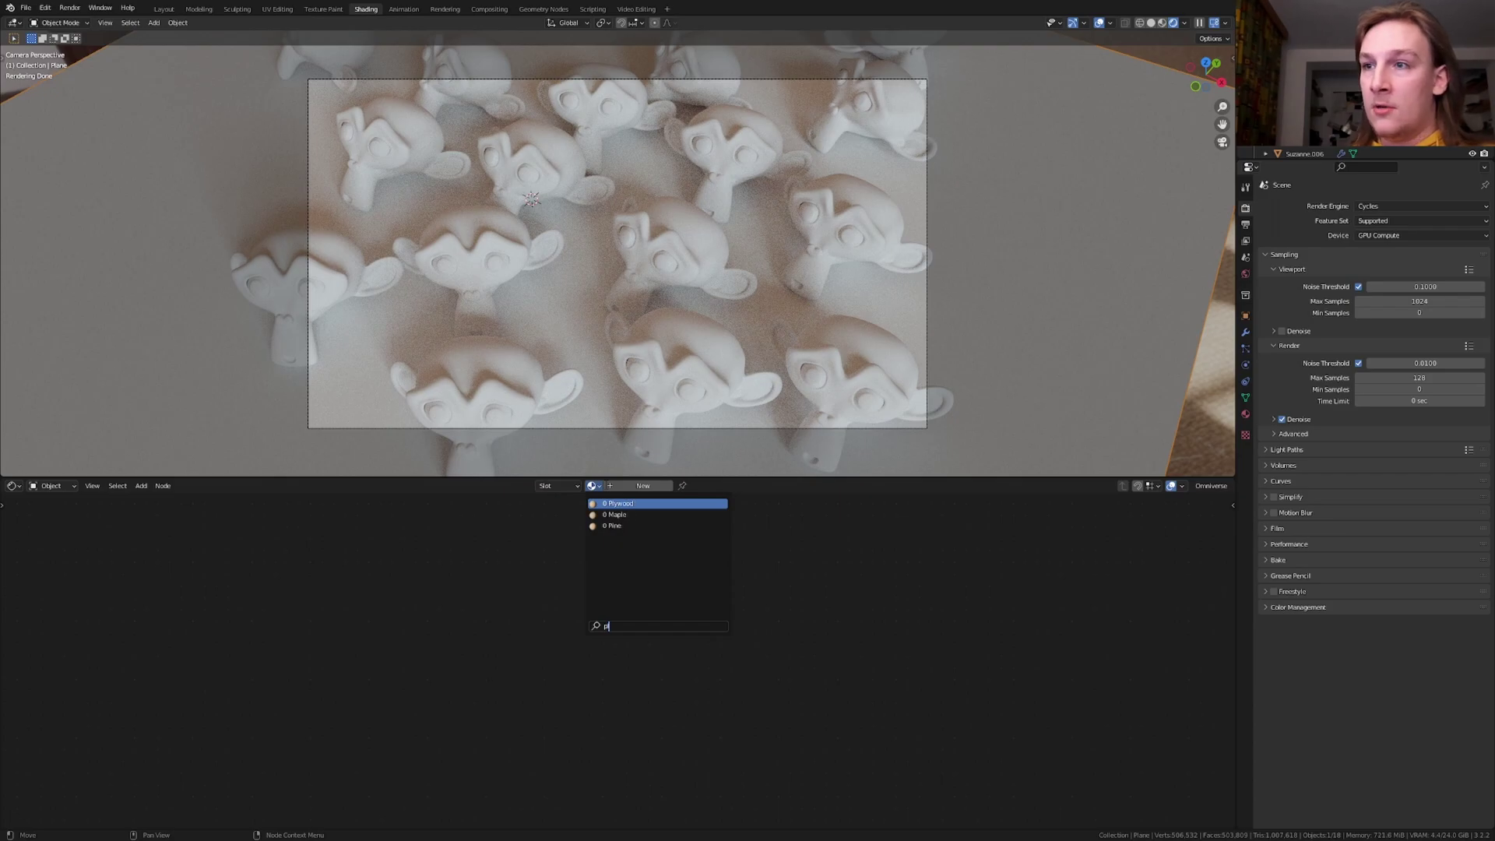
left_click(635, 504)
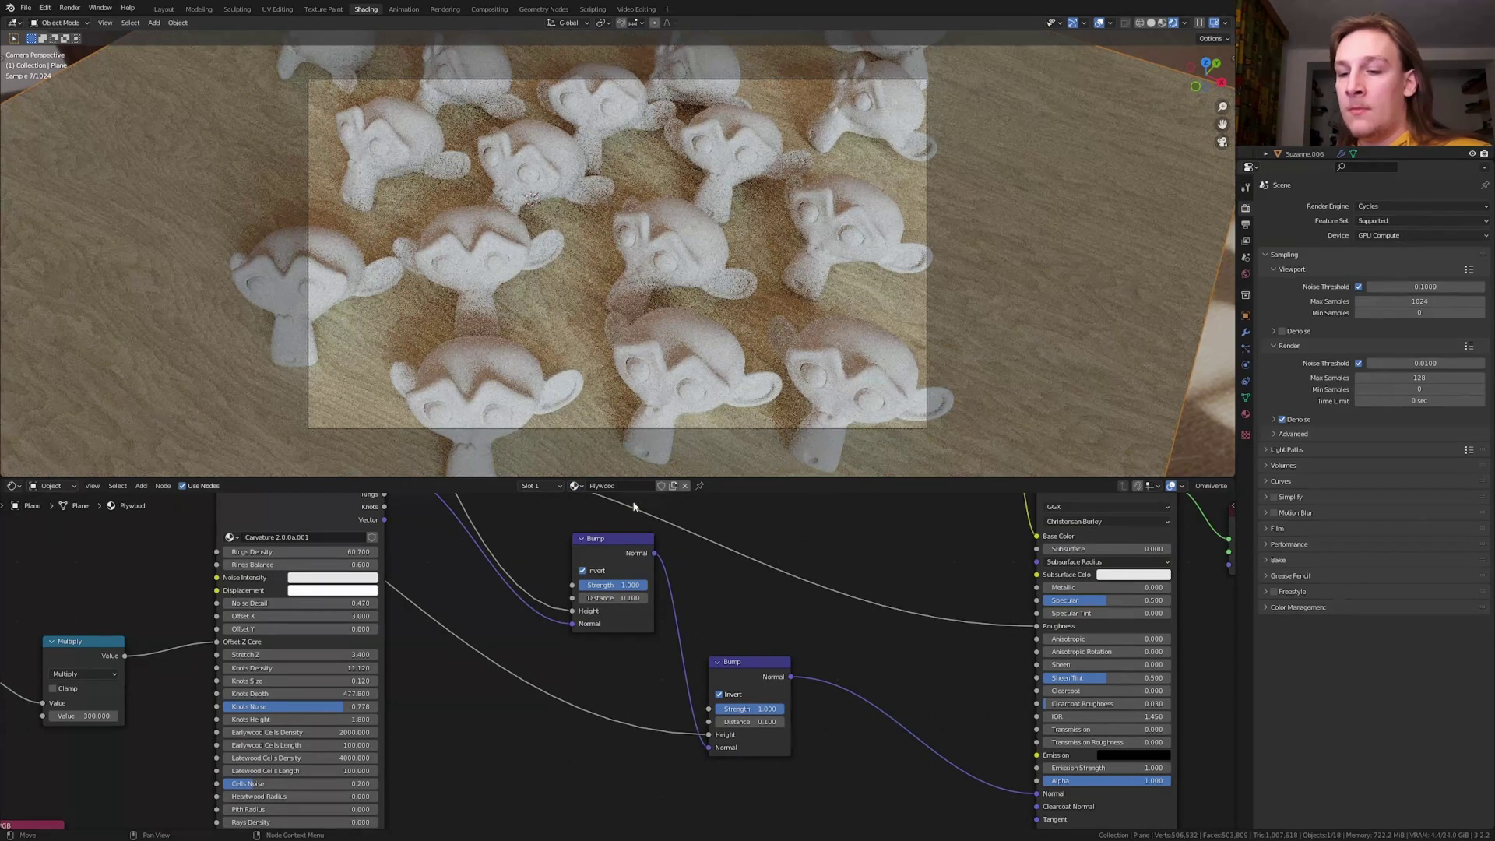
scroll(633, 507, "up", 3)
Step: Isolate the plywood plane in a top-down local view, trial a lower Rings Density, then undo it
key("KP_Divide")
scroll(771, 267, "up", 5)
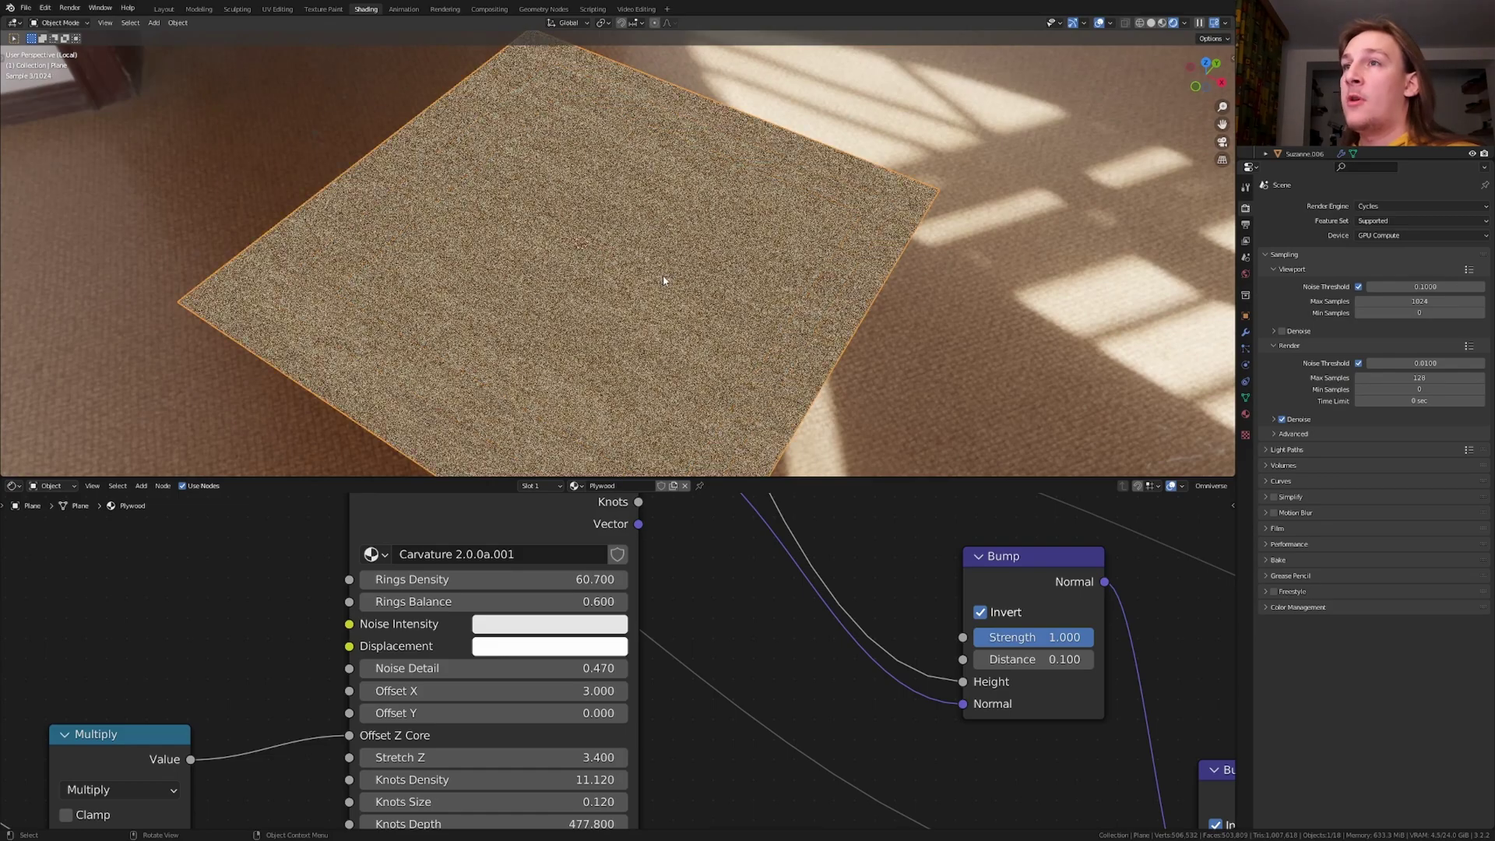
middle_click_drag(506, 316, 514, 359)
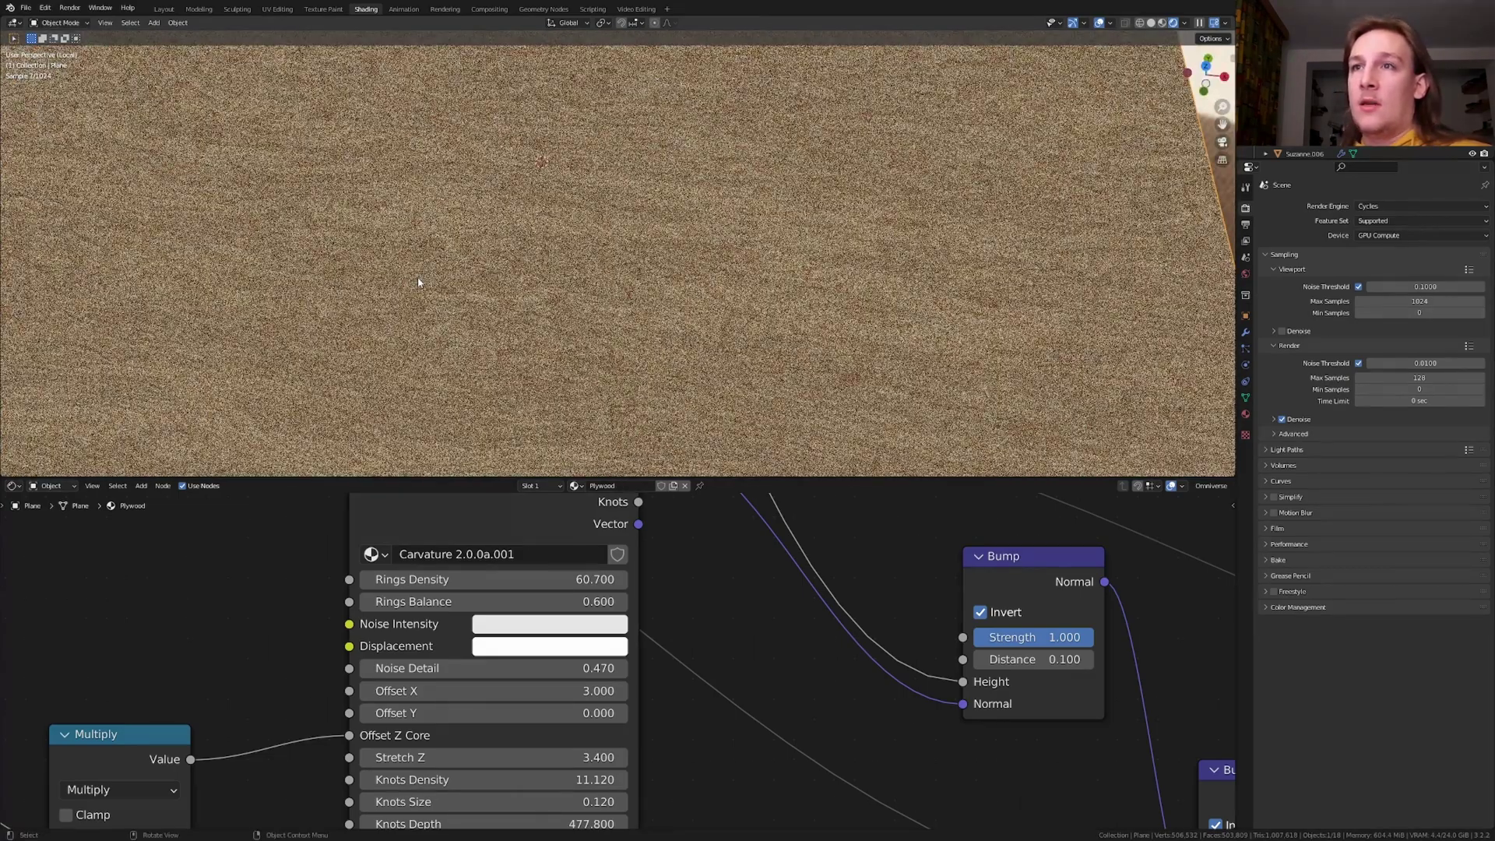
middle_click_drag(588, 713, 750, 742)
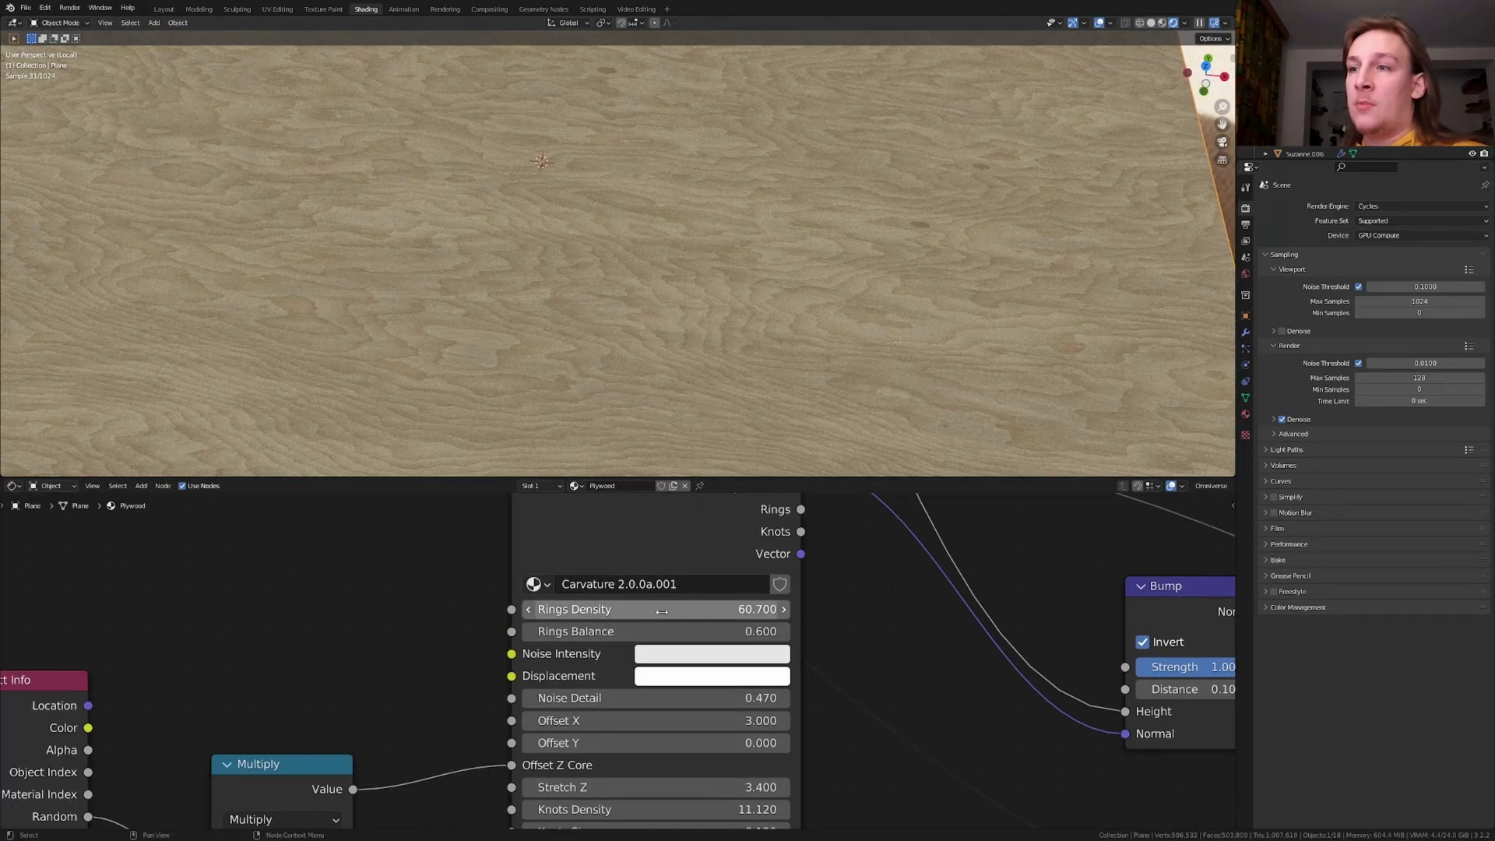
mouse_move(664, 611)
left_mouse_down()
mouse_move(615, 632)
mouse_move(646, 632)
left_mouse_up()
key("ctrl+z")
key("ctrl+z")
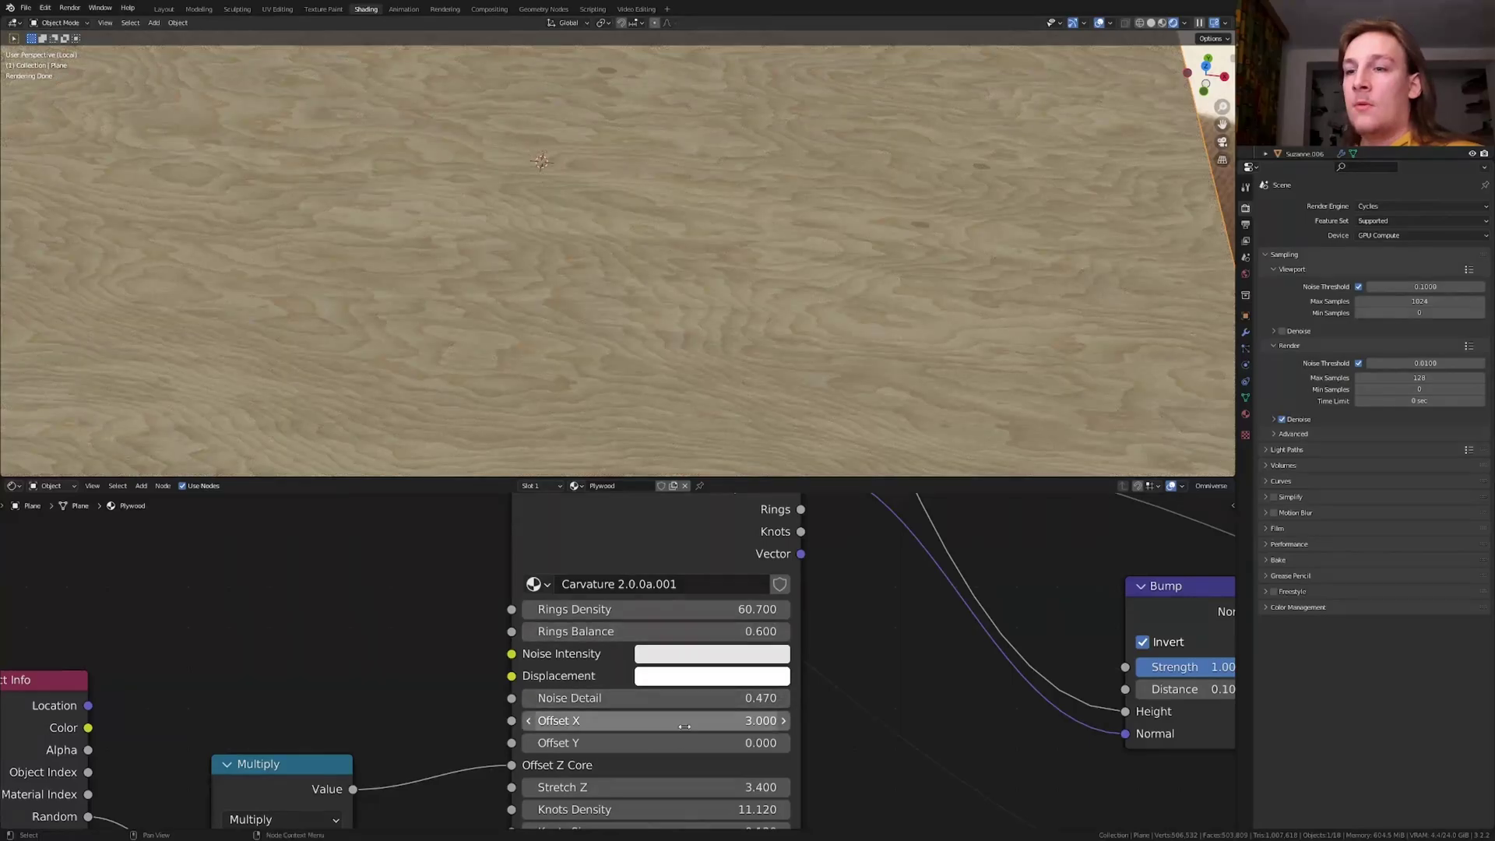
scroll(654, 635, "down", 4, "shift")
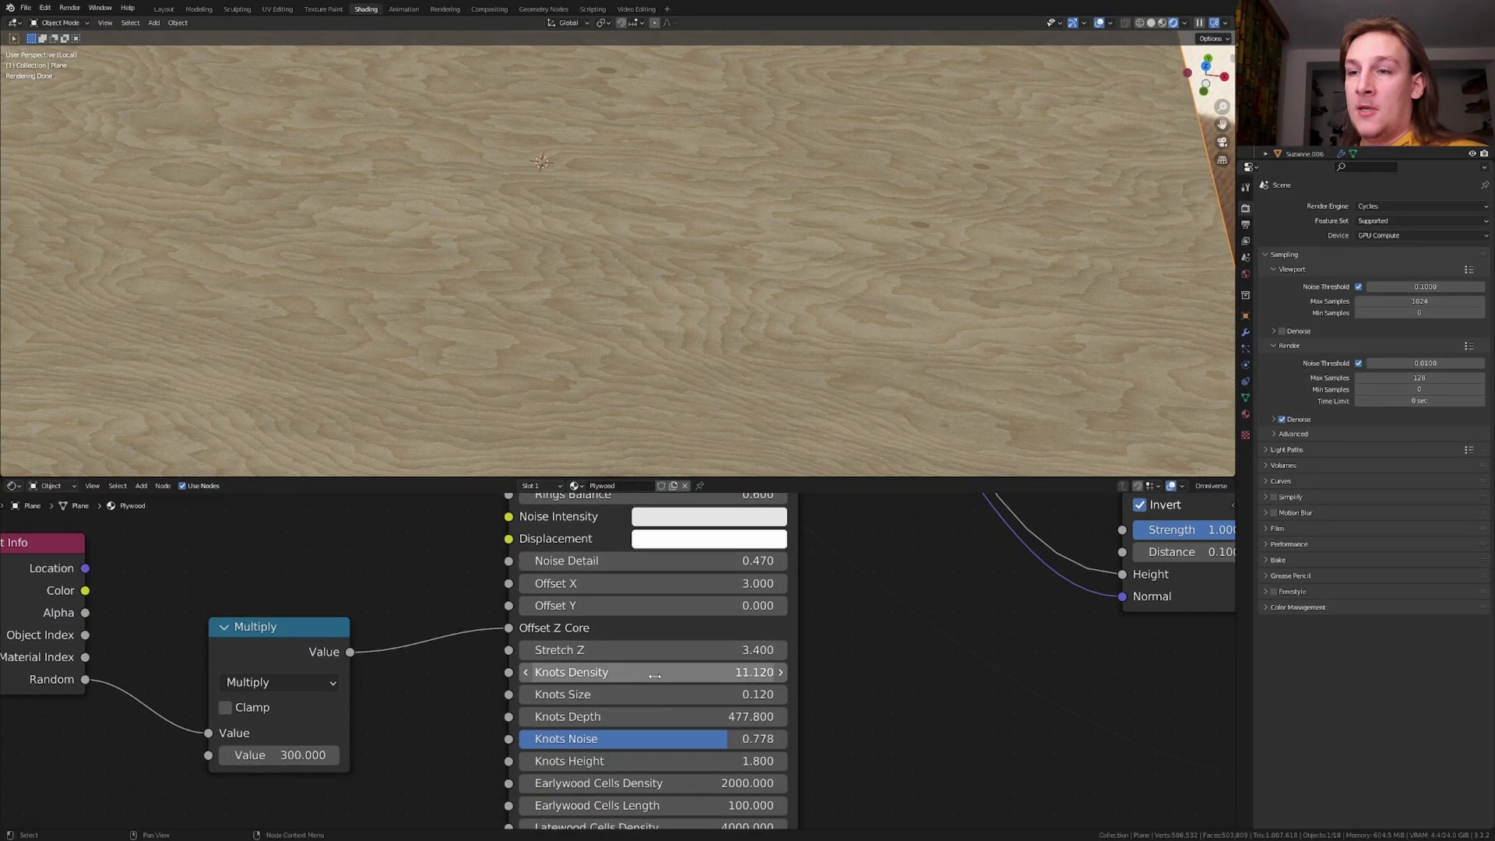
scroll(669, 672, "down", 2)
scroll(623, 607, "down", 5, "shift")
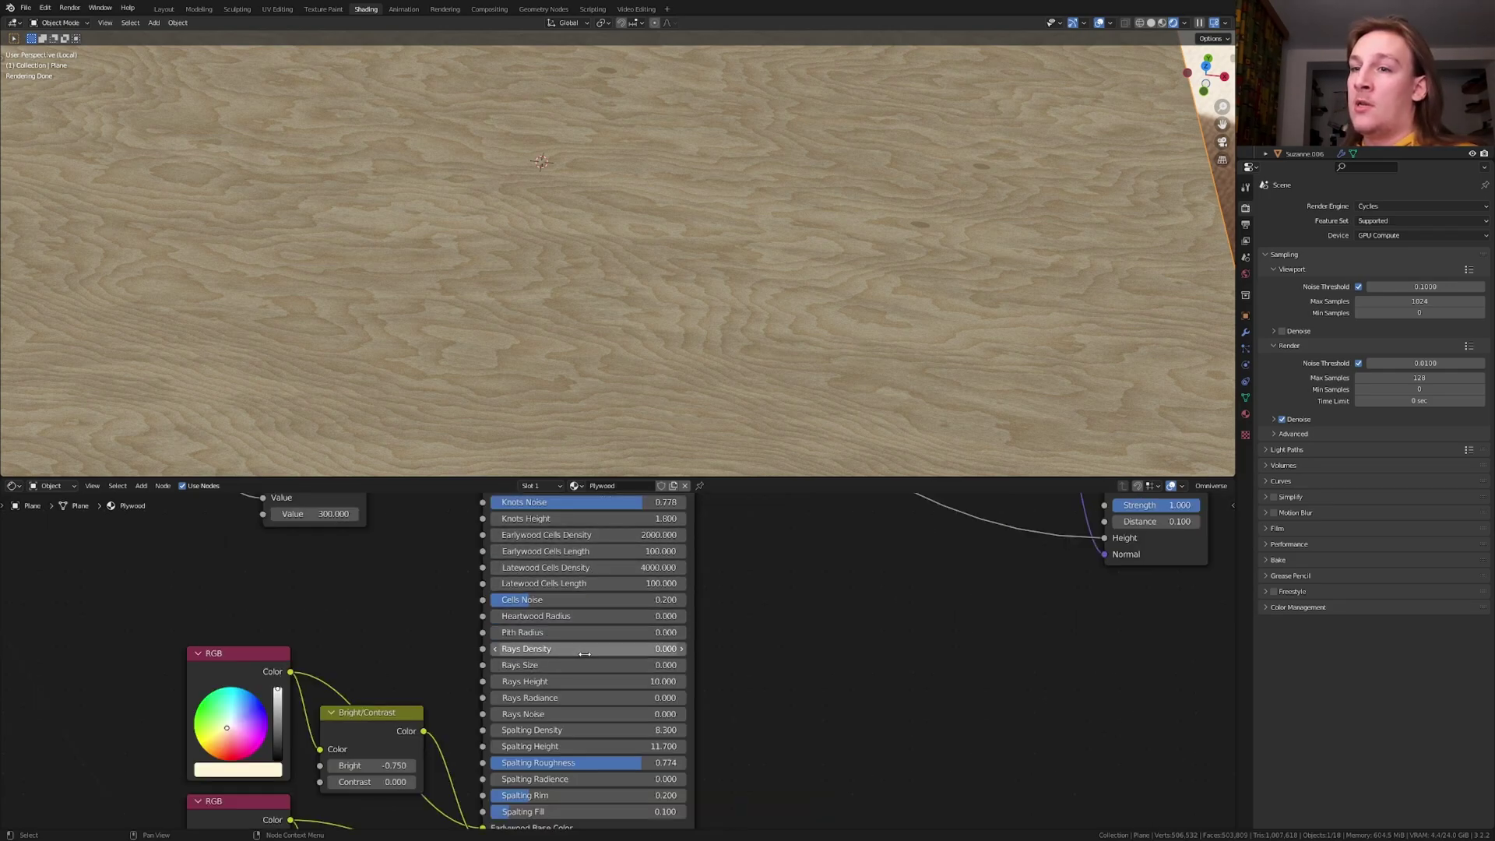
scroll(714, 727, "down", 7, "shift")
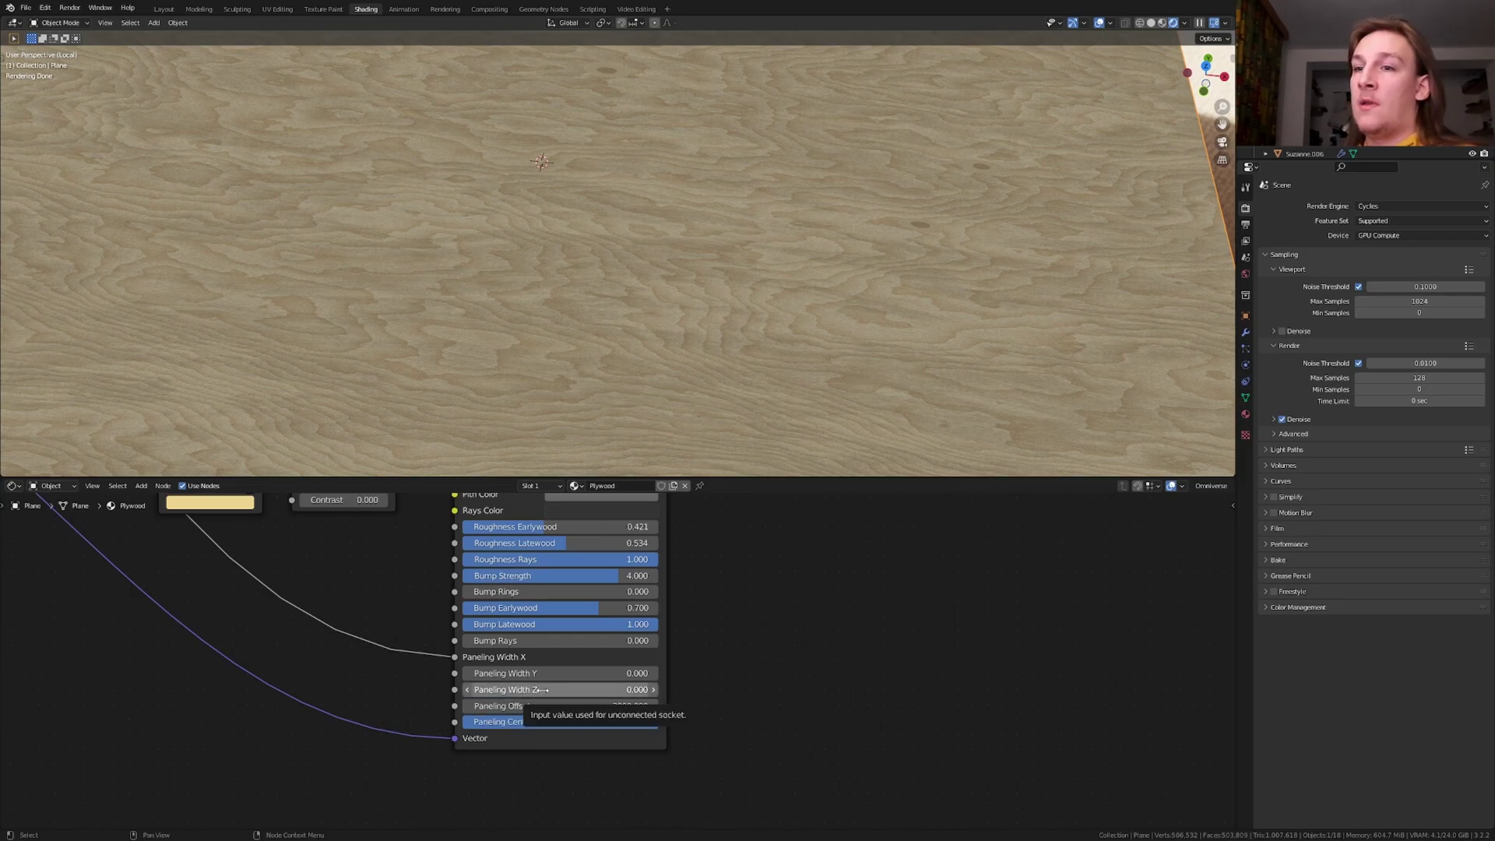
left_click_drag(537, 690, 573, 690)
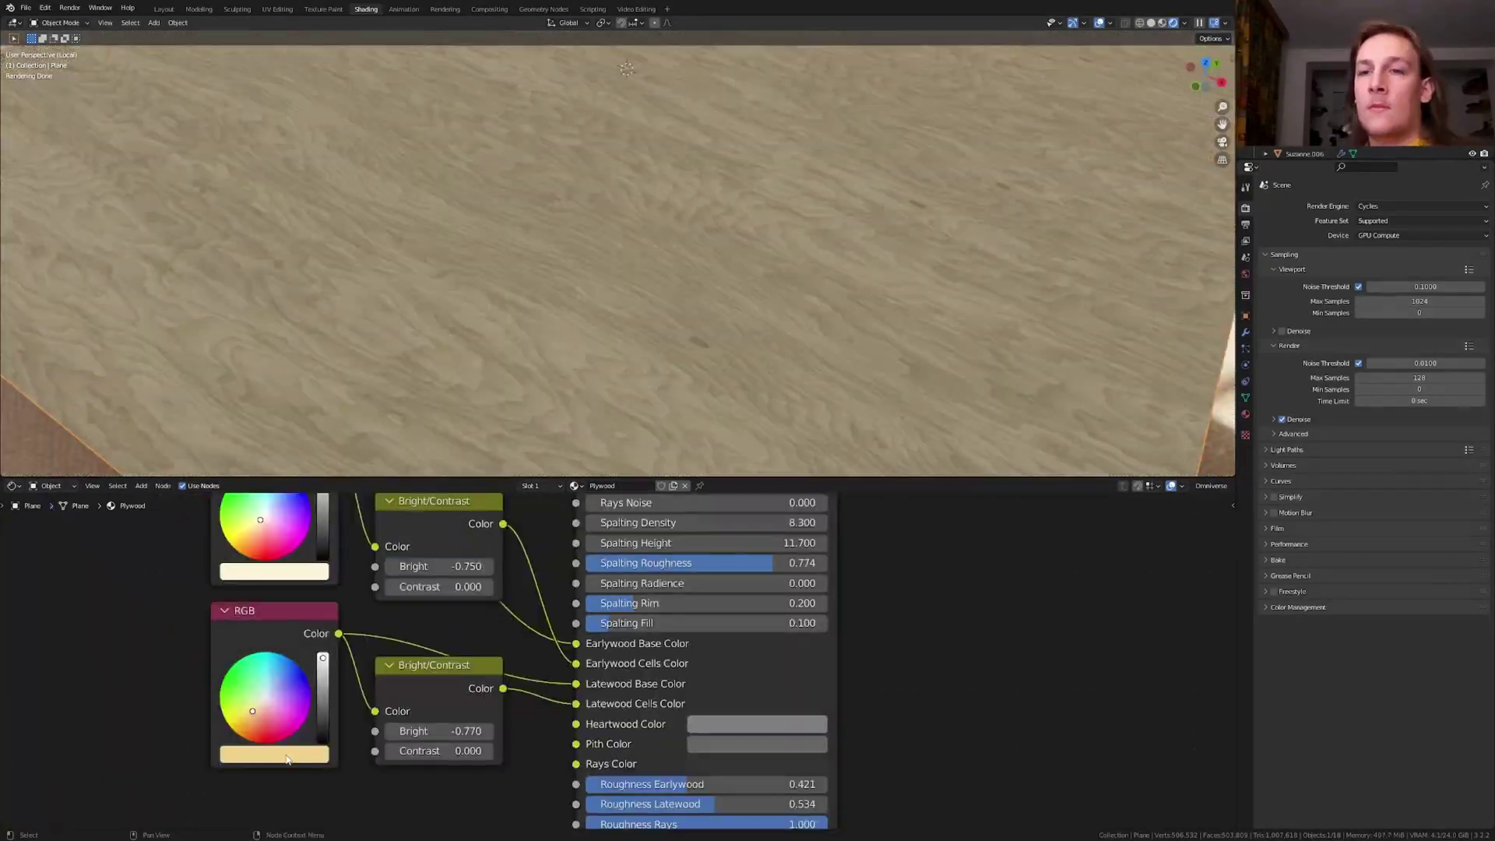
left_click(289, 754)
left_click(253, 550)
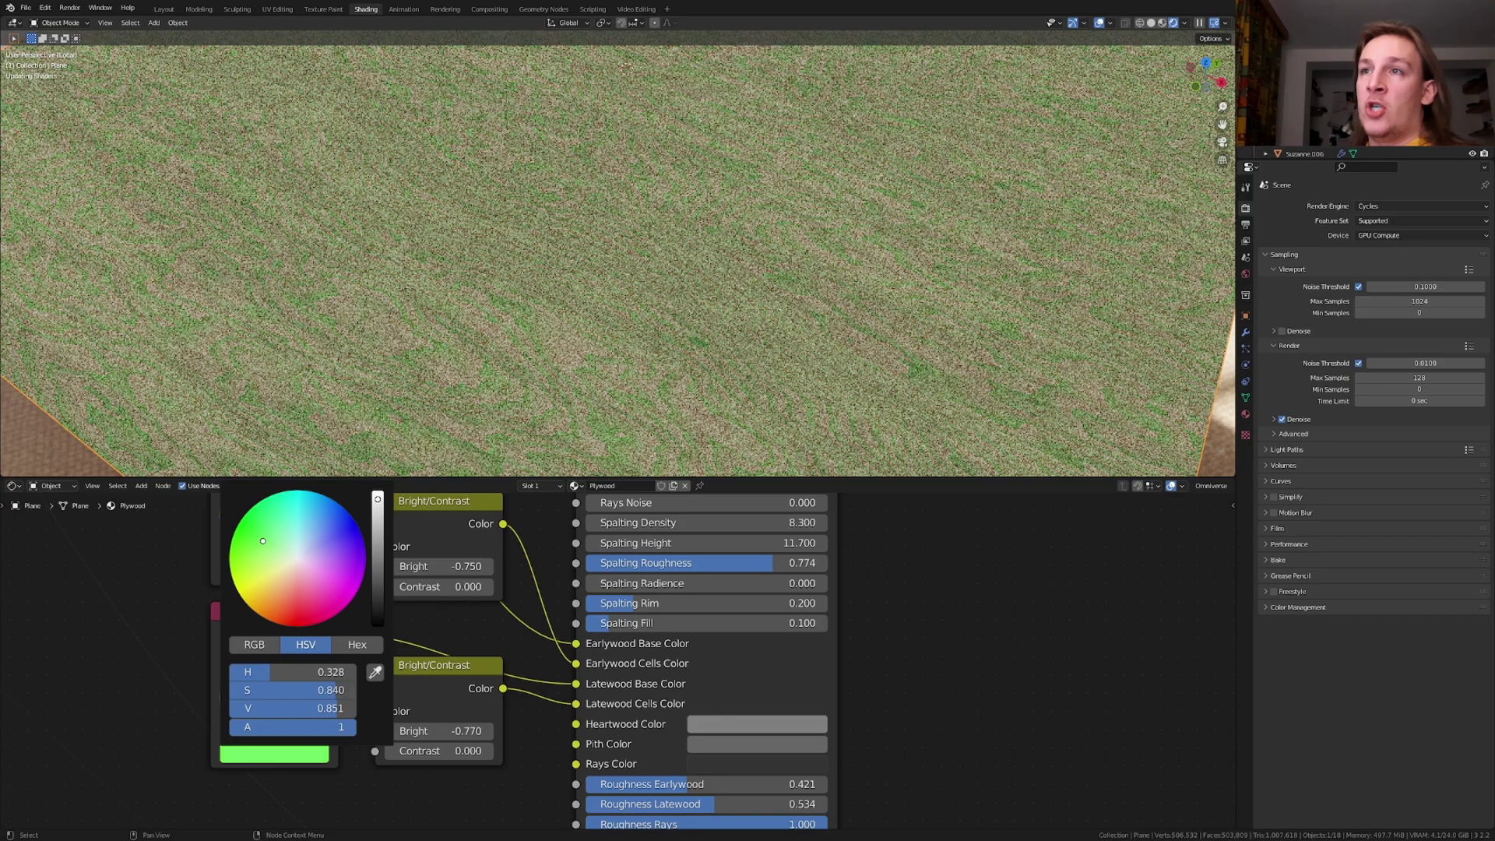
key("ctrl+z")
left_click(257, 573)
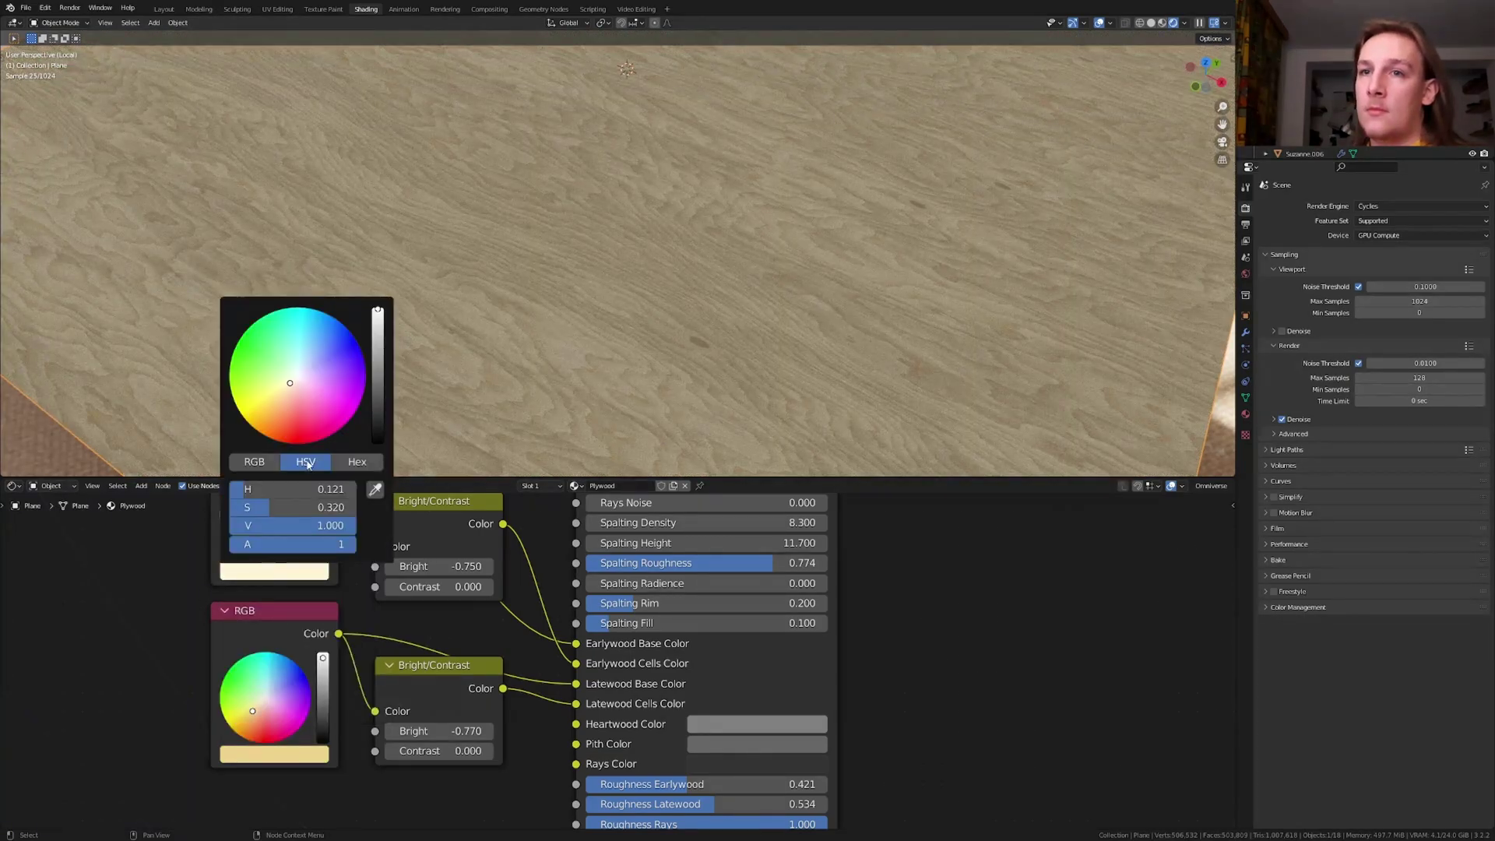
left_click(323, 362)
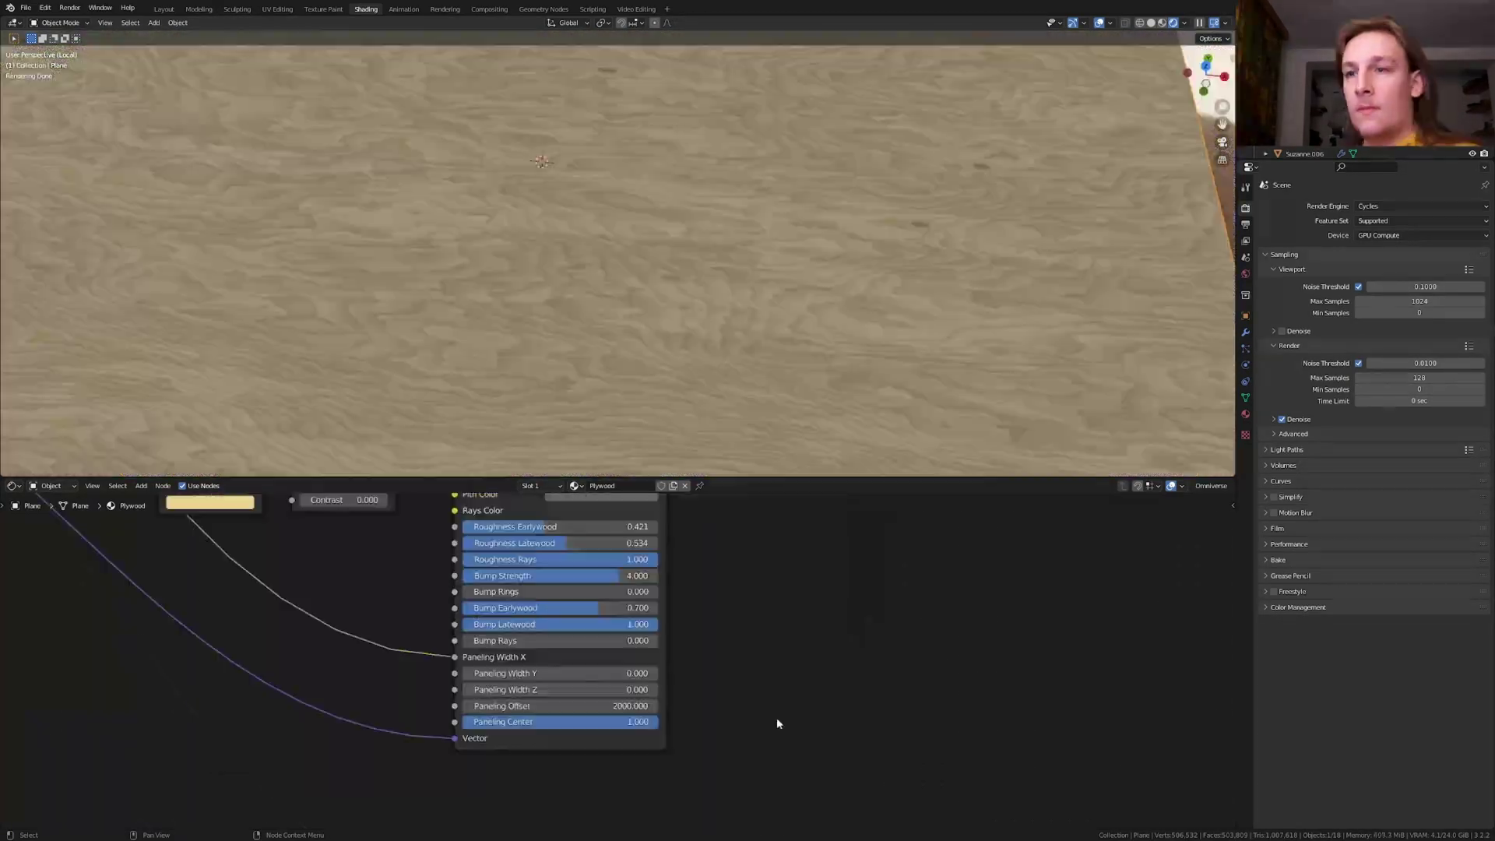
Step: Try Paneling Width Z at 0.16, reset it to 0, and return to the camera view
left_click(566, 690)
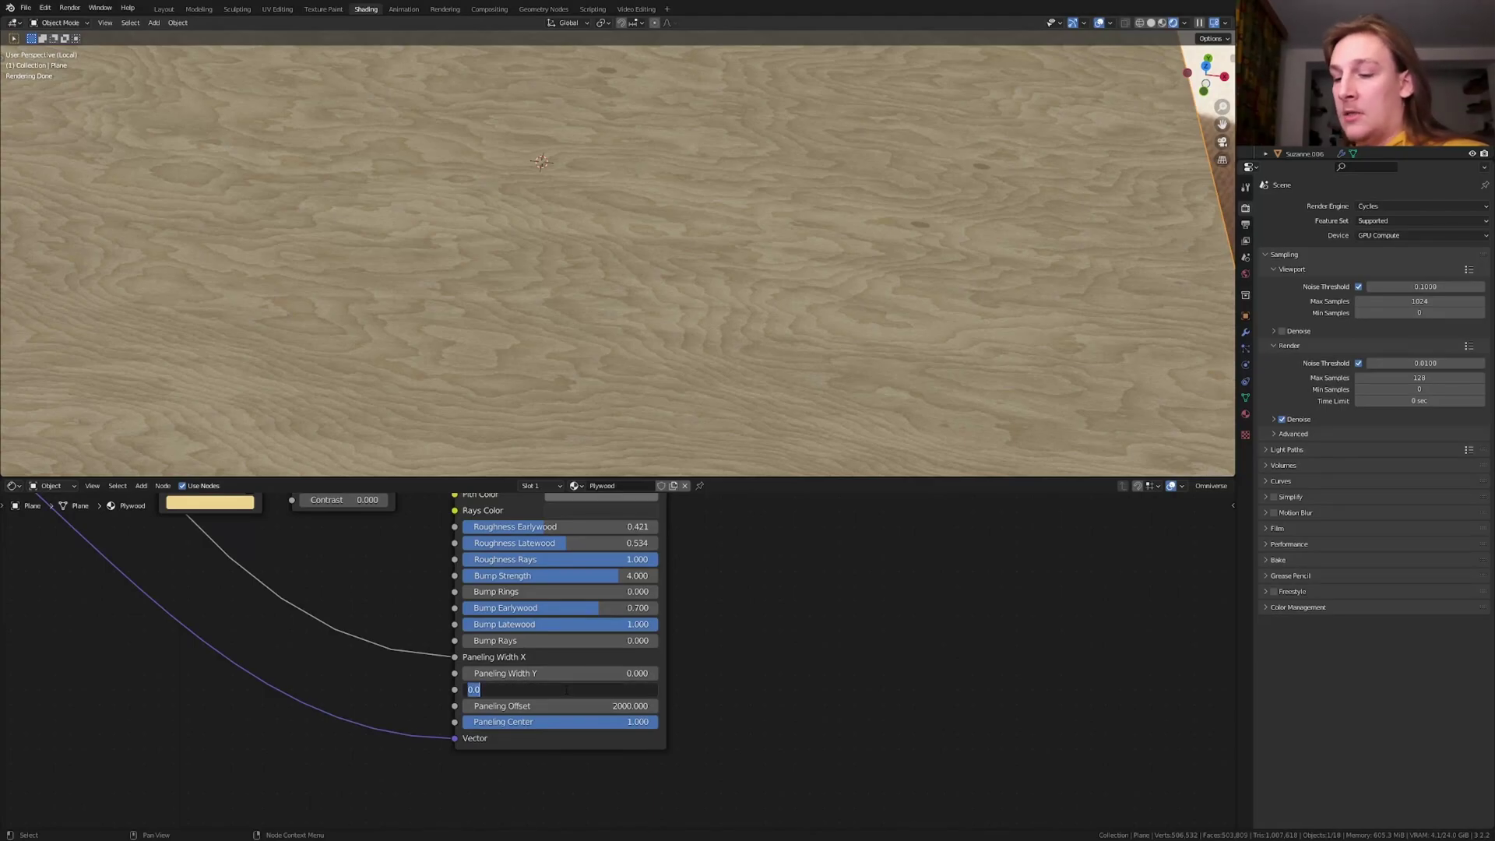
type(".16")
key("Return")
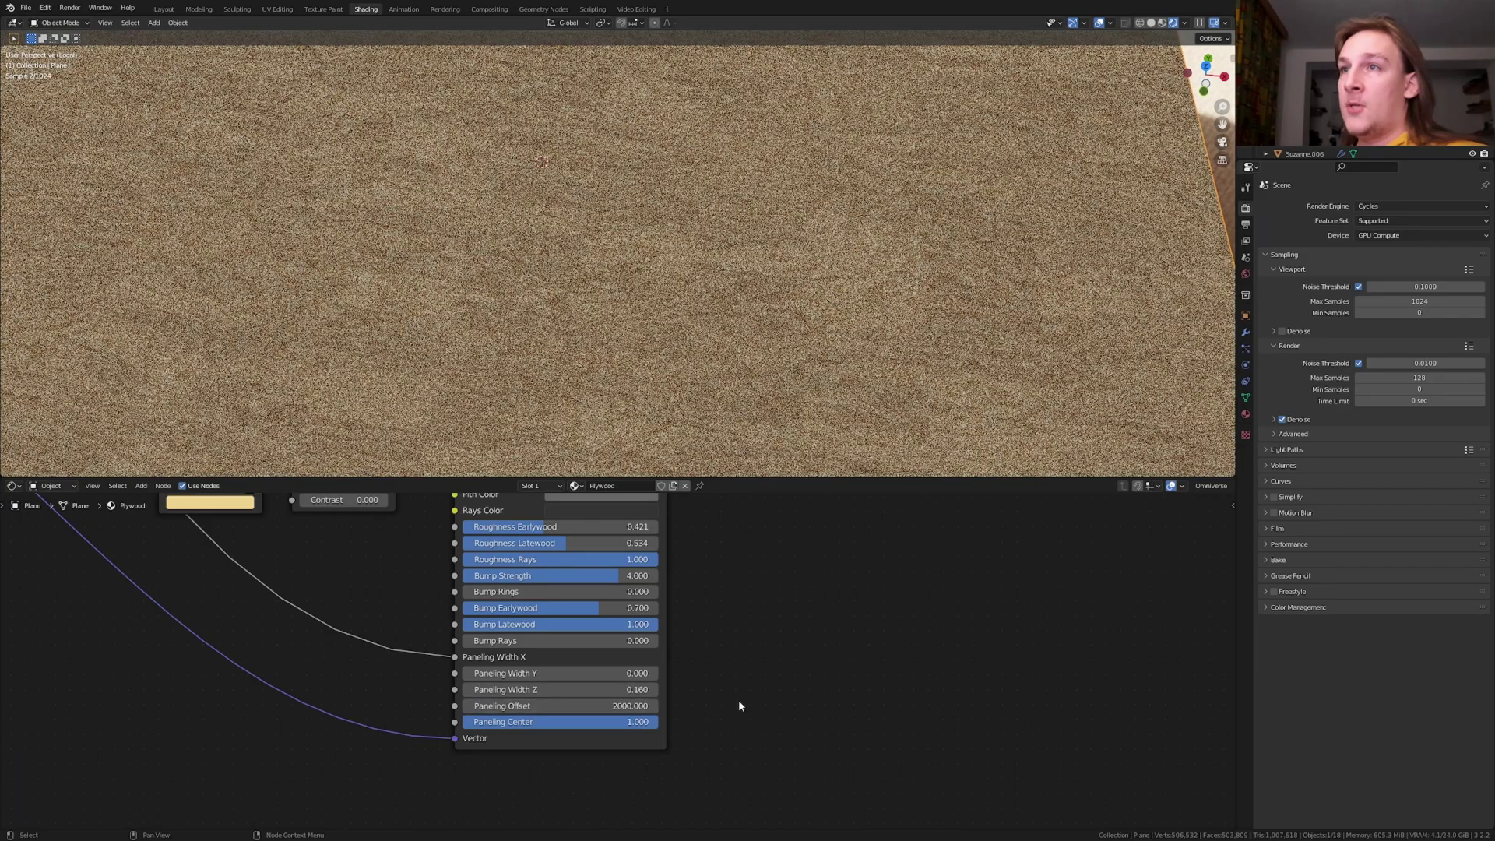
left_click(634, 688)
type("0")
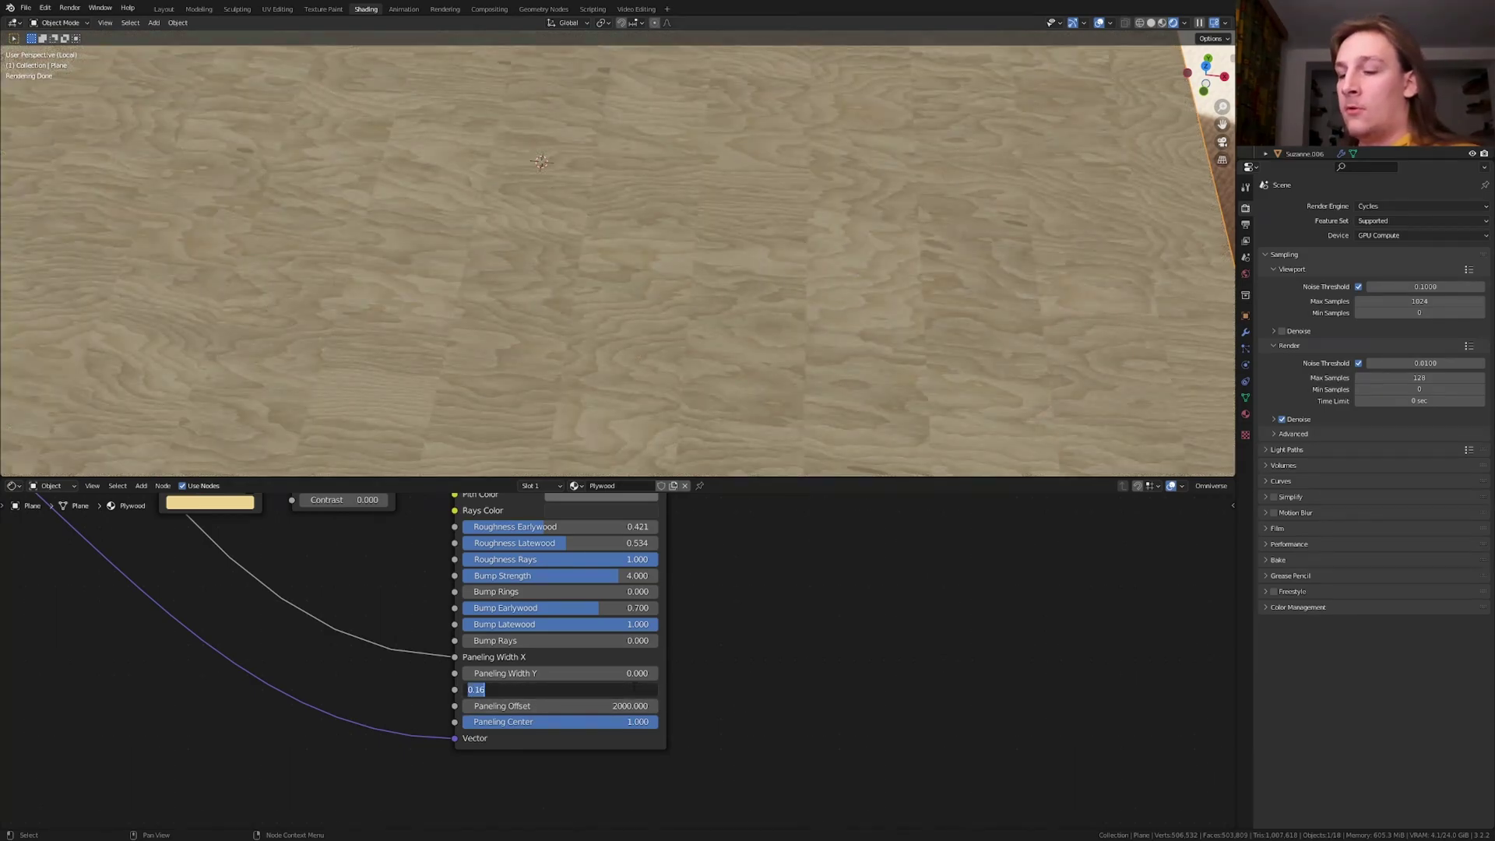
key("Return")
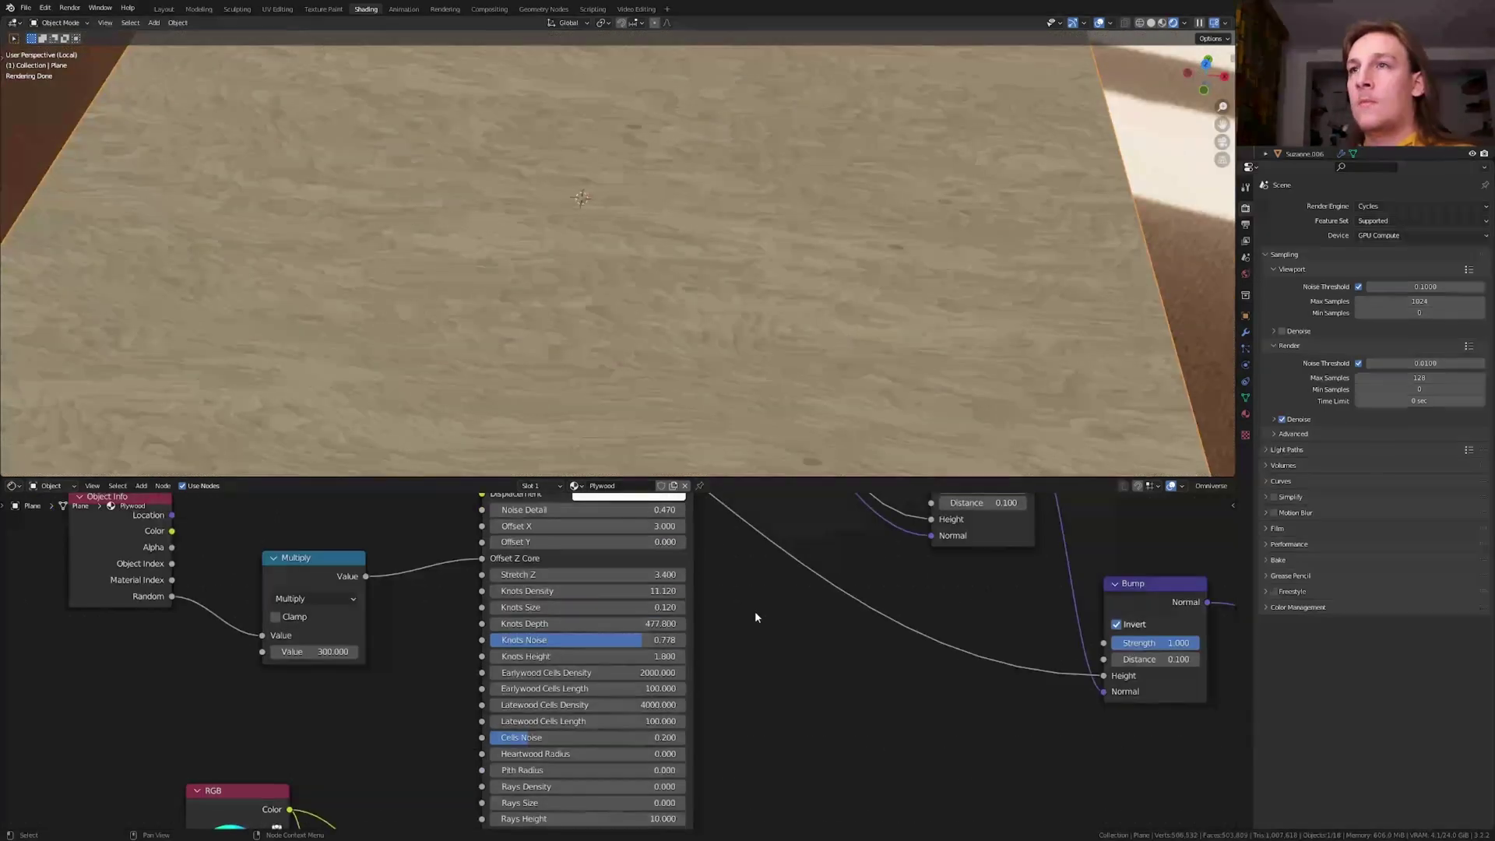
key("KP_0")
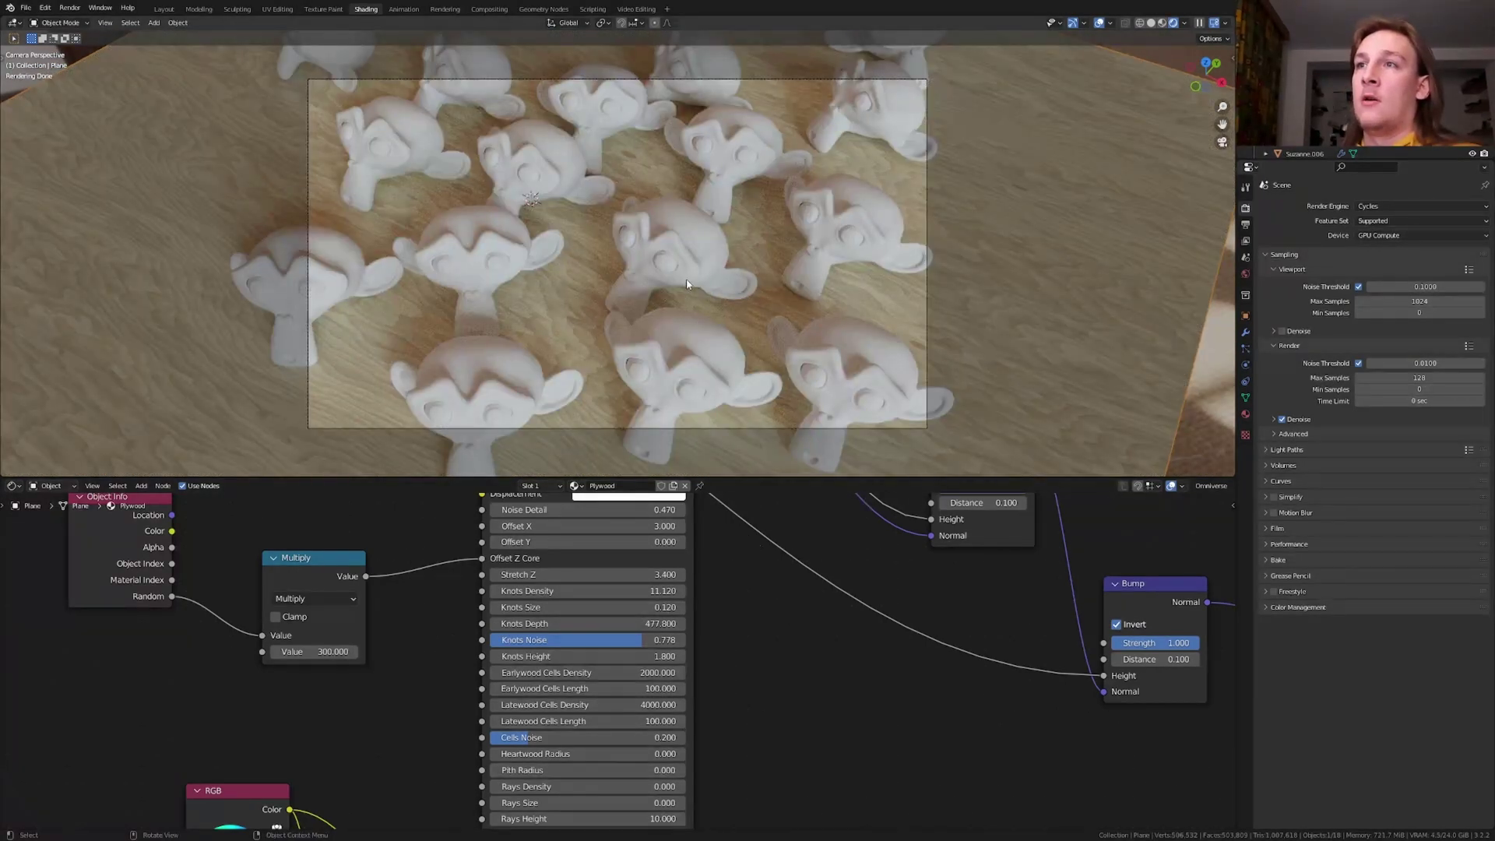
Step: Give the central Suzanne head the Alder wood material
left_click(692, 240)
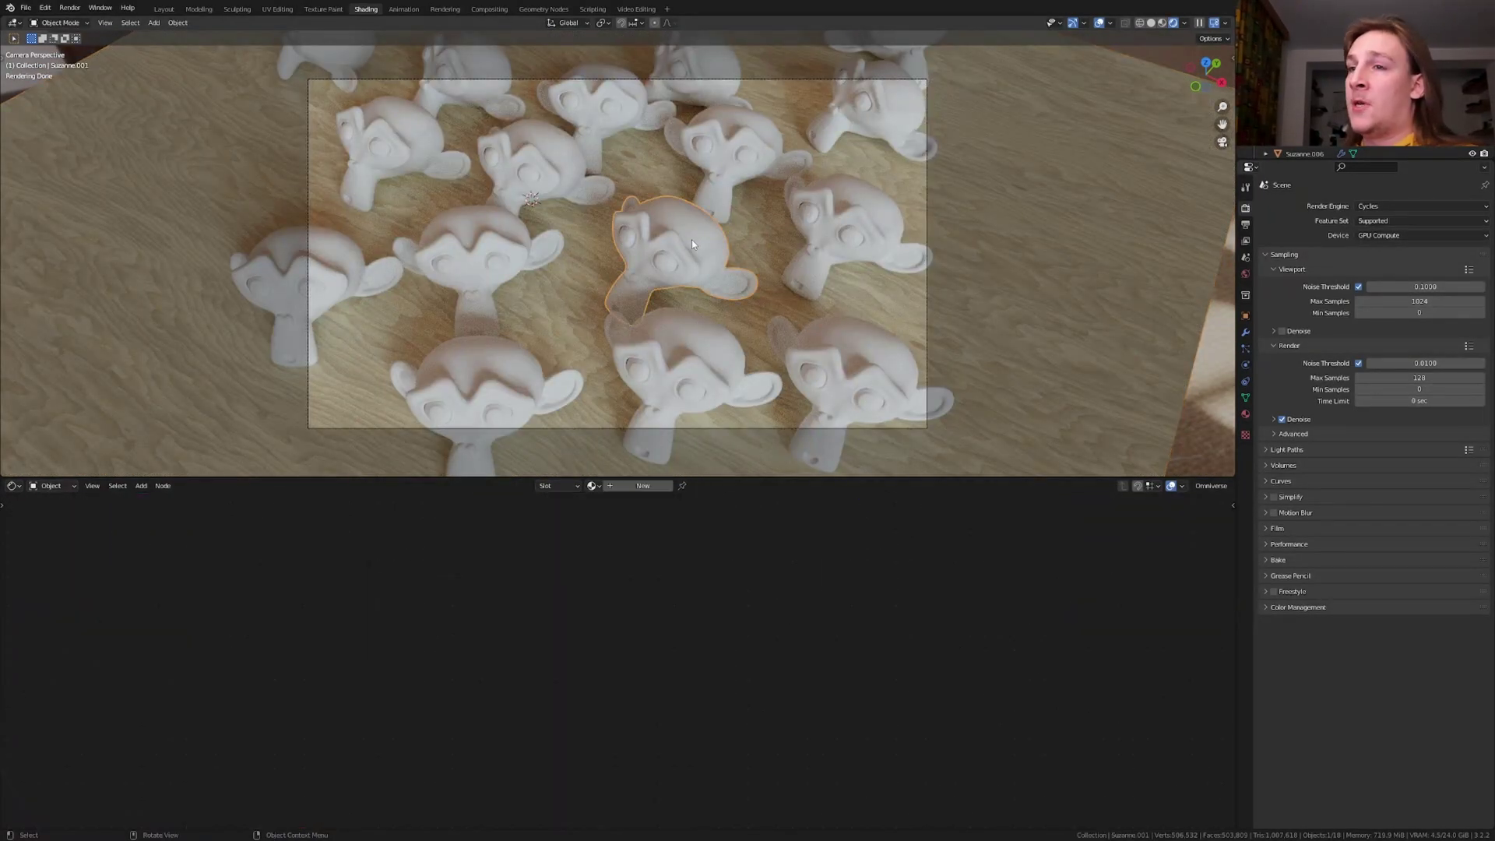
left_click(592, 485)
left_click(612, 503)
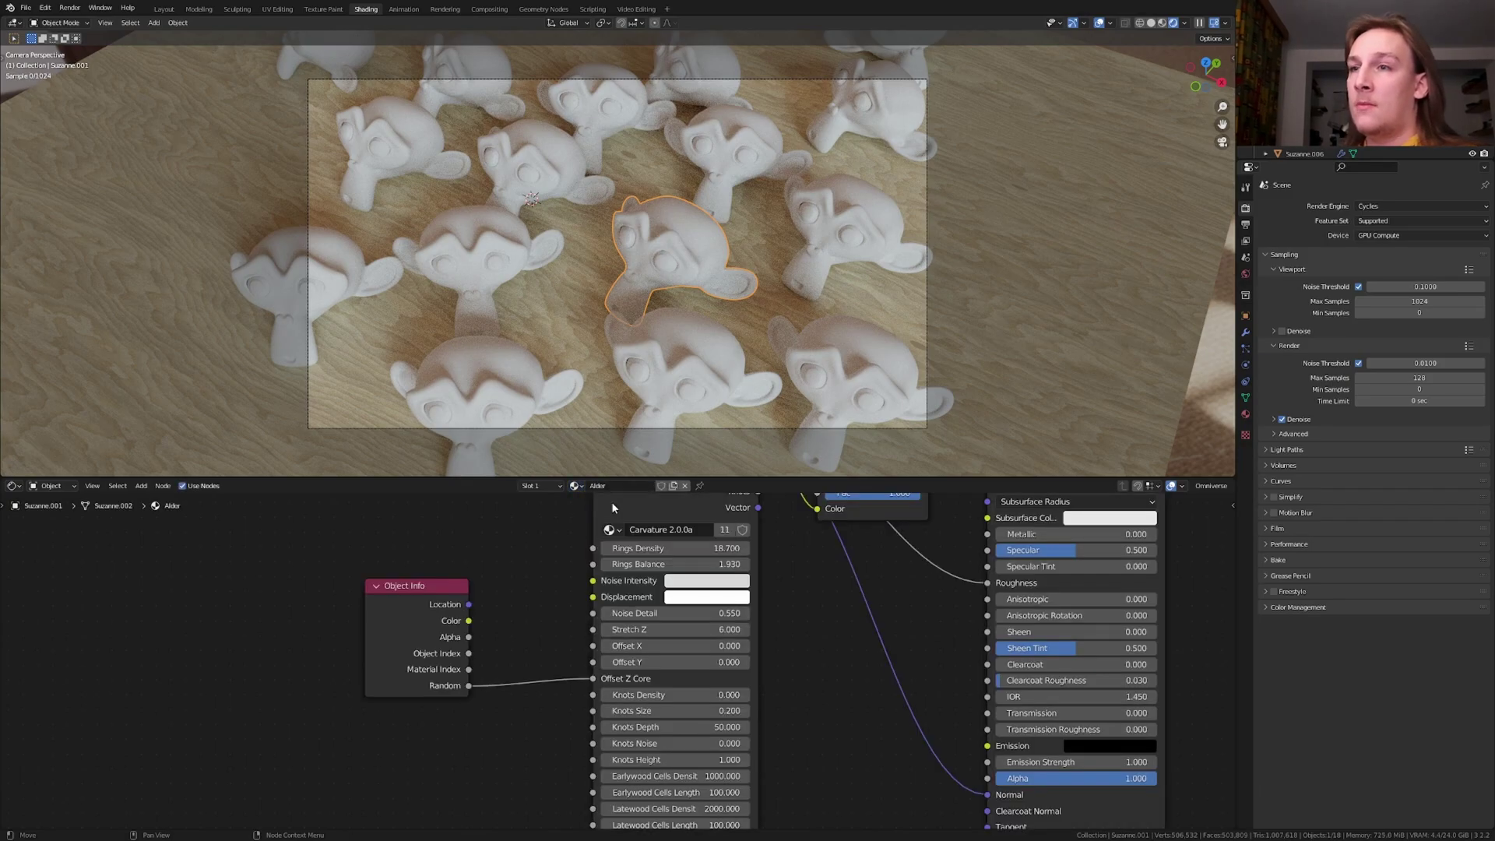
Step: Set Alder Rings Density to 10, shift the grain X to 35.8, and save Carvature.blend
left_click(701, 548)
type("10")
key("Return")
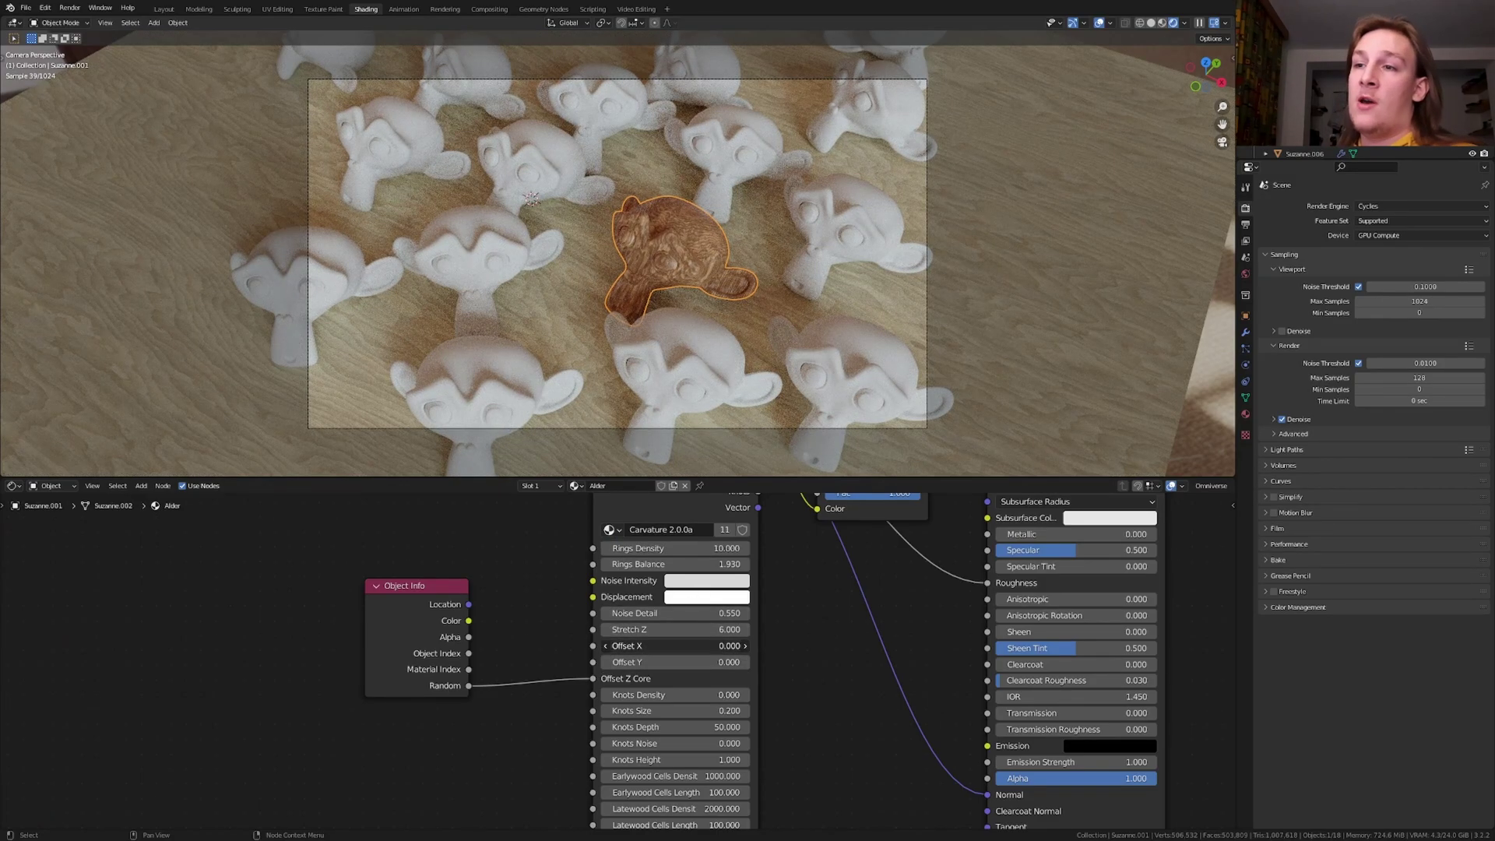
left_click_drag(669, 646, 698, 646)
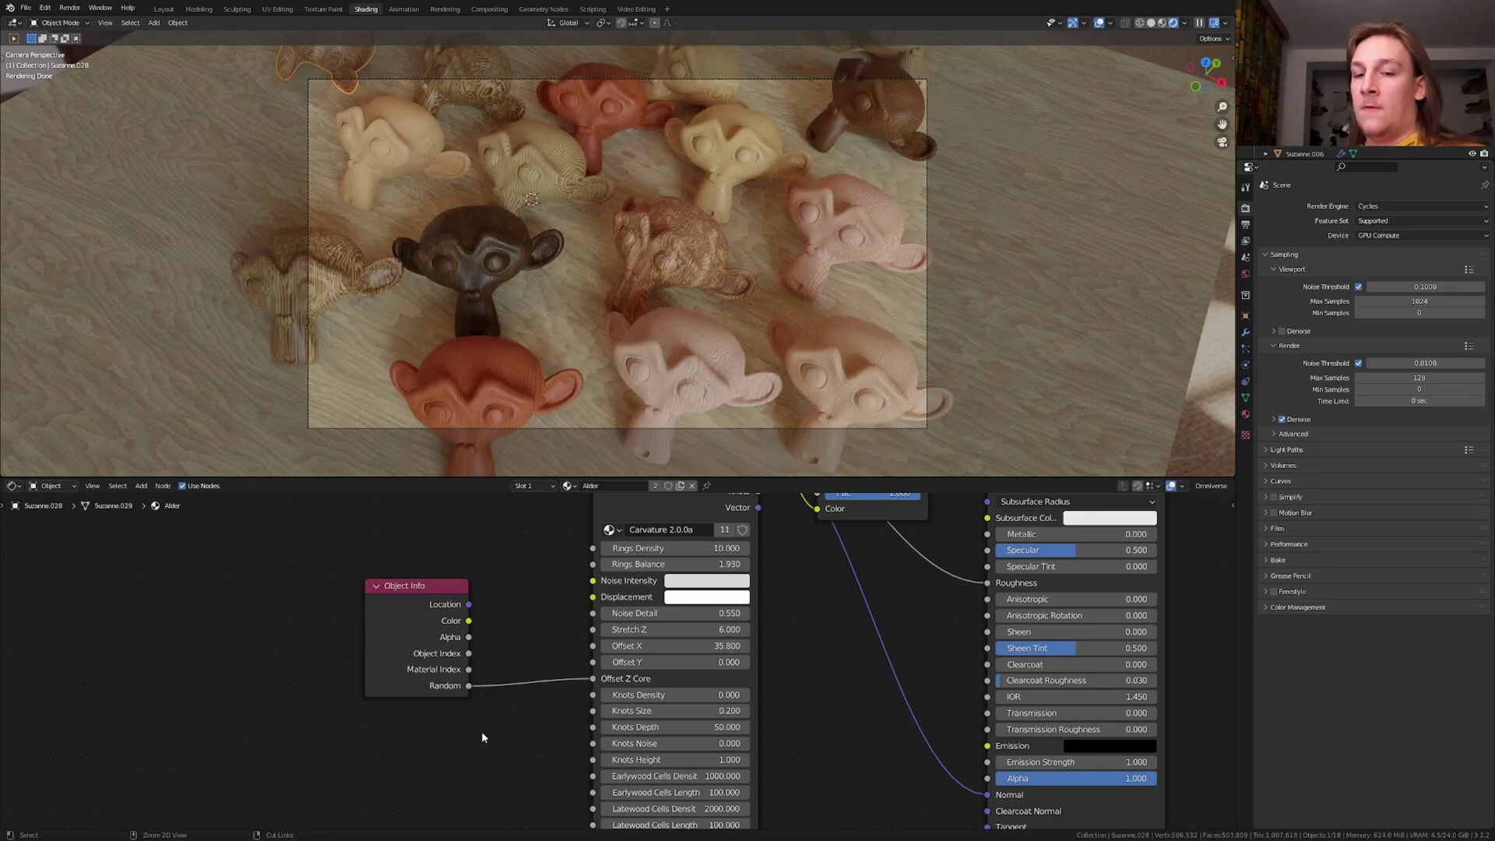
key("ctrl+s")
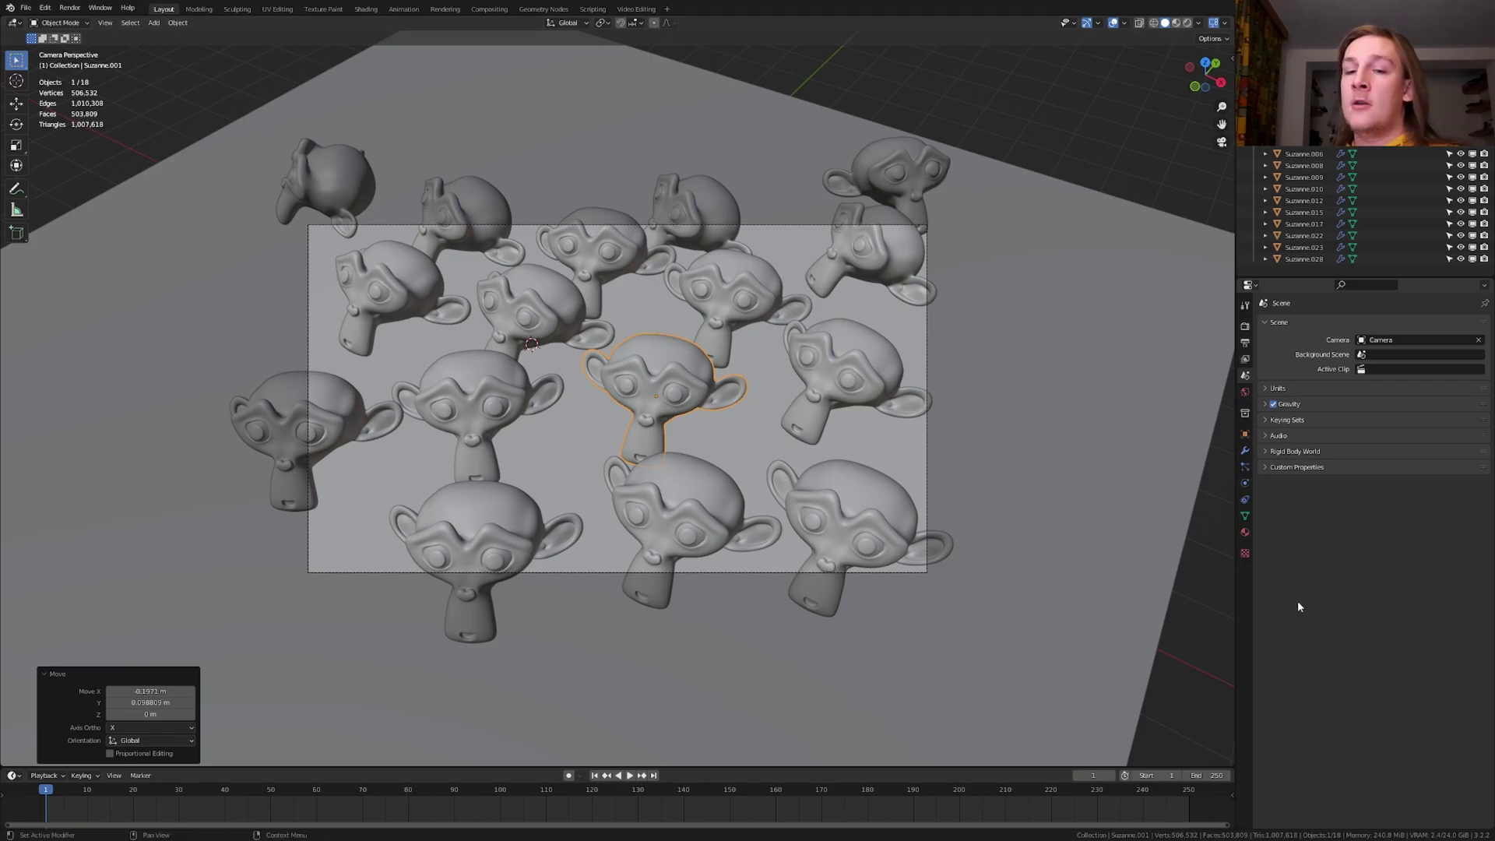
Step: Add a Plain Axes empty to the scene
key("shift+a")
mouse_move(952, 700)
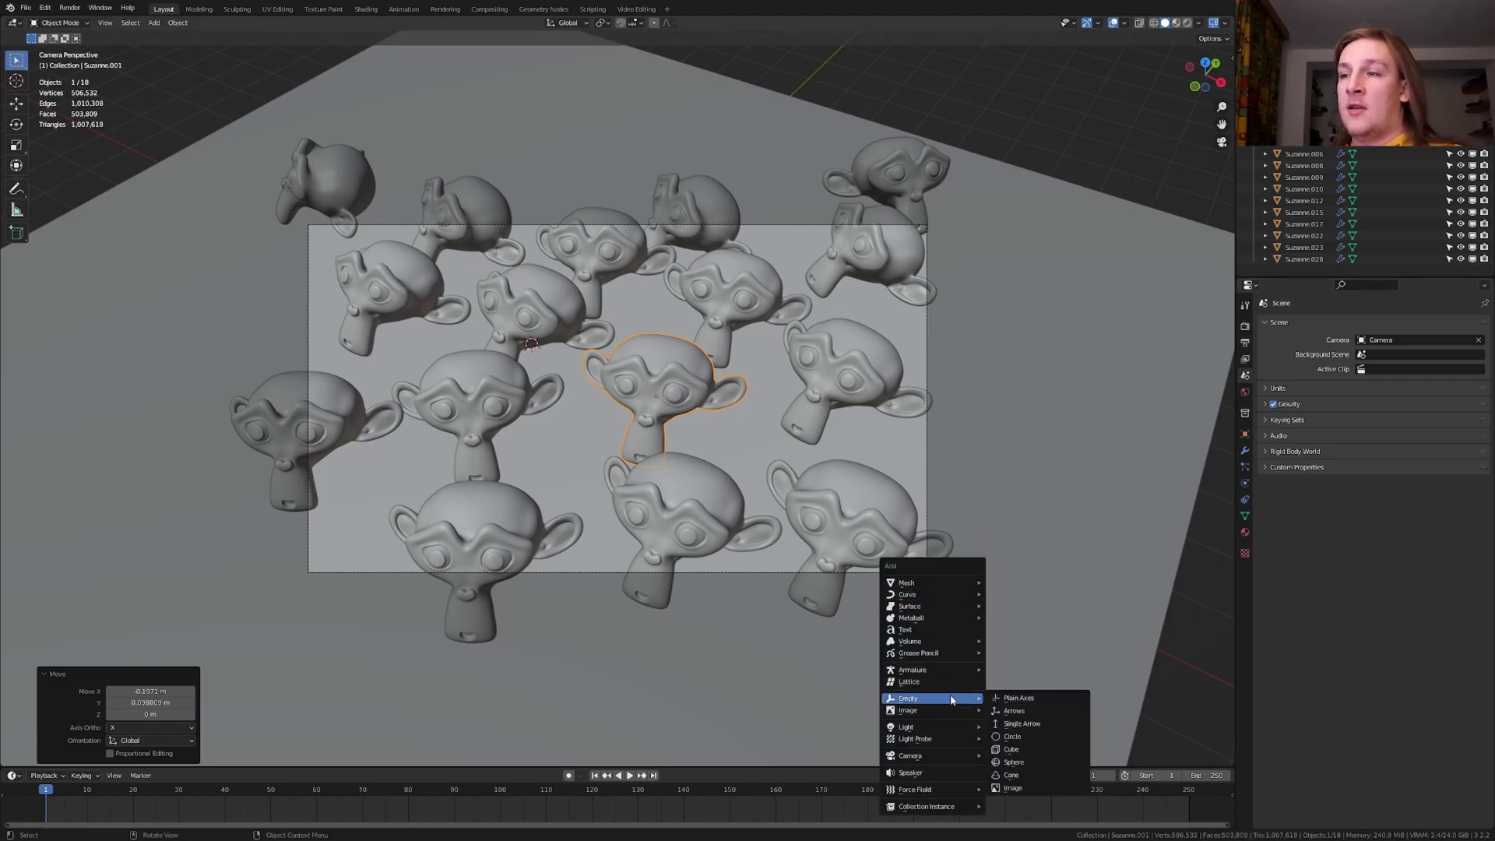
left_click(1017, 697)
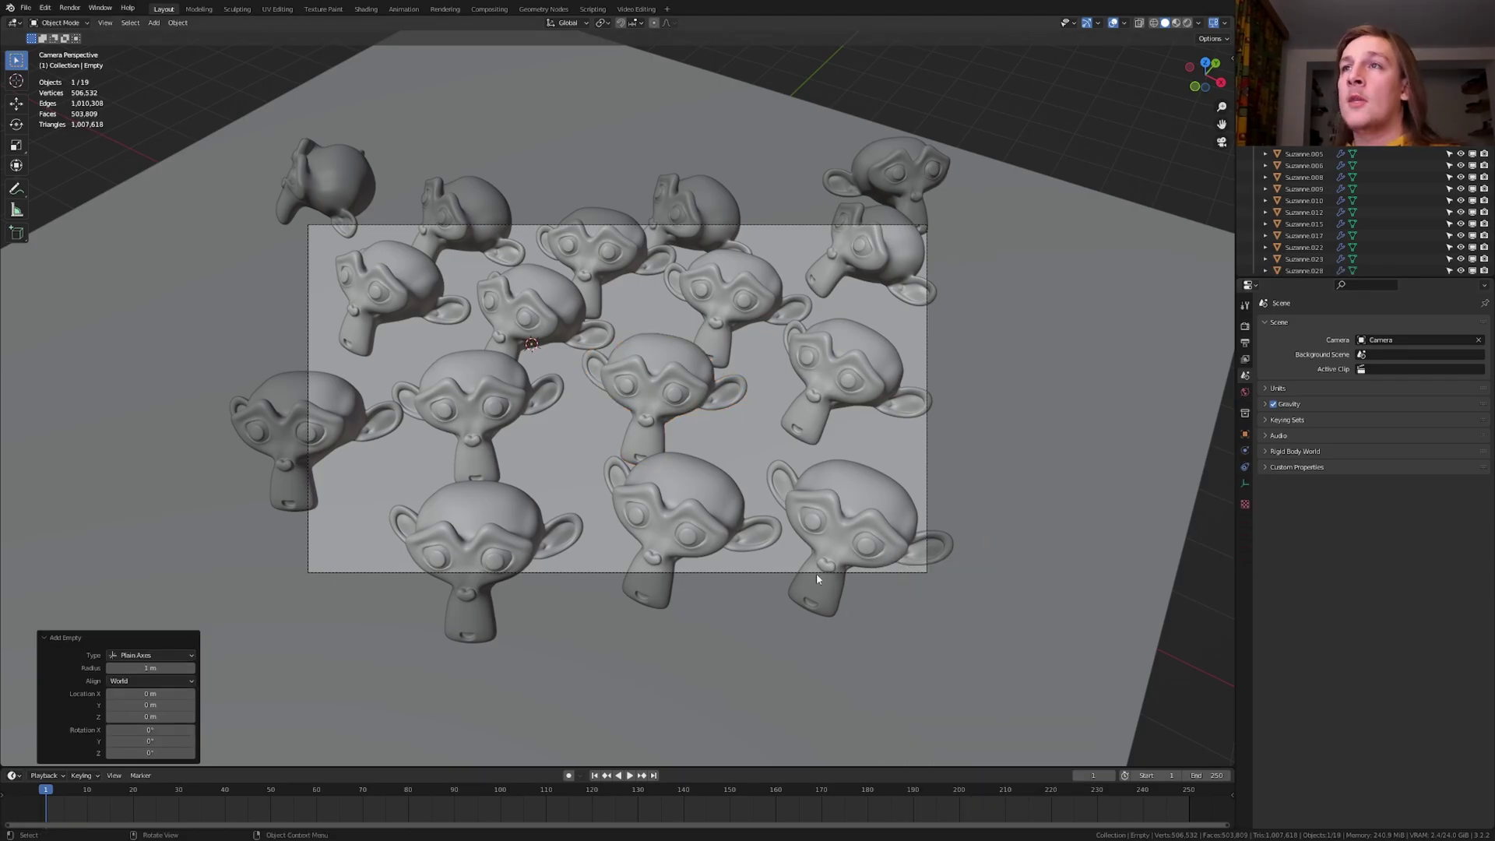
Step: Snap the empty onto the central monkey head's face, then restore Increment snapping
left_click(634, 24)
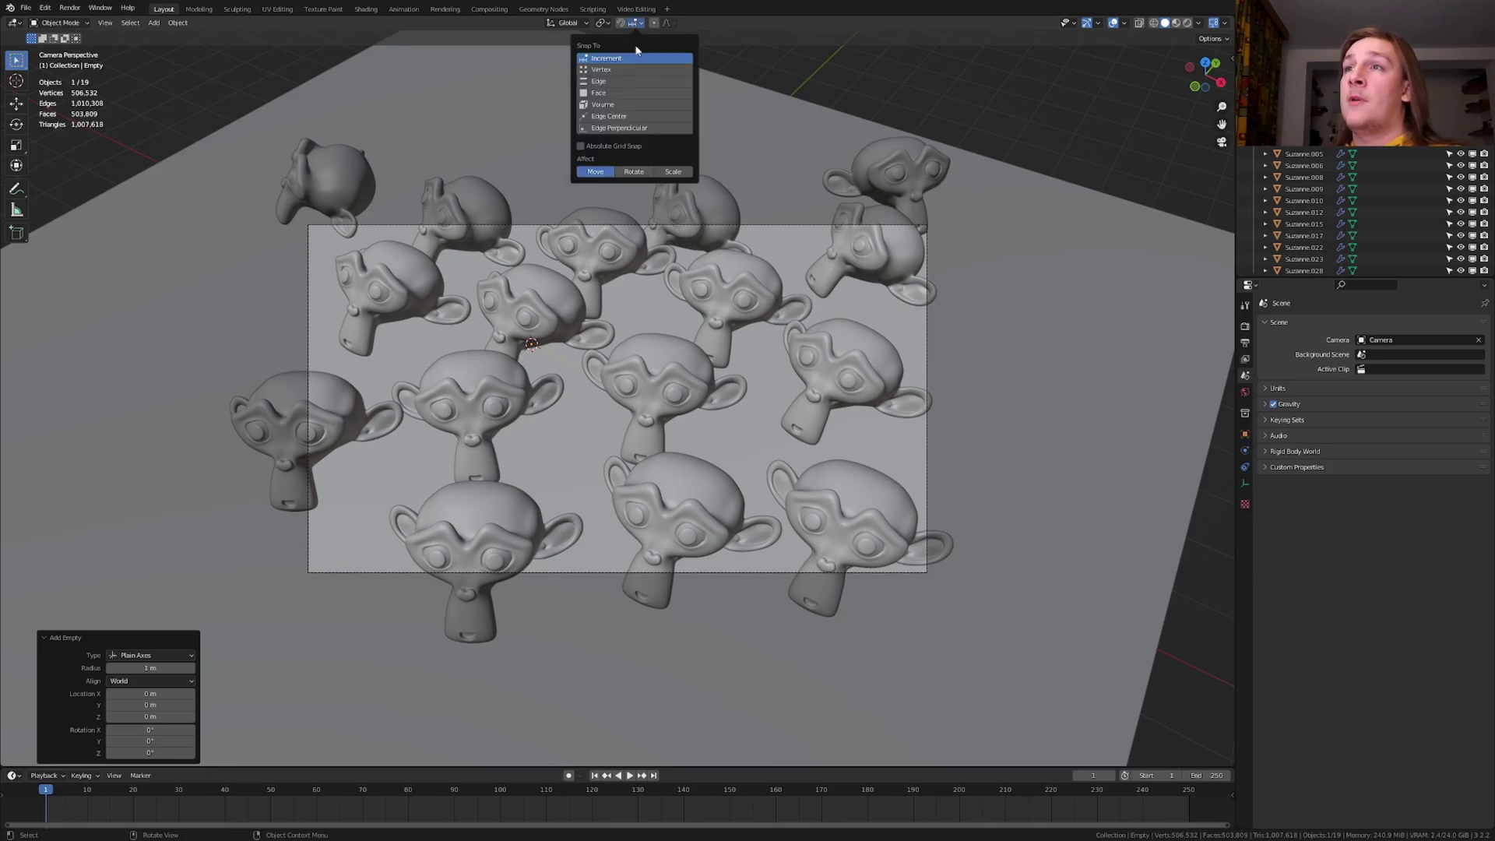
left_click(634, 92)
key("g")
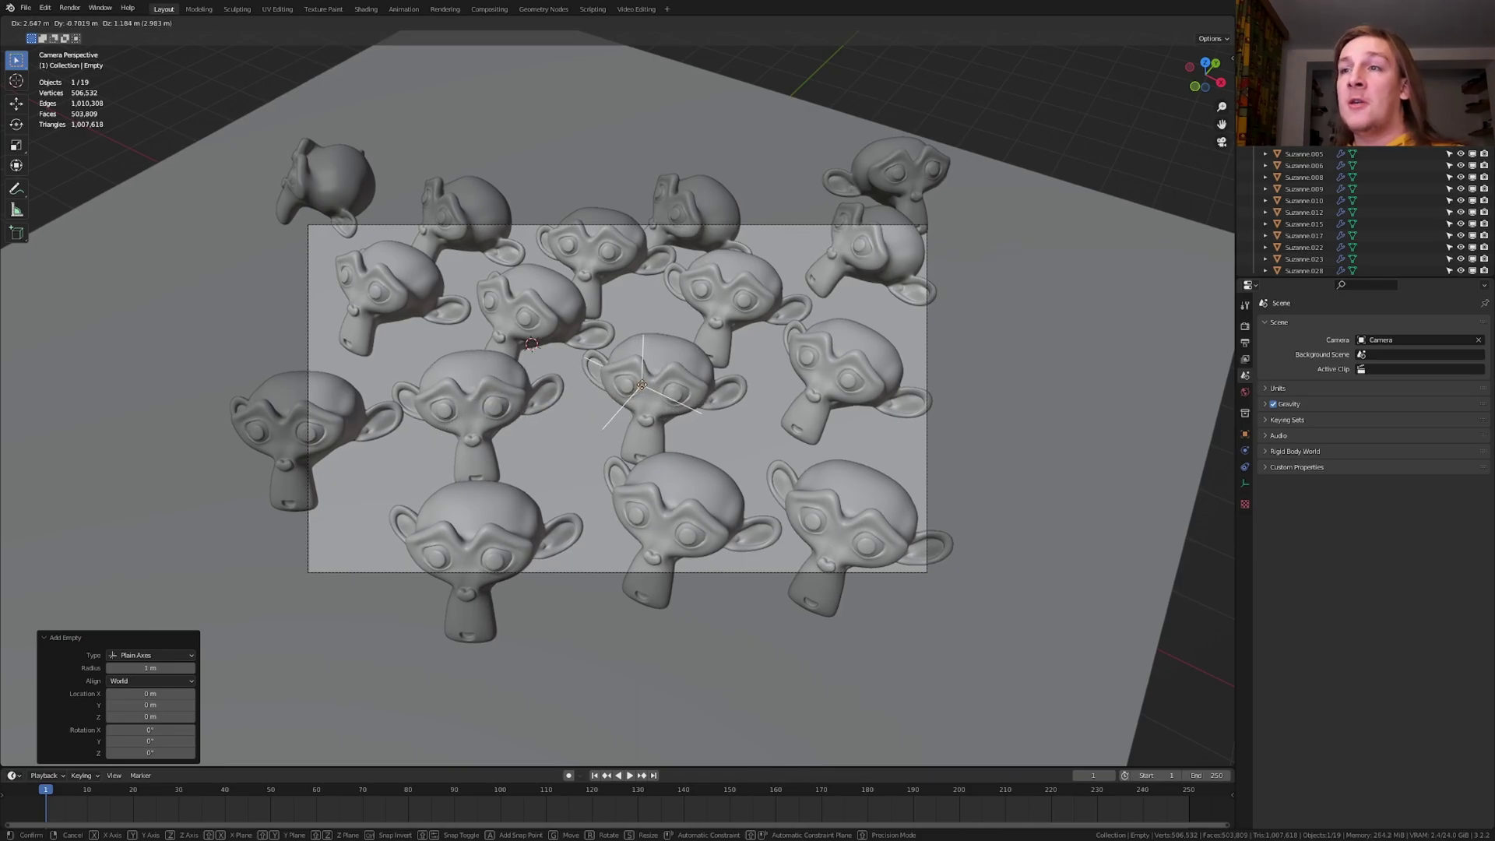
left_click(651, 391)
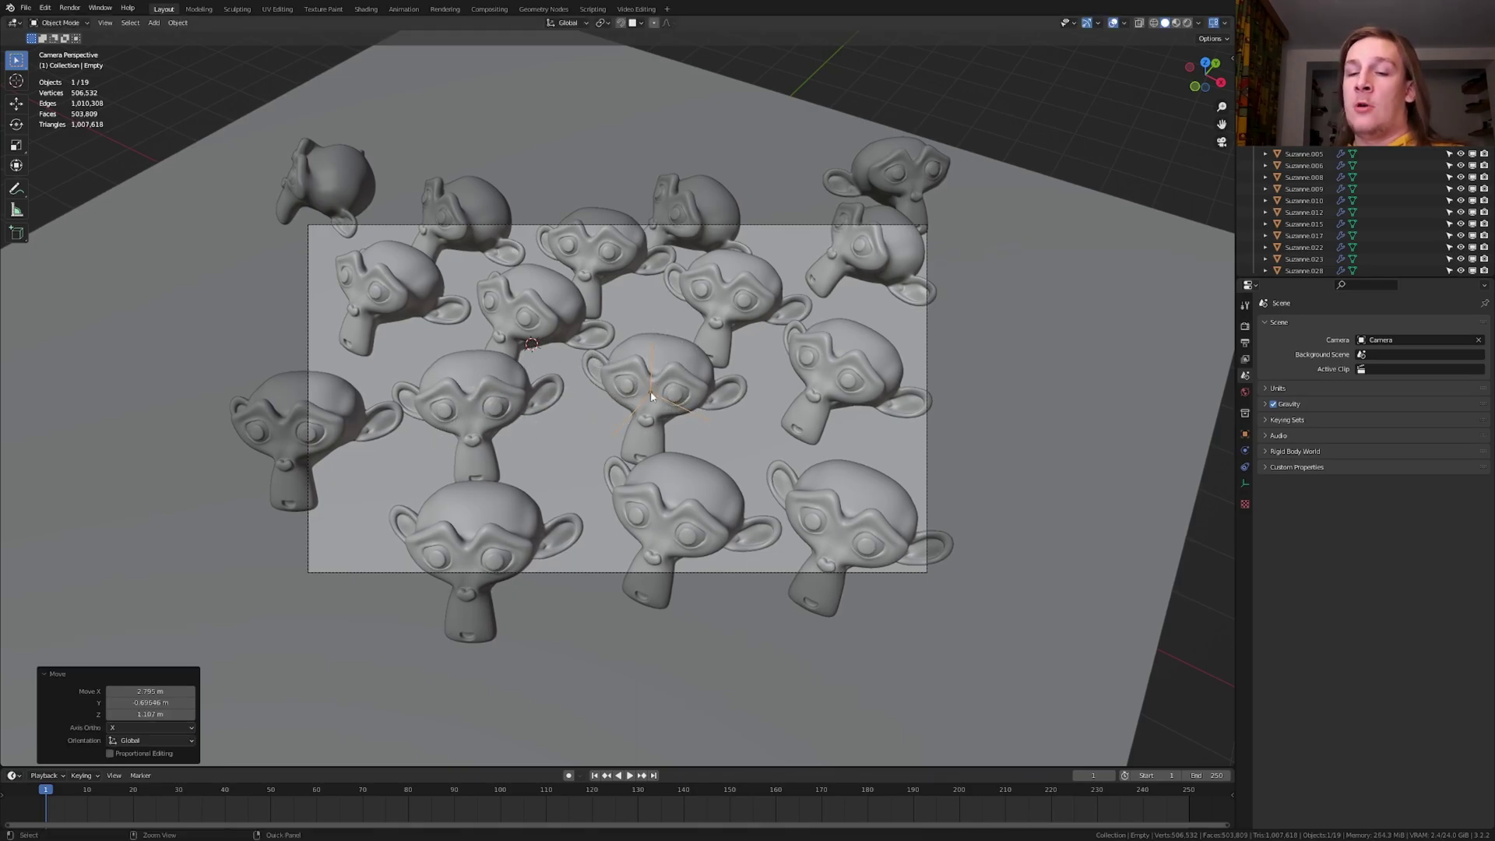
left_click(635, 22)
left_click(604, 93)
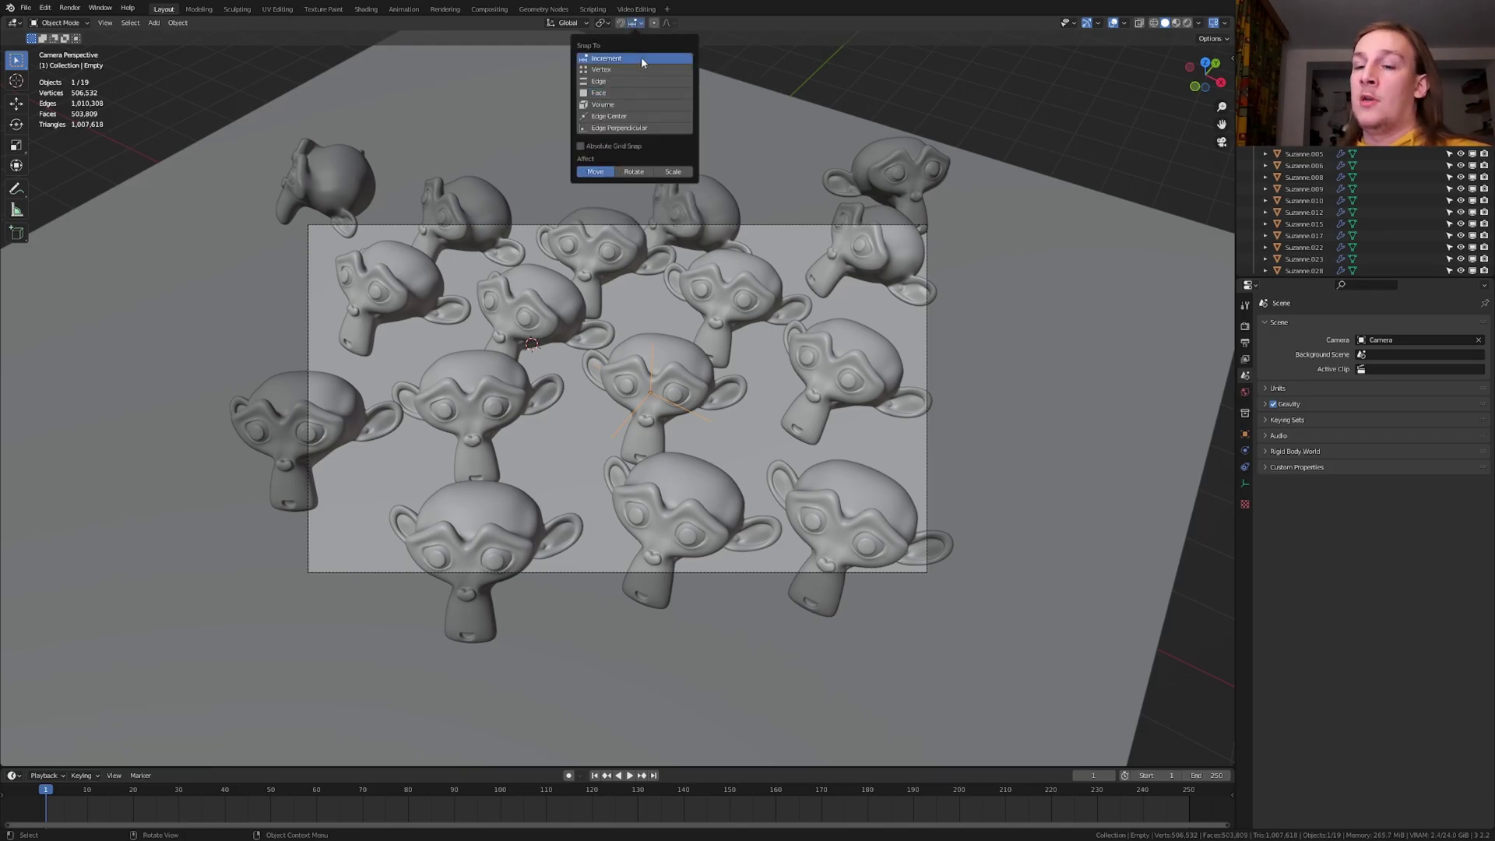
left_click(1245, 482)
Step: In rendered shading, give the camera depth of field on the Empty with F-Stop 0.1 and 15 blades
left_click(927, 468)
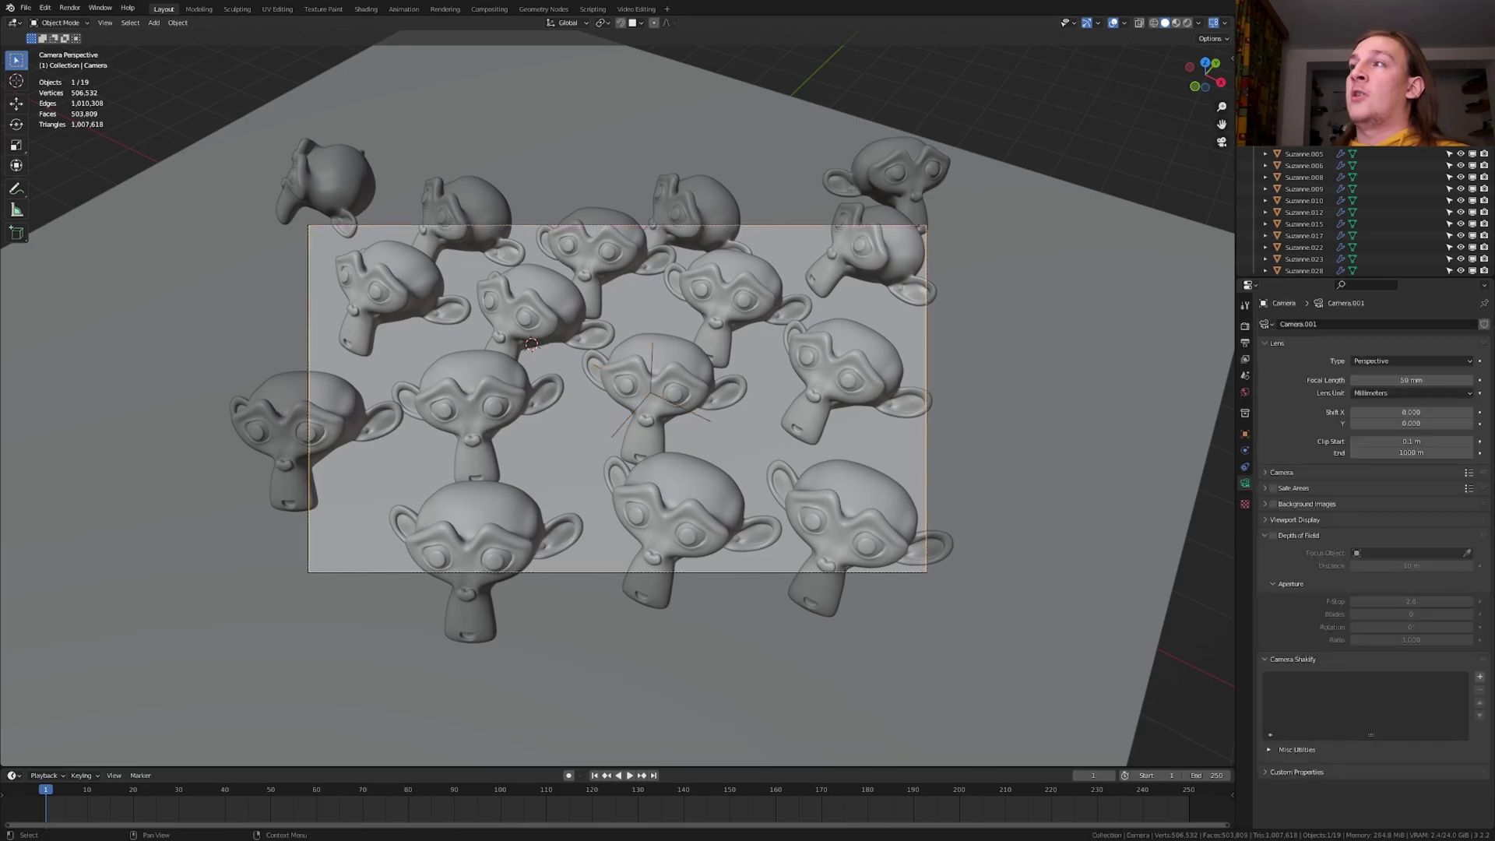
left_click(1187, 22)
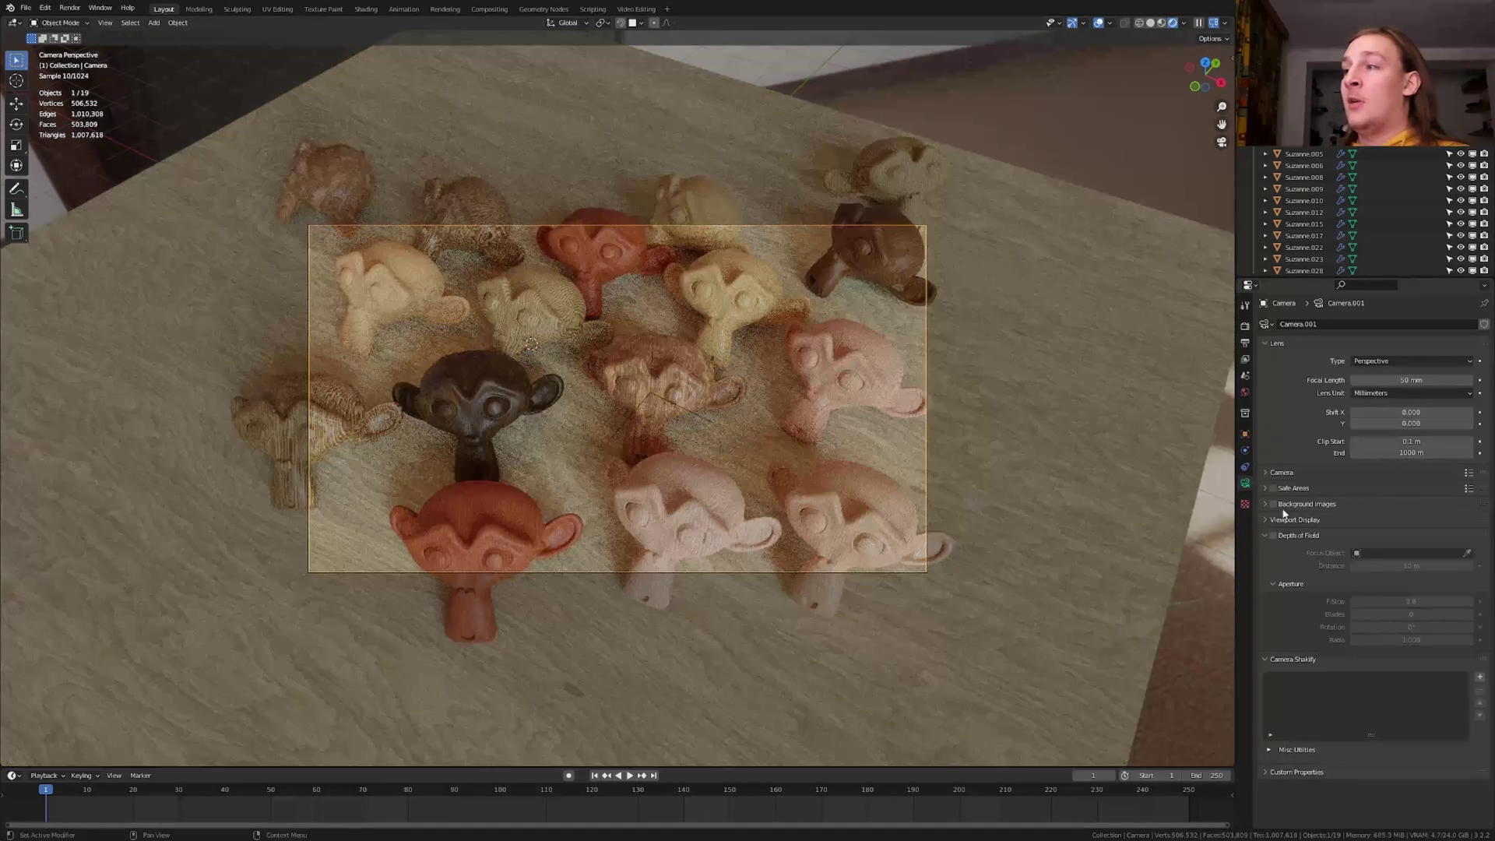
left_click(1274, 535)
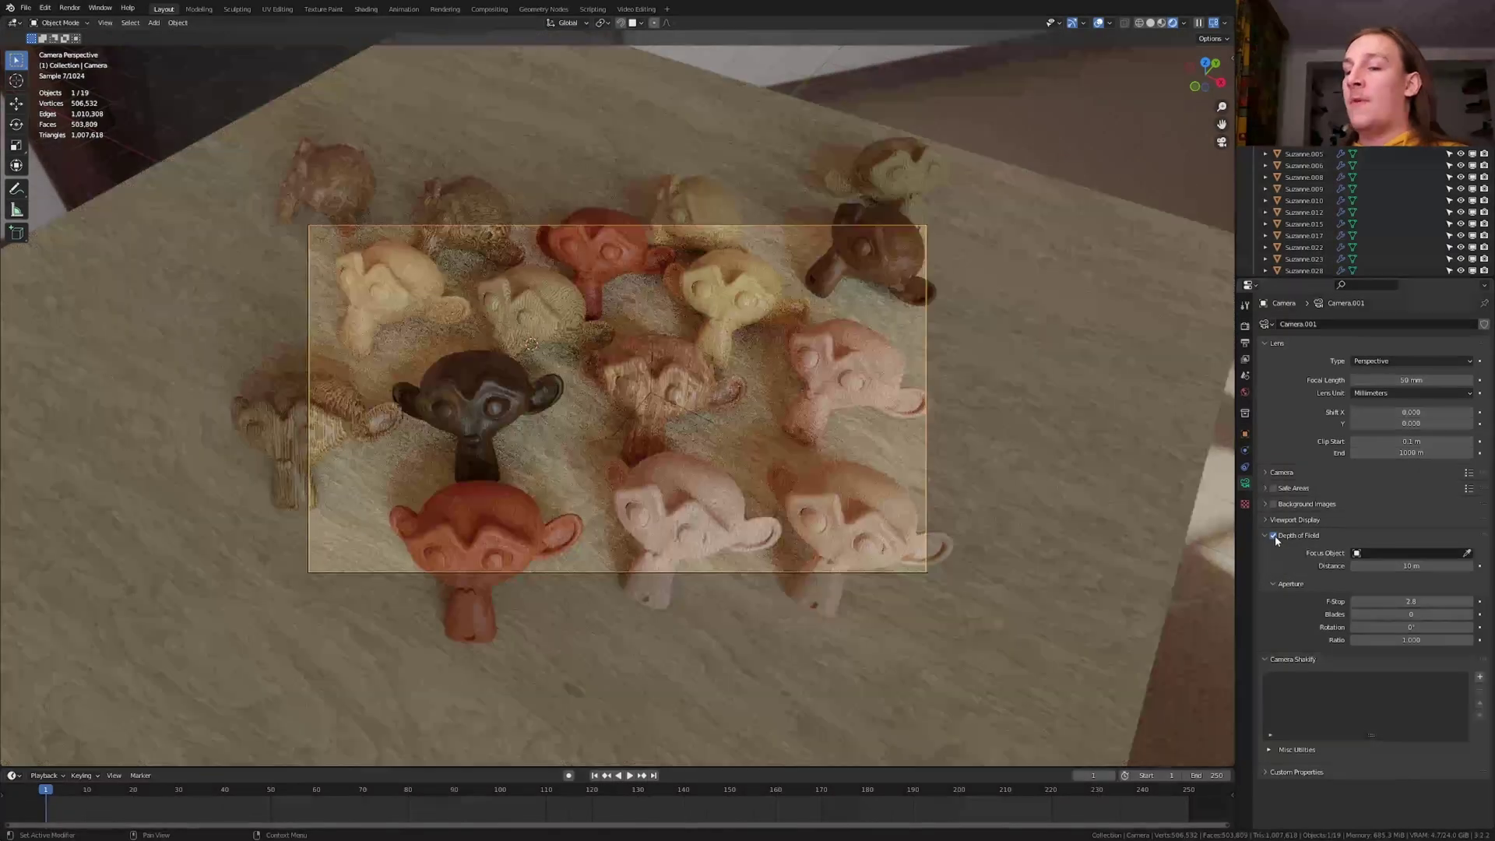
left_click(1398, 554)
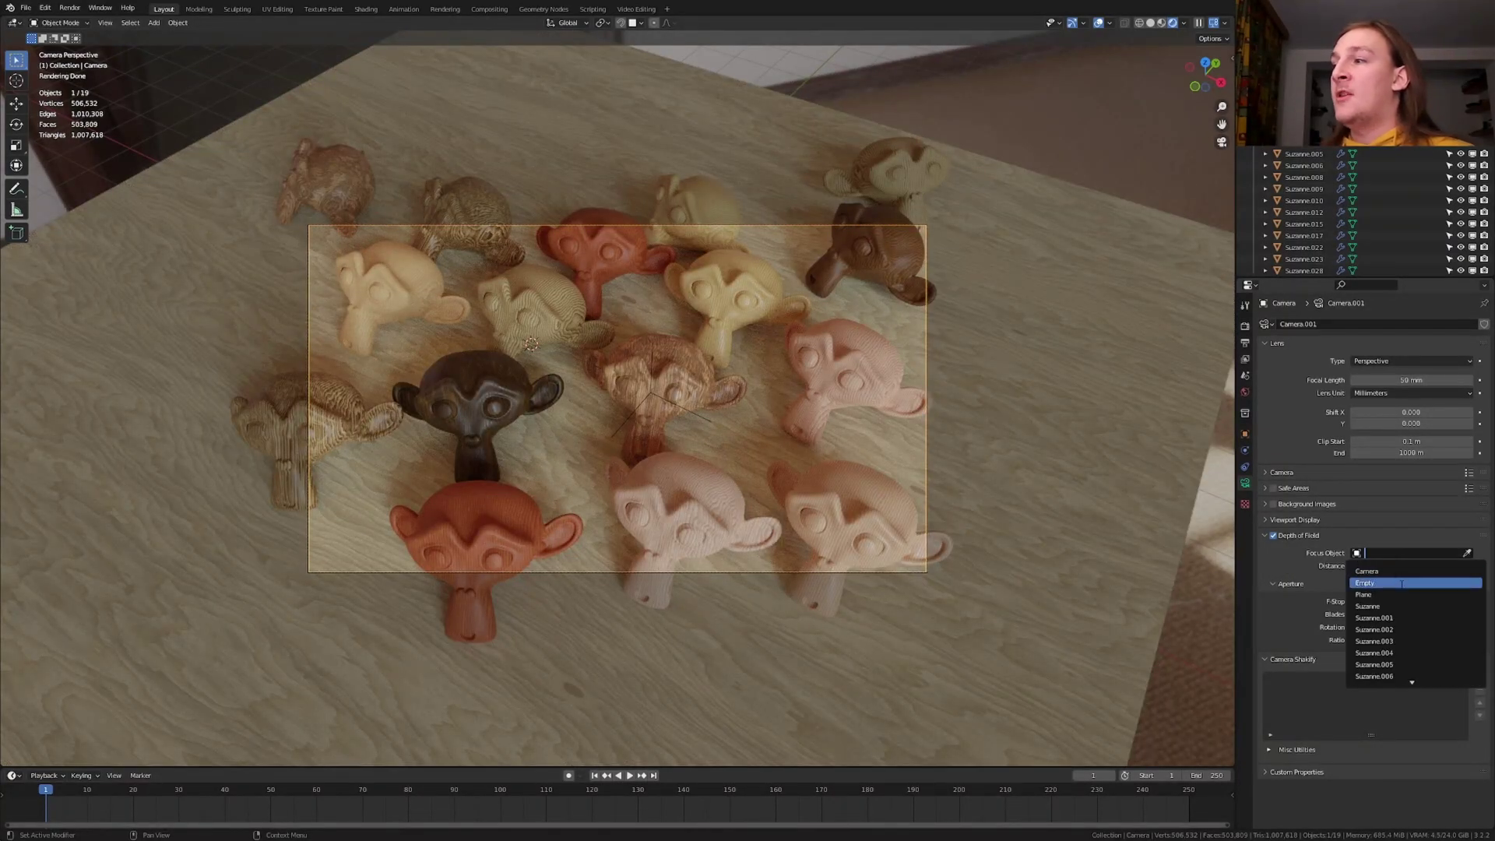
left_click(1400, 583)
left_click_drag(1411, 602, 1355, 602)
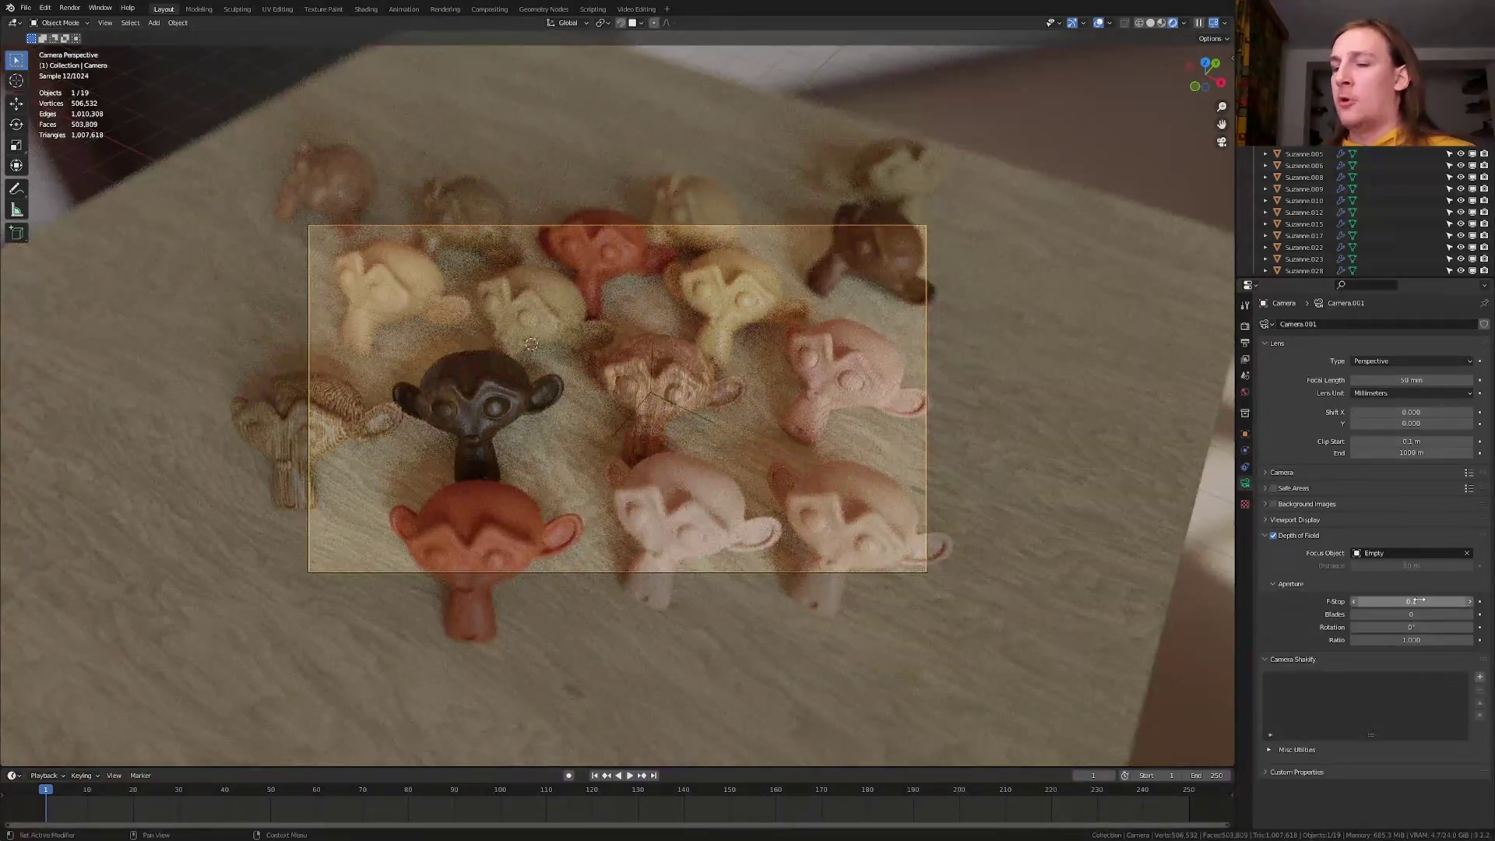
left_click_drag(1411, 615, 1460, 615)
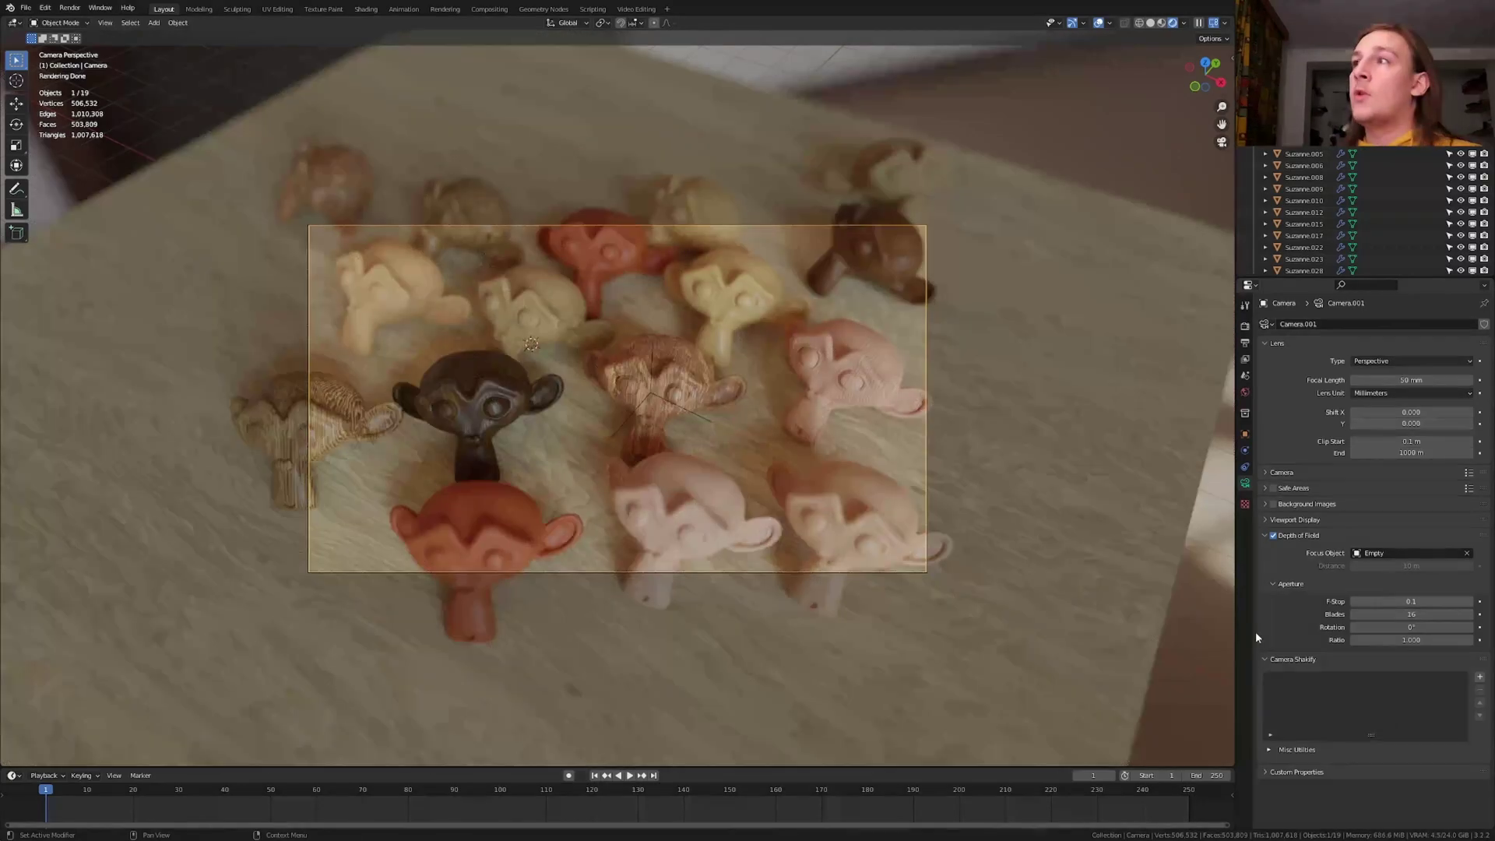
Step: Set the Color Management look to Very High Contrast and check the denoiser is OptiX
left_click(1246, 326)
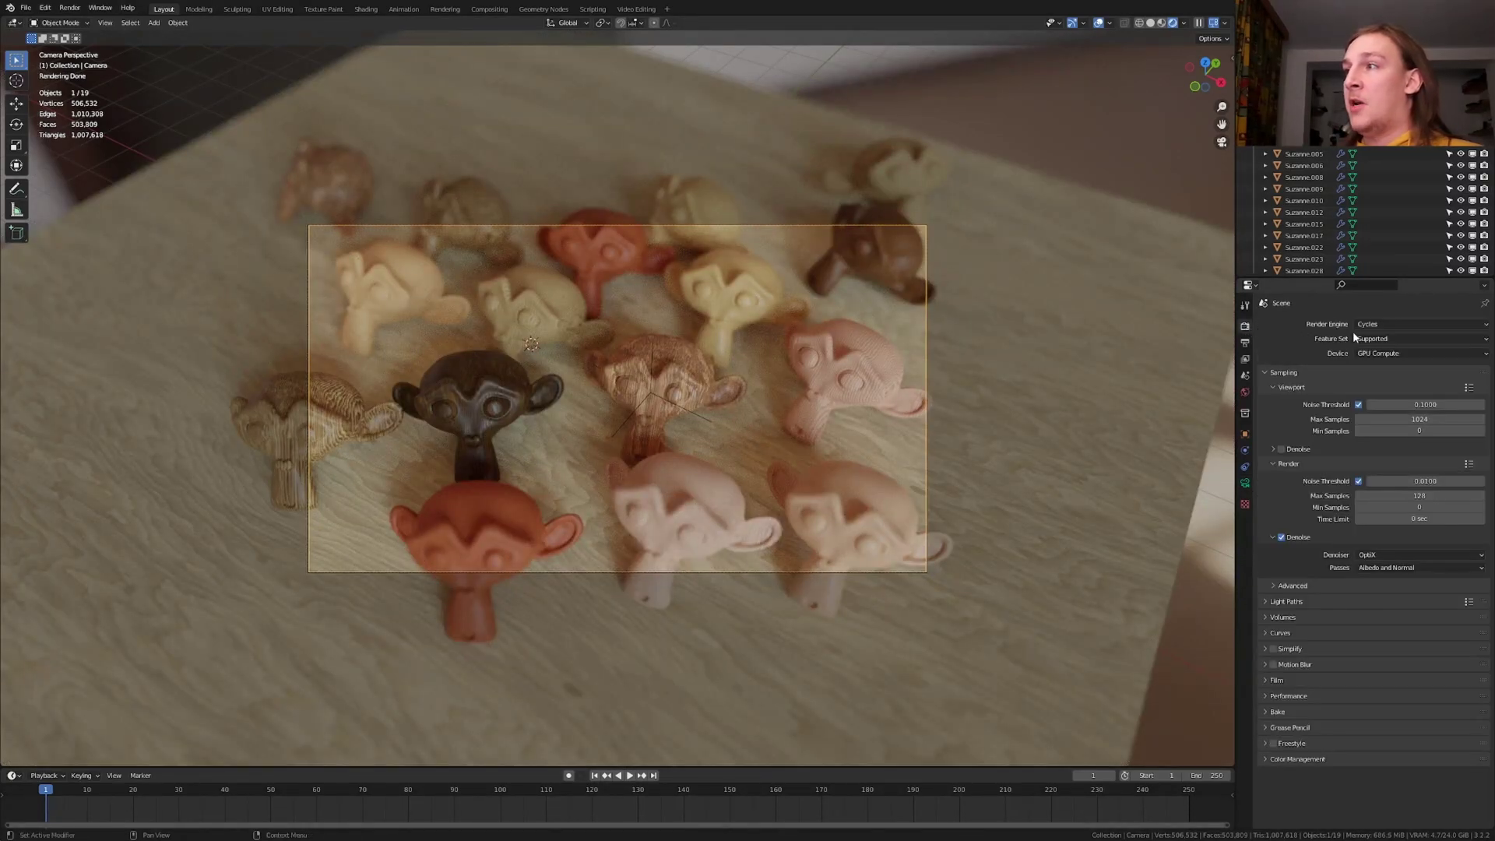
left_click(1297, 760)
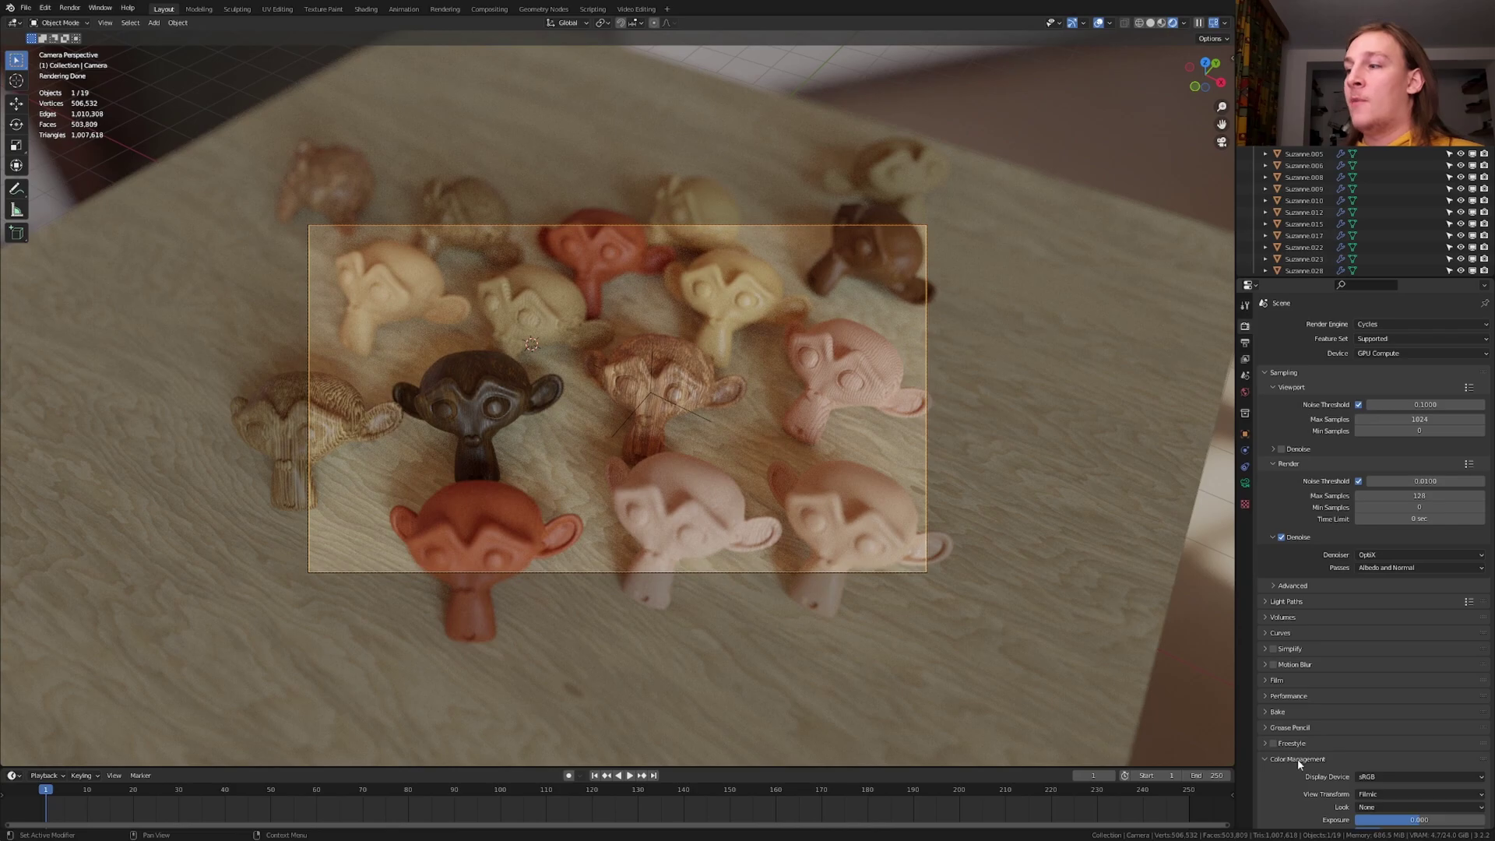
scroll(1297, 758, "down", 2)
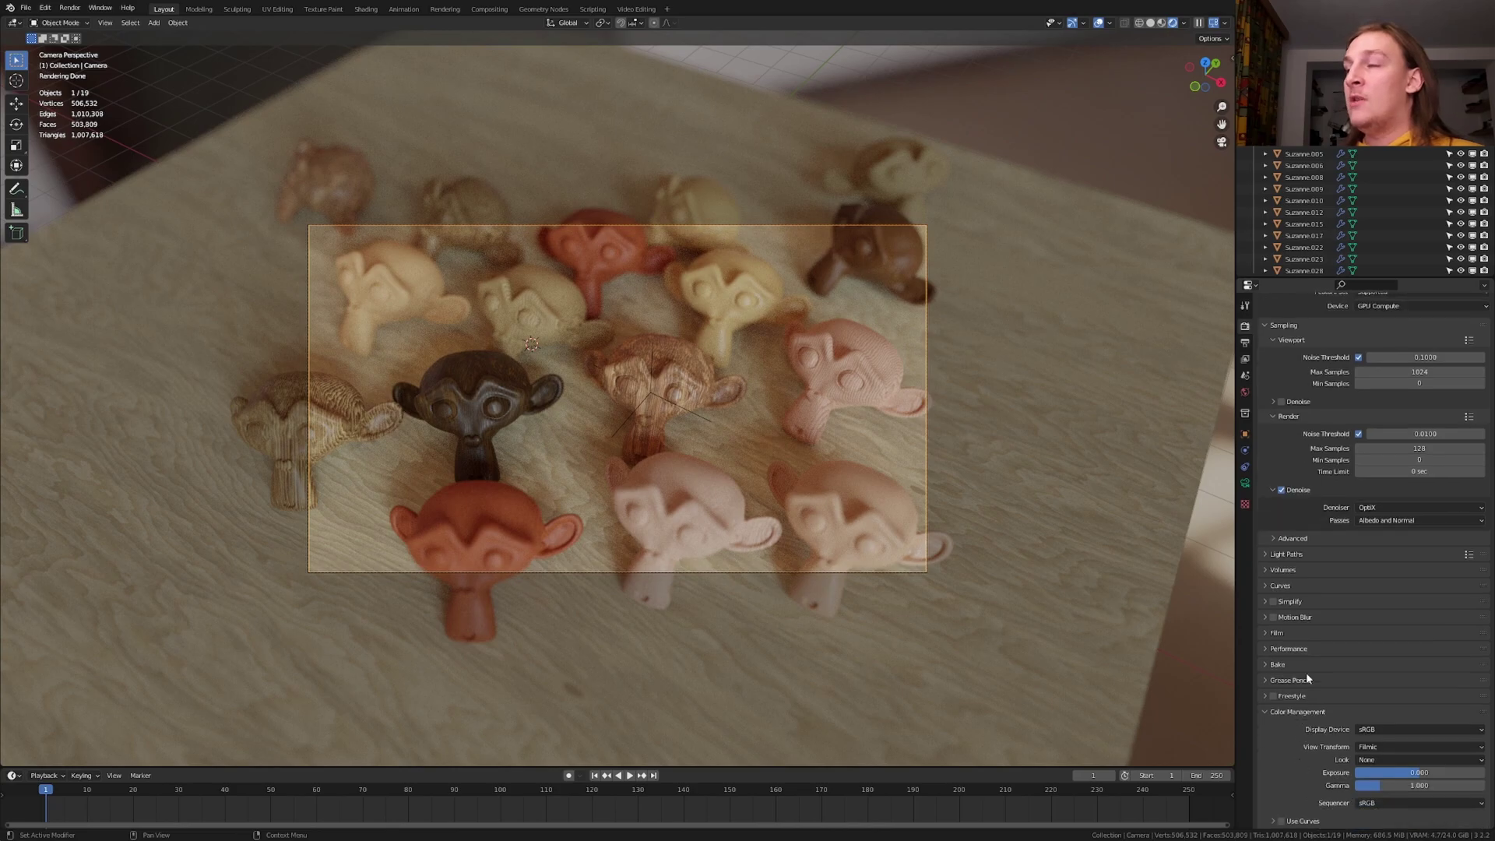
left_click(1380, 759)
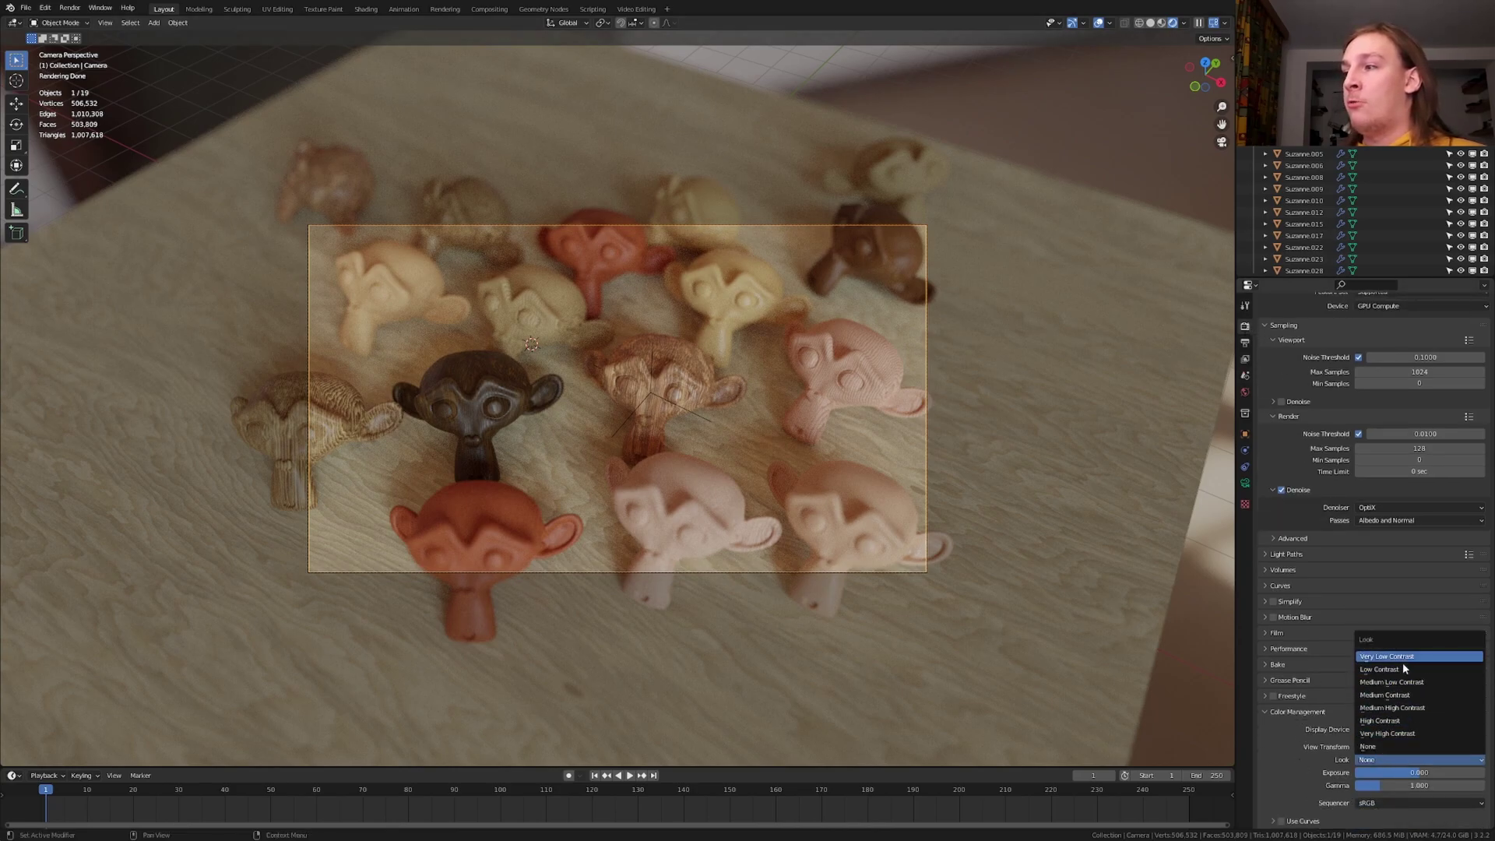
left_click(1402, 733)
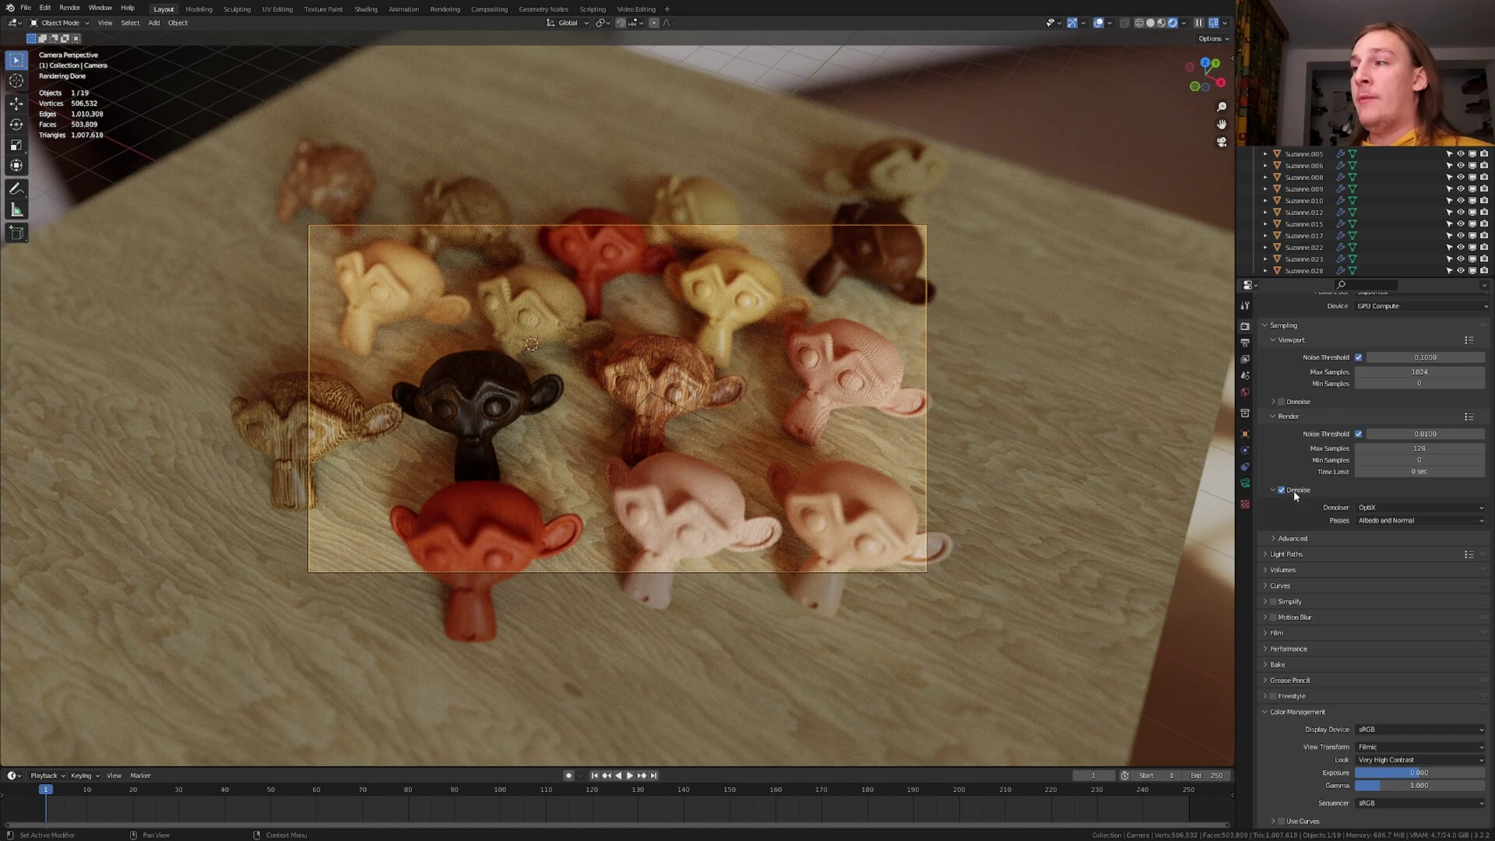
left_click(1378, 508)
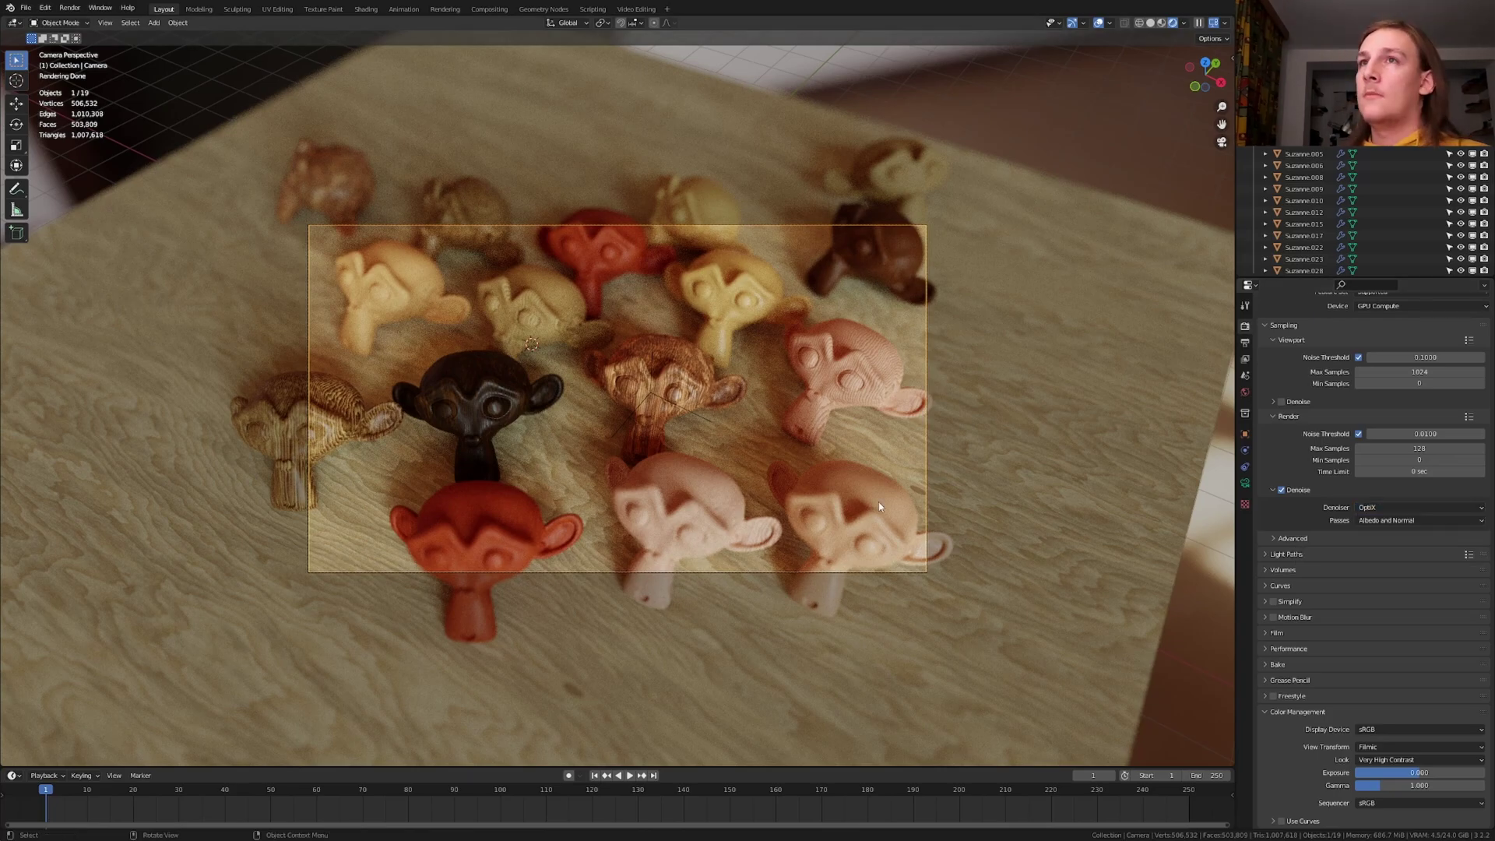
Step: In the Compositing workspace, set output to JPEG at 100% quality and save the file
left_click(489, 8)
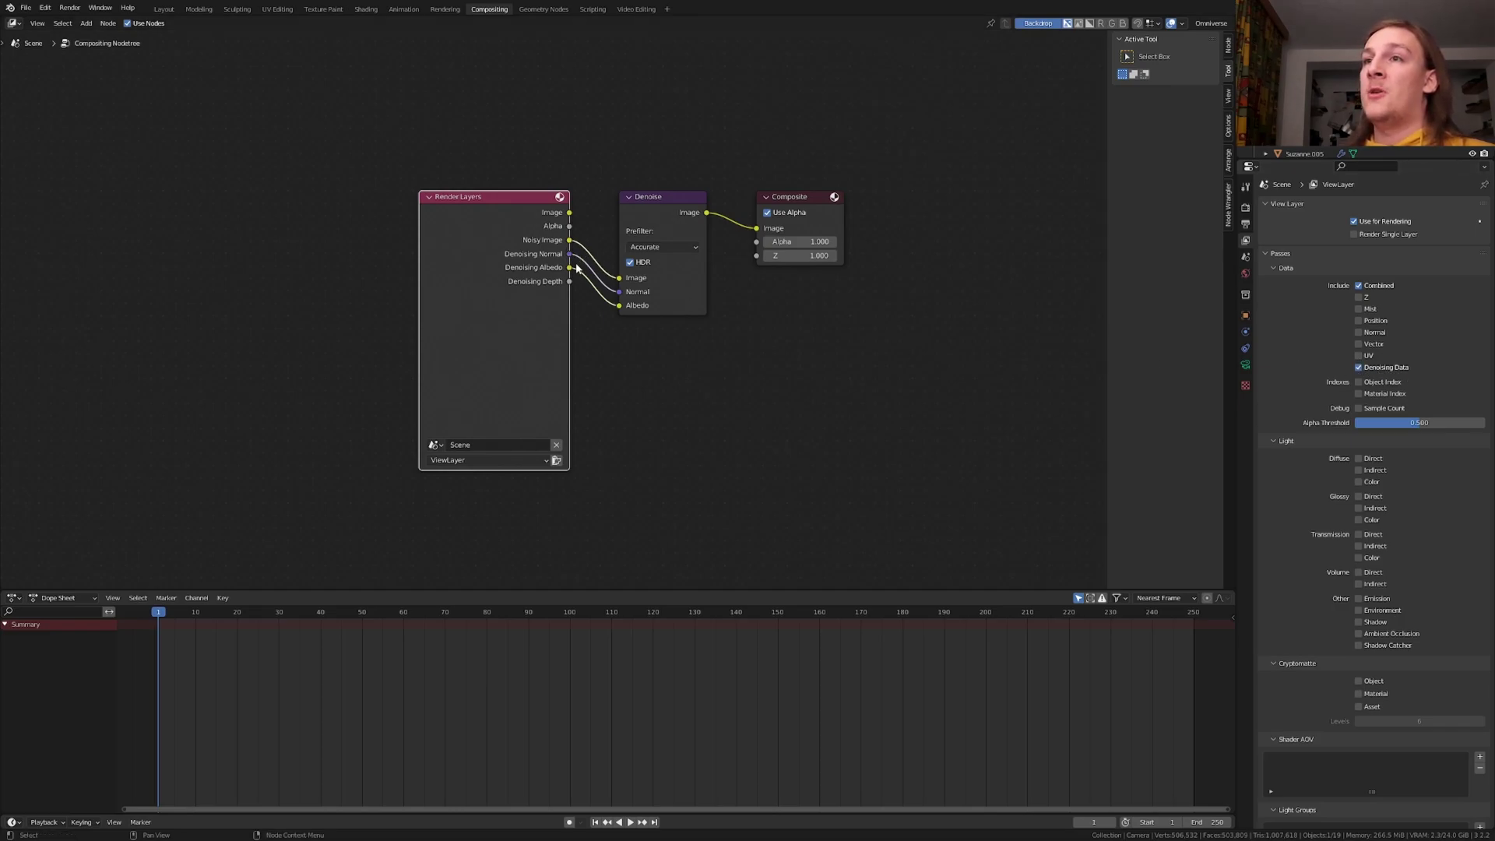
left_click(1247, 224)
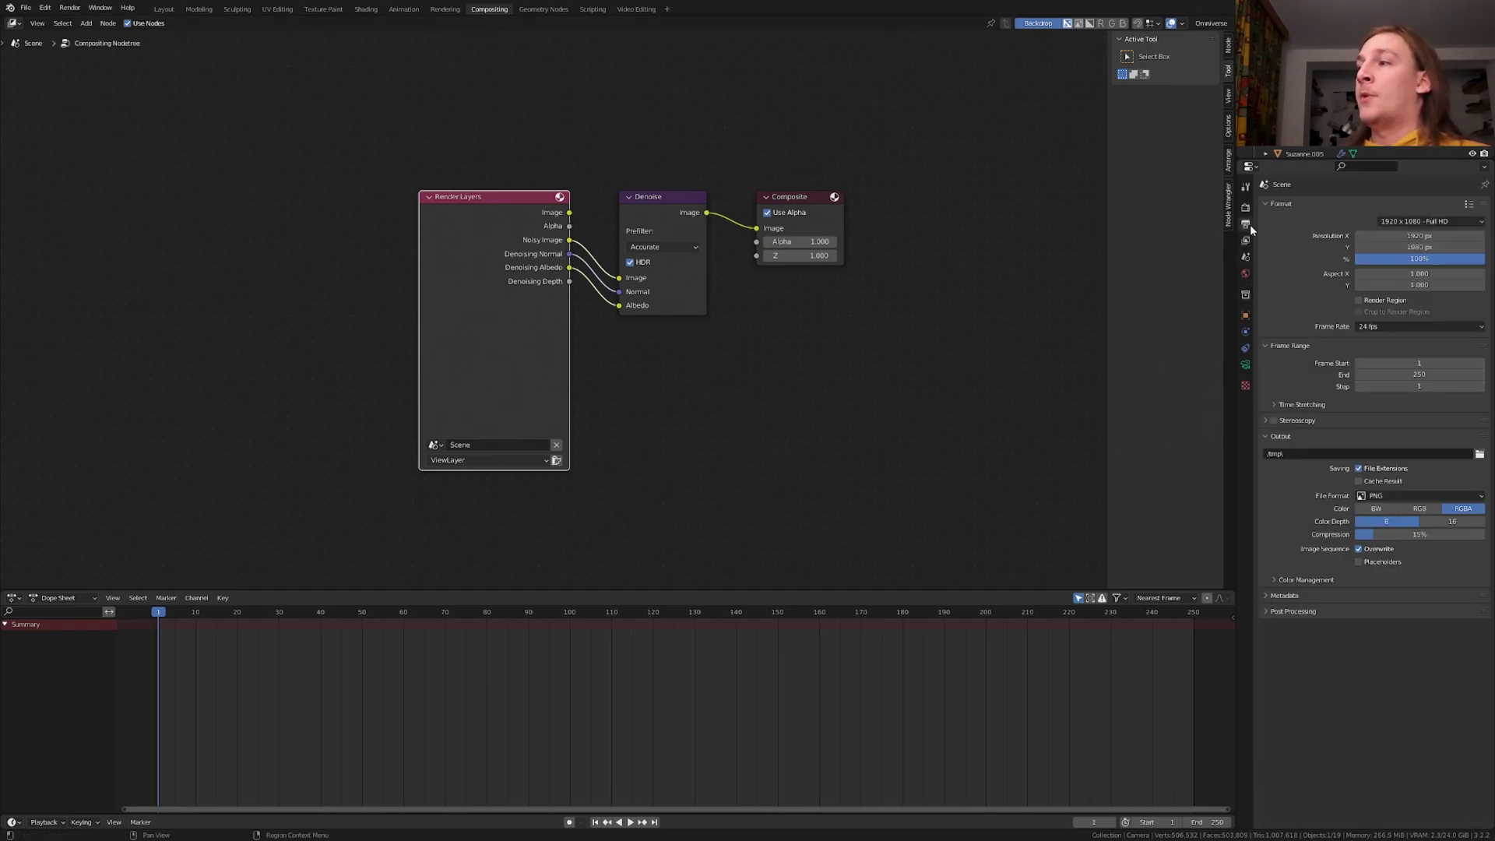
left_click(1385, 493)
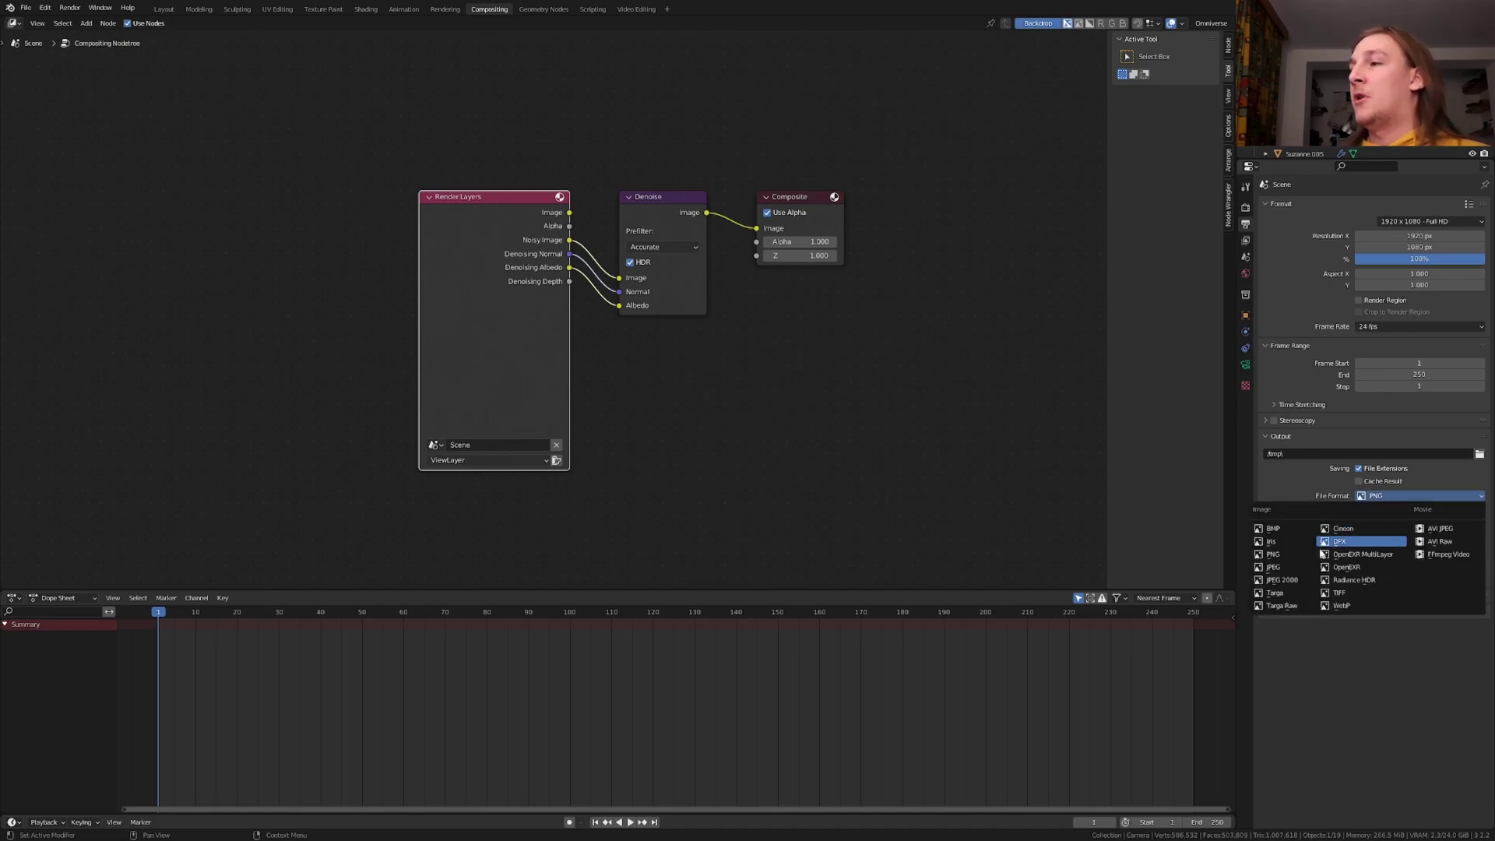
left_click(1296, 568)
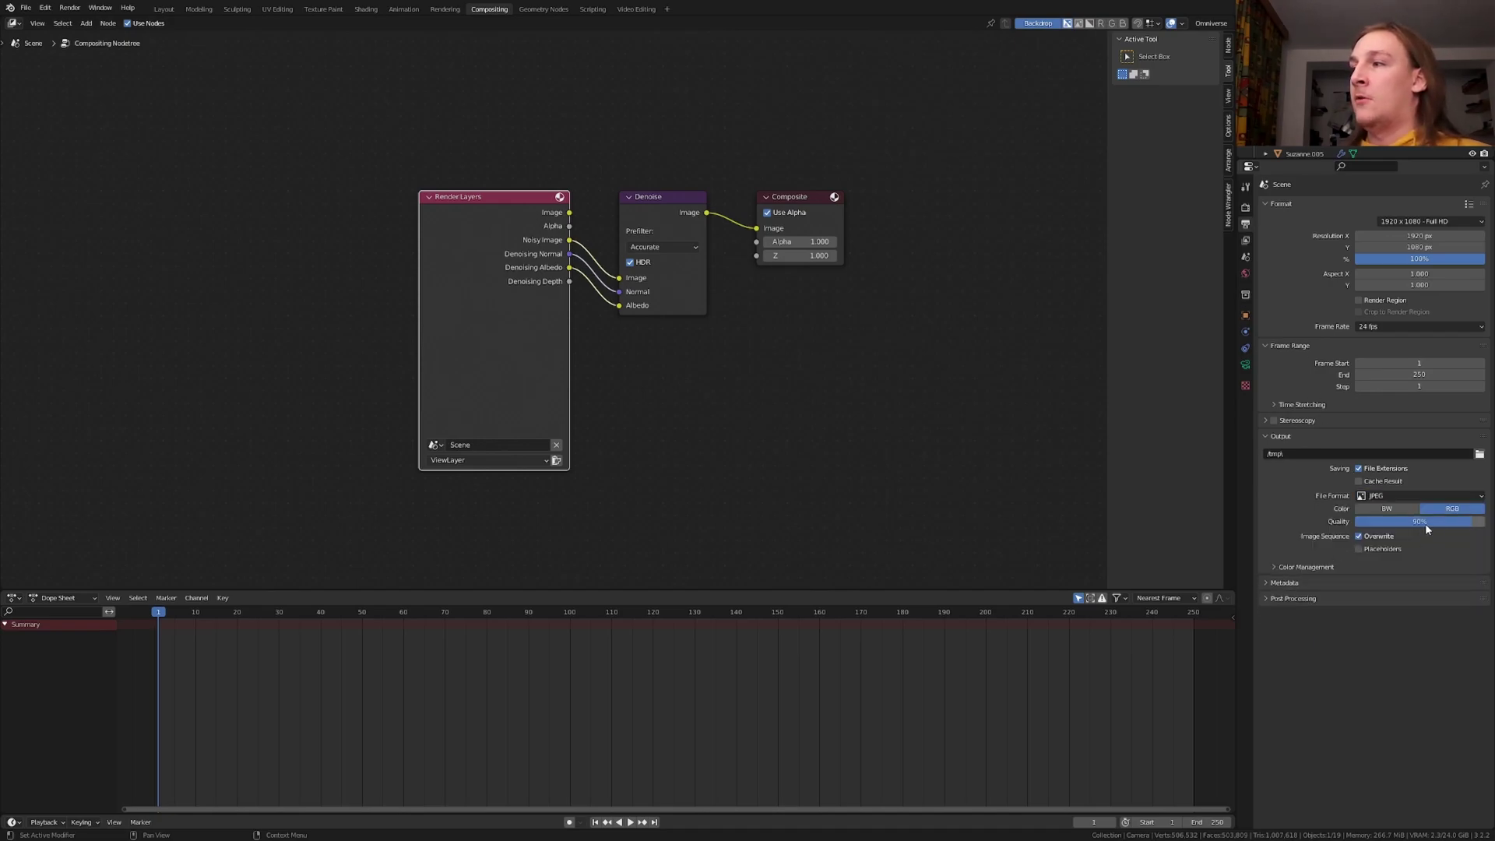
left_click_drag(1433, 521, 1484, 521)
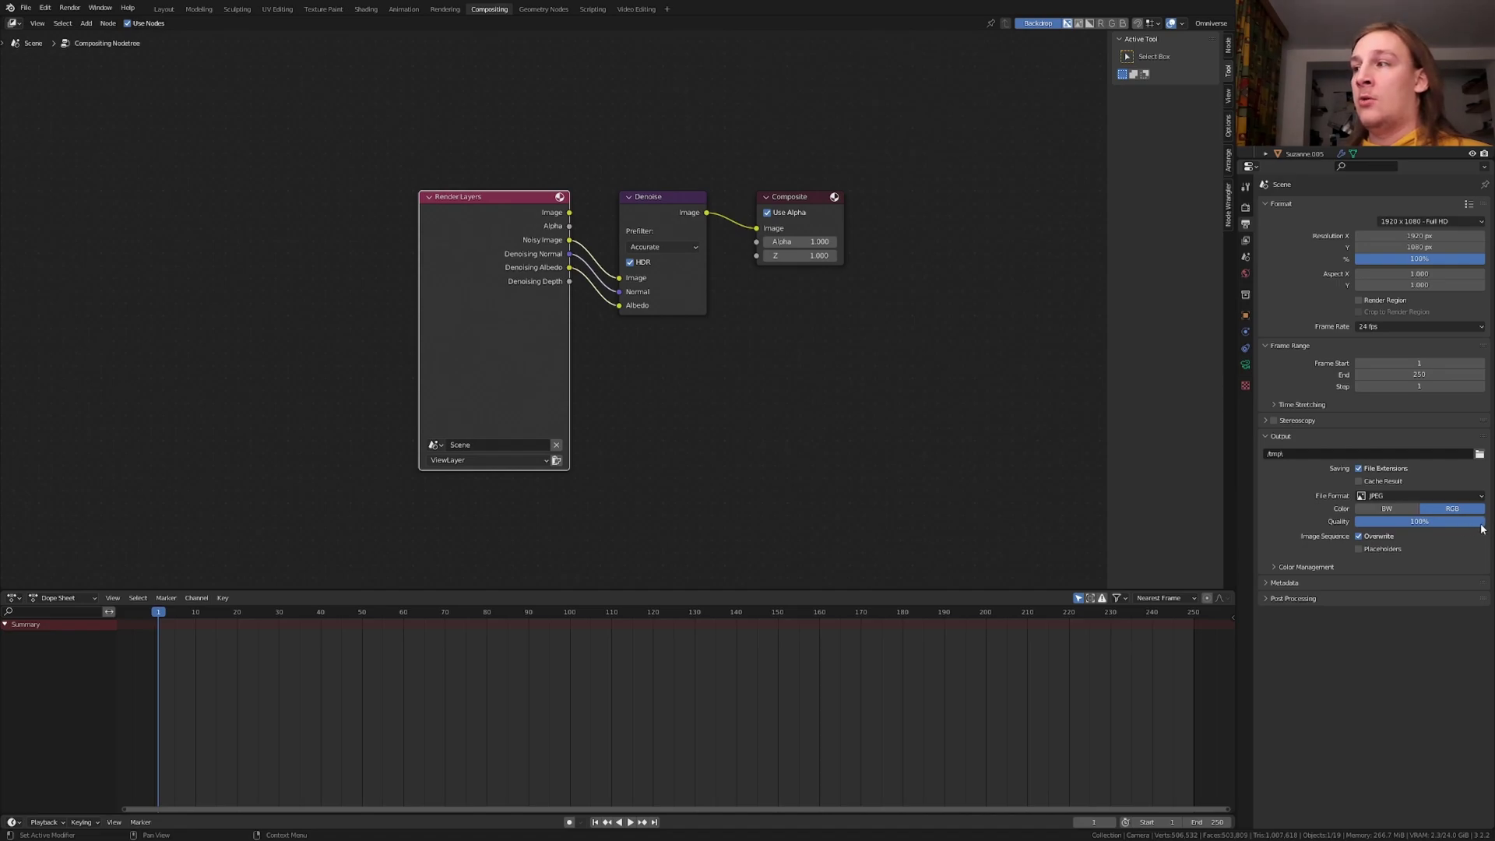
left_click(707, 296)
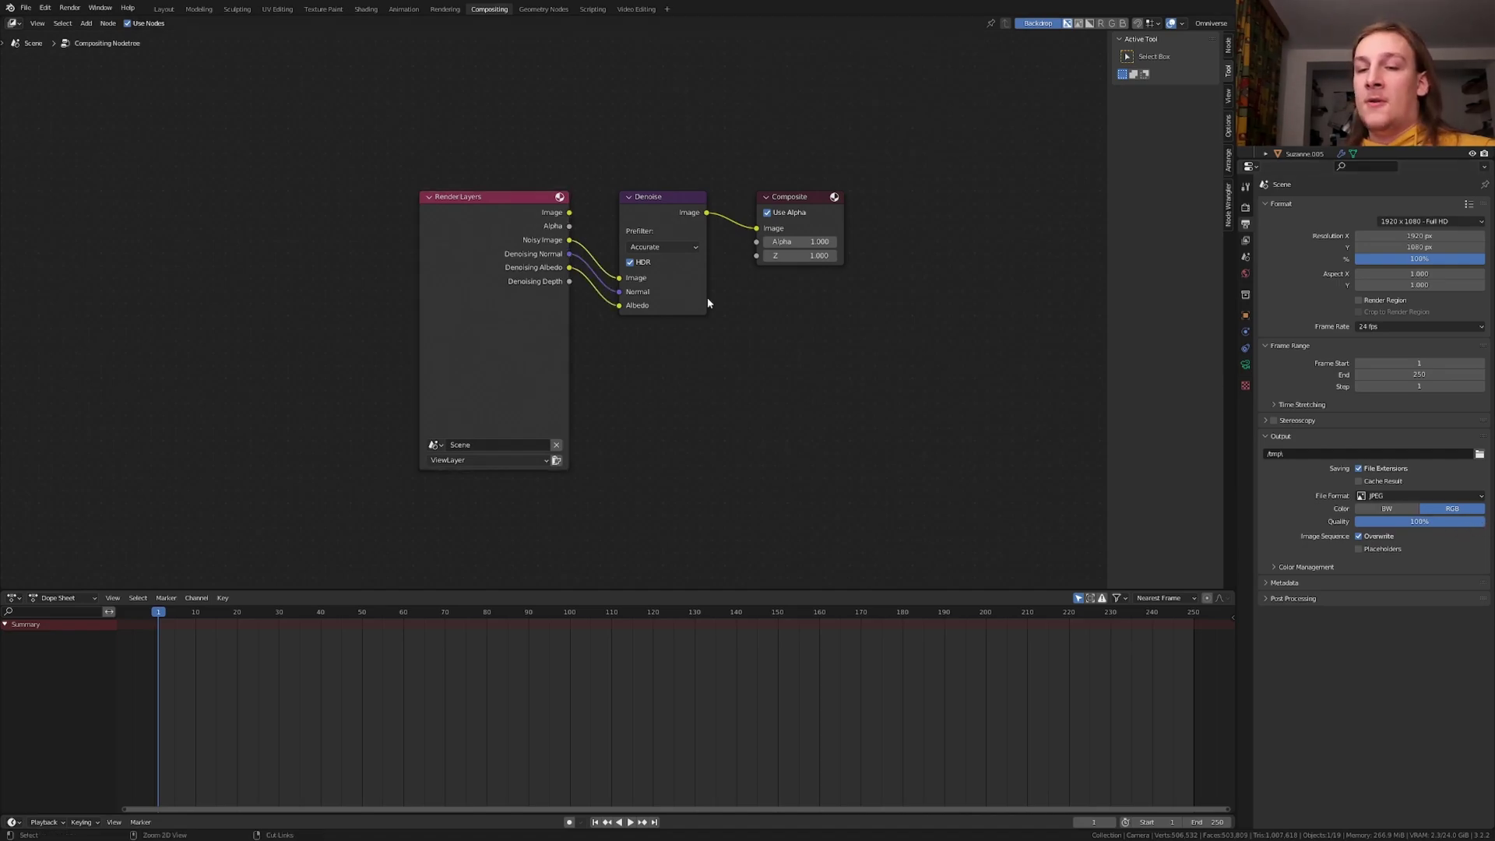
key("ctrl+s")
Step: Render frame 1 of the scene with F12
key("F12")
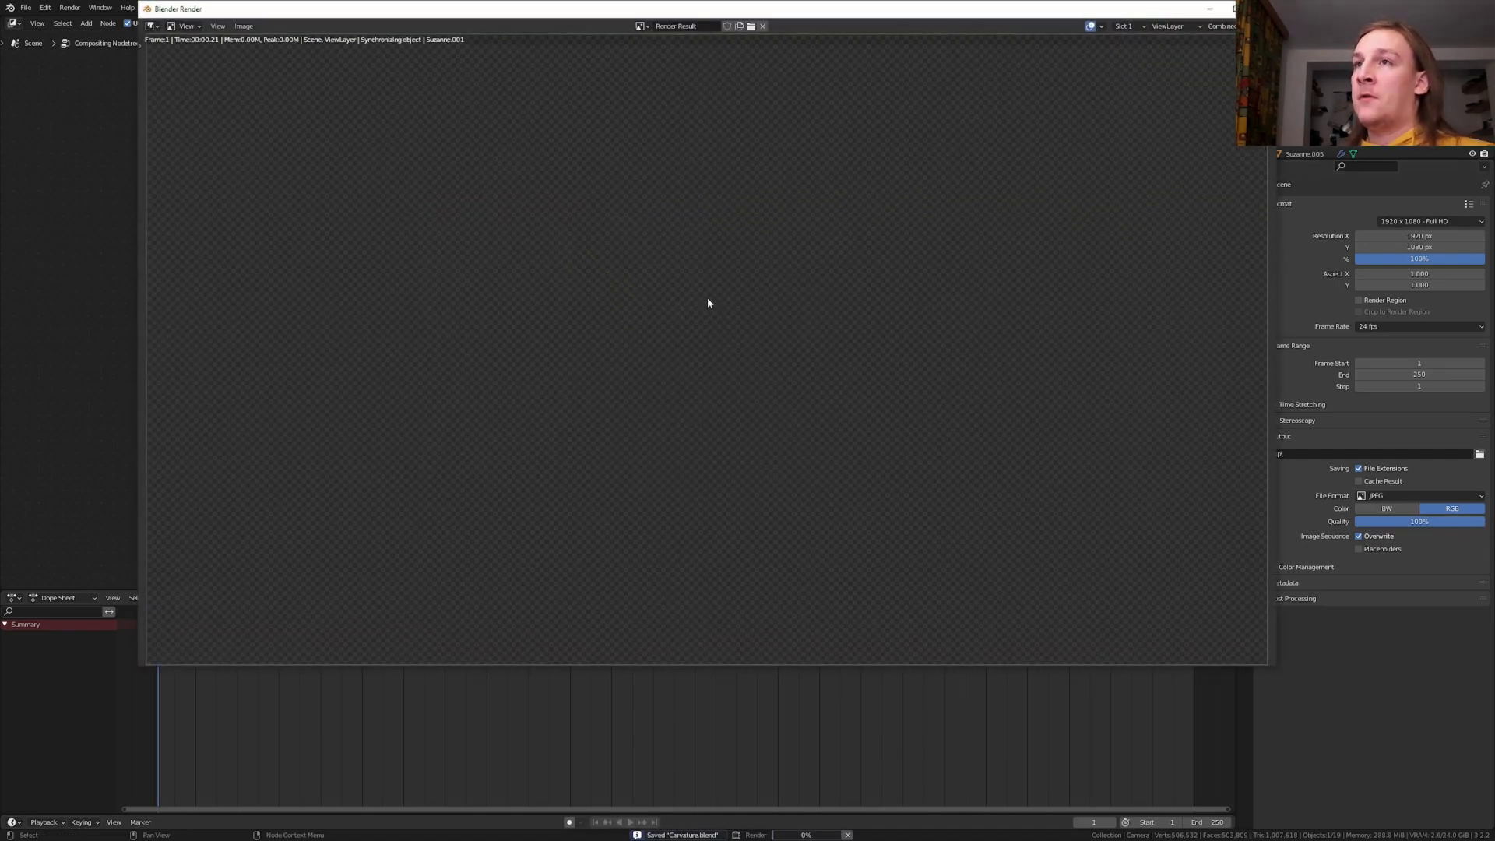